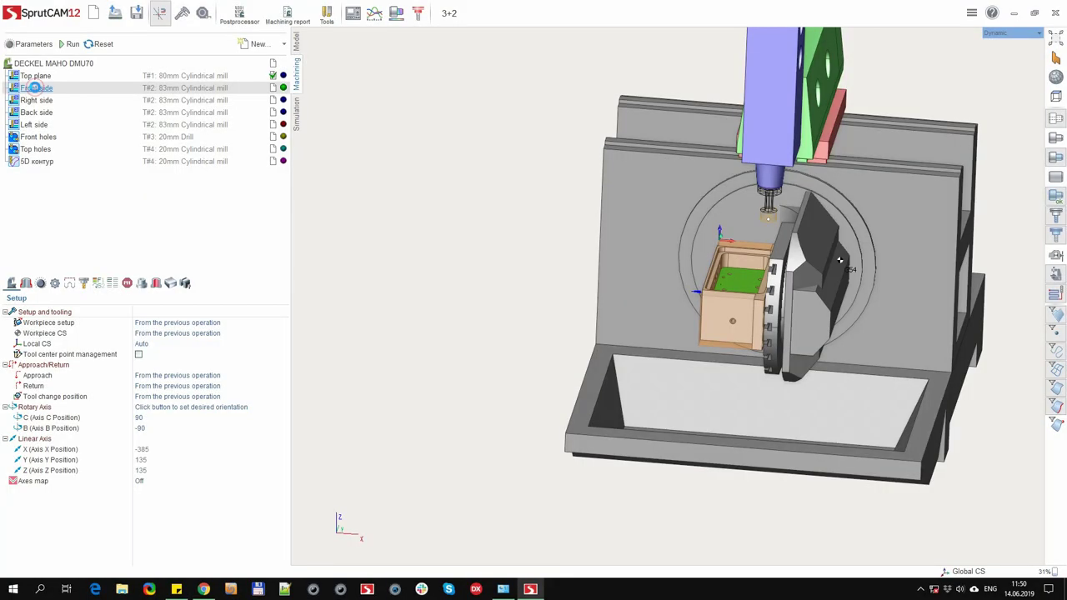
# Set the diameter of the Front side operation's cylindrical mill to 93 mm and apply the change to all operations using that tool
pyautogui.doubleClick(36, 88)
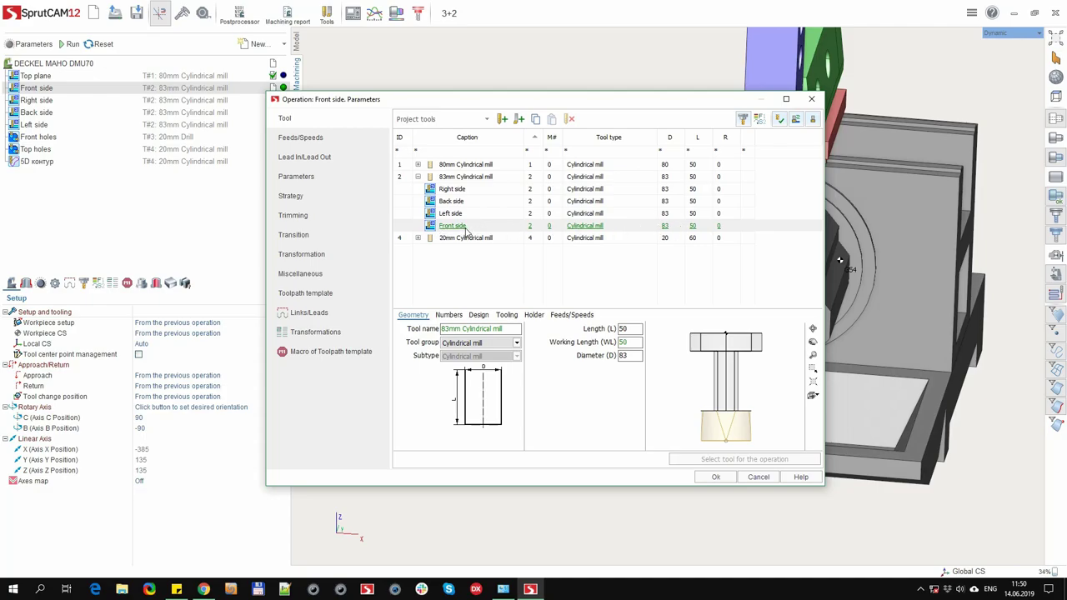
pyautogui.doubleClick(627, 356)
pyautogui.write('93')
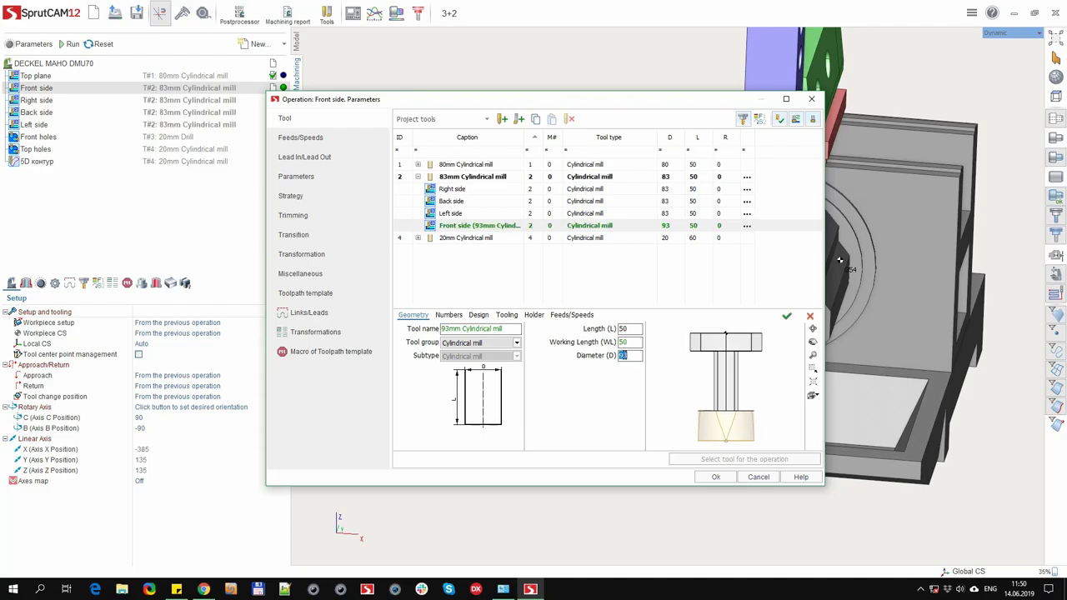
pyautogui.click(786, 319)
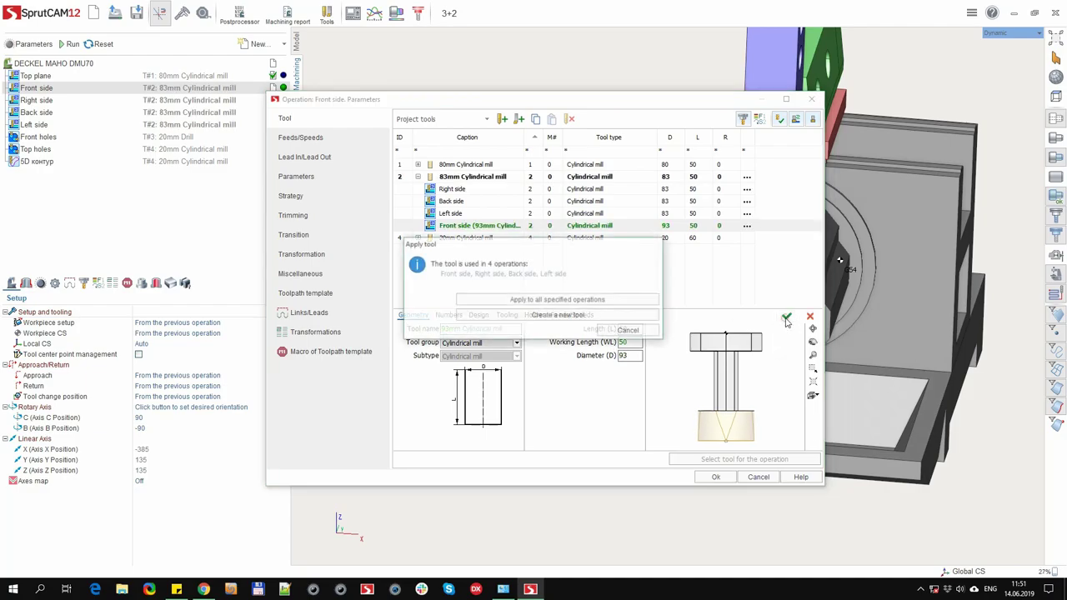
pyautogui.click(563, 298)
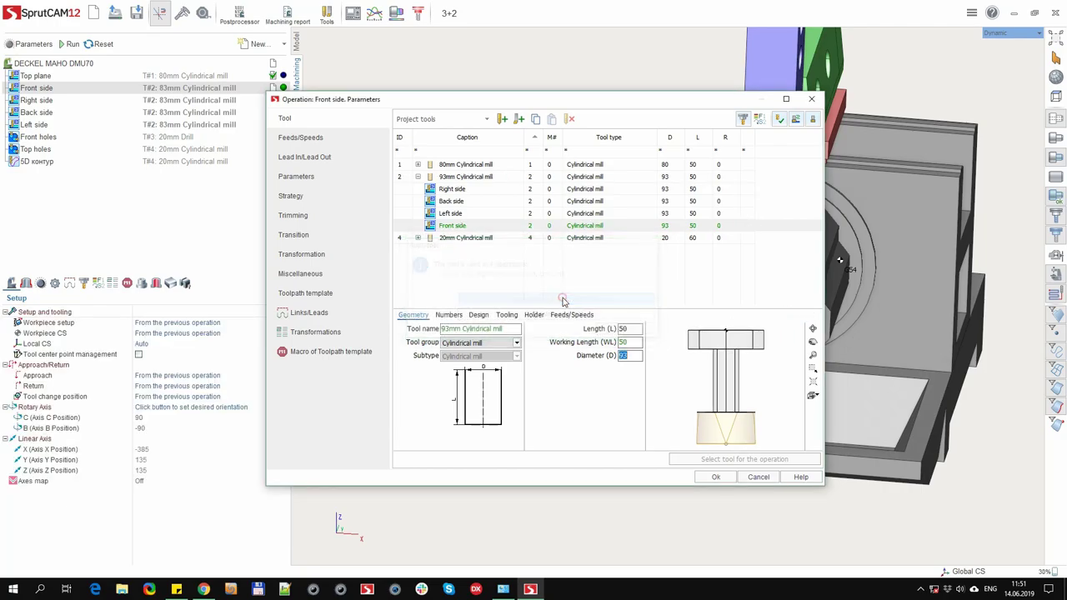
pyautogui.click(717, 477)
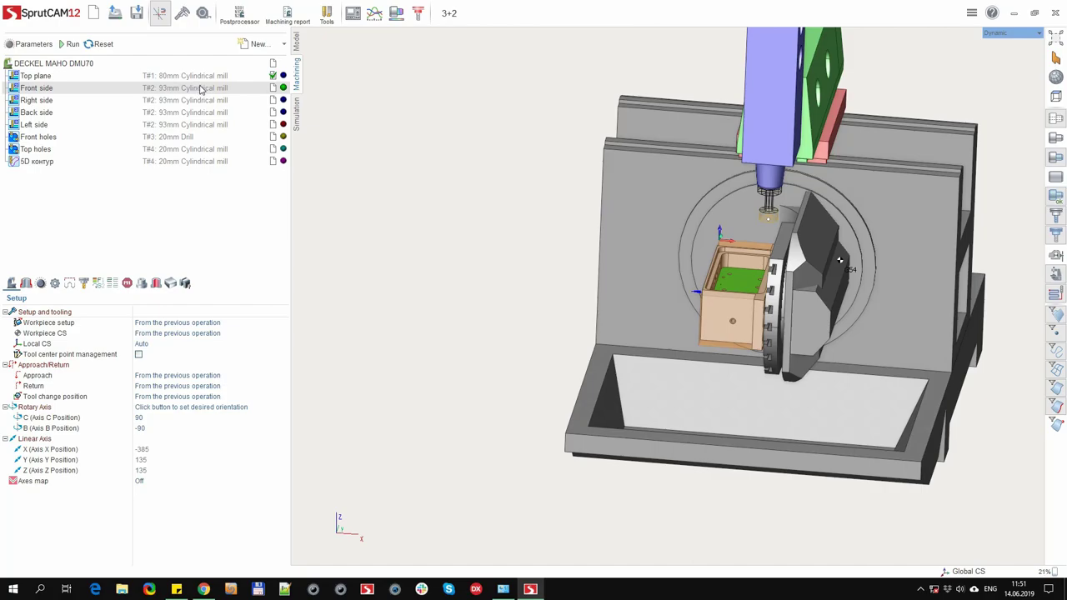
# Browse the Toolkit library for the Front side operation and filter its tools to the Cylindrical mill type
pyautogui.doubleClick(201, 89)
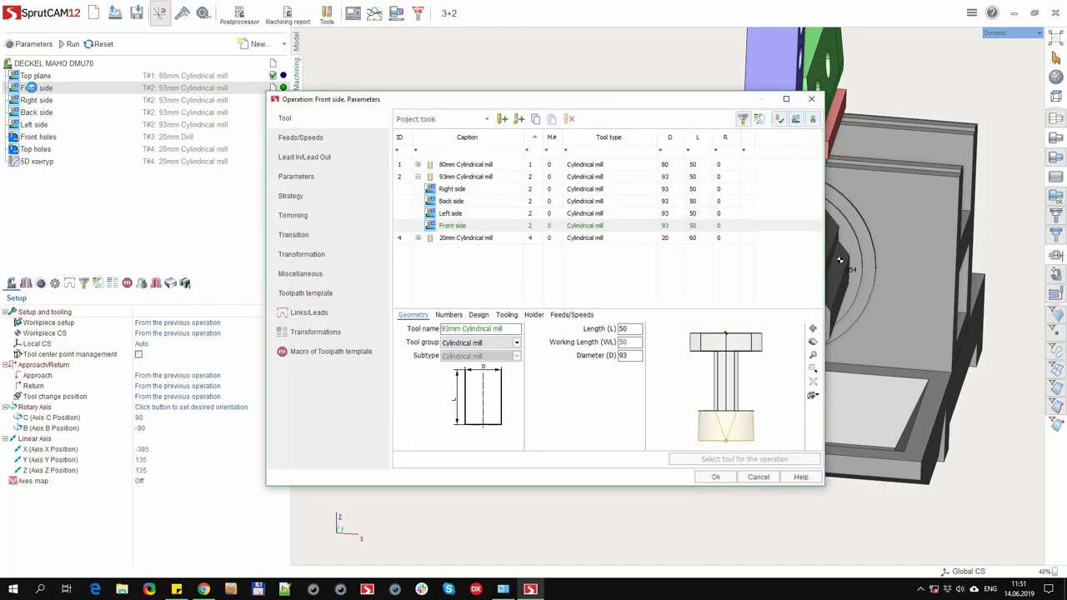
pyautogui.click(487, 119)
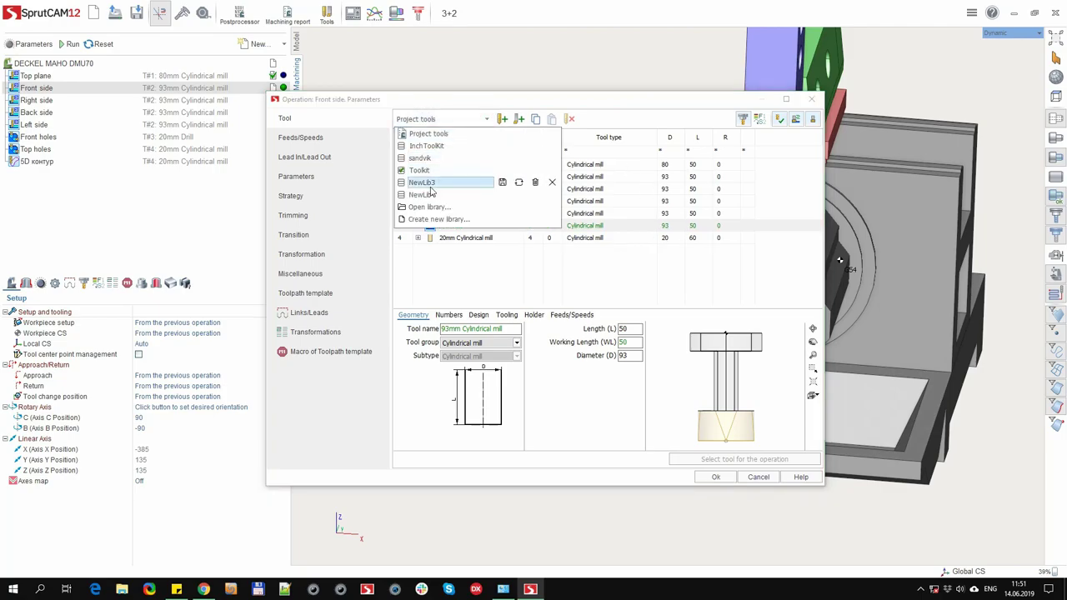
pyautogui.click(421, 170)
pyautogui.scroll(-5, 487, 238)
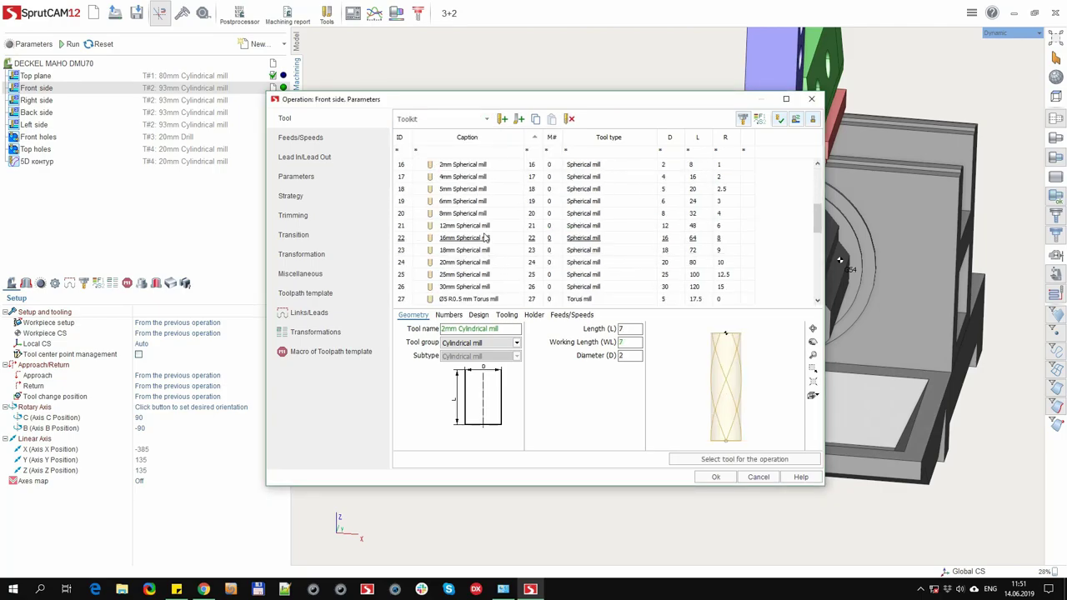
pyautogui.scroll(-3, 487, 239)
pyautogui.scroll(2, 471, 196)
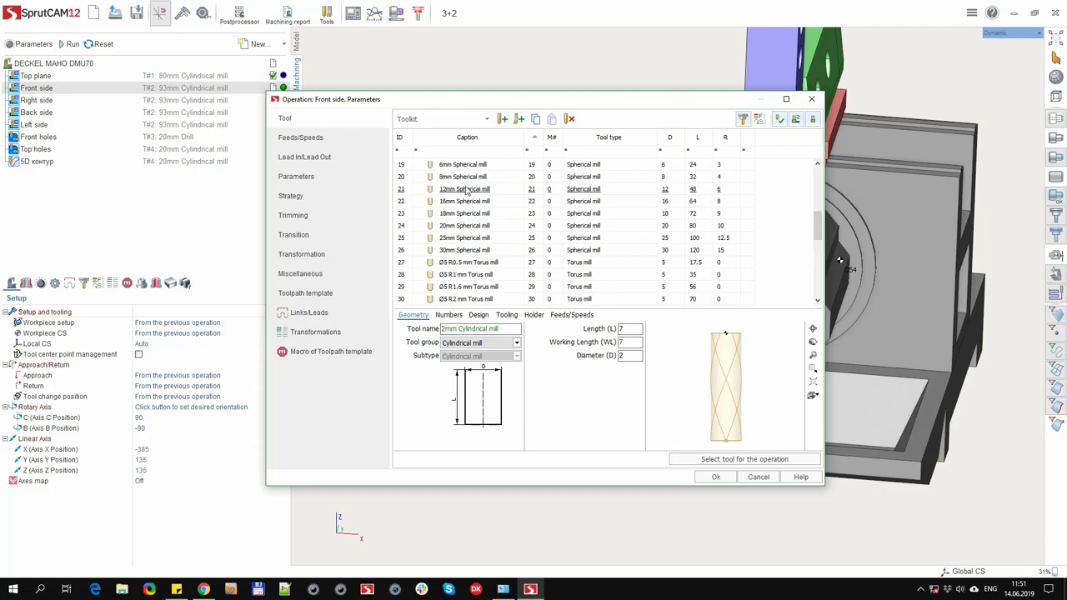
pyautogui.click(471, 190)
pyautogui.click(596, 151)
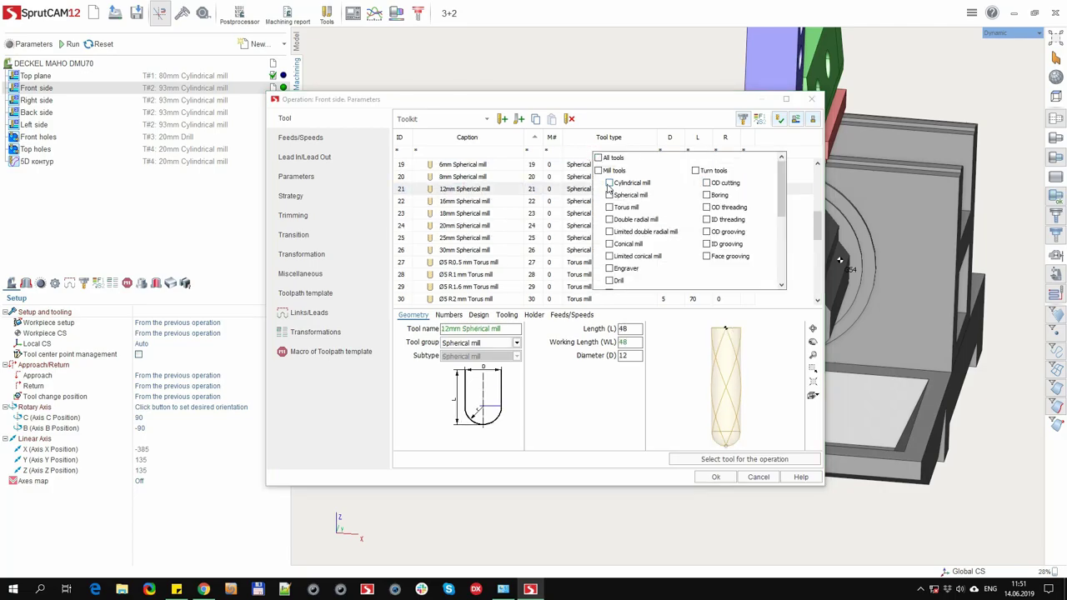
pyautogui.click(609, 183)
# Filter the tools to diameter 50 and assign the 130 mm long 50mm Cylindrical mill to the Front side operation
pyautogui.click(674, 151)
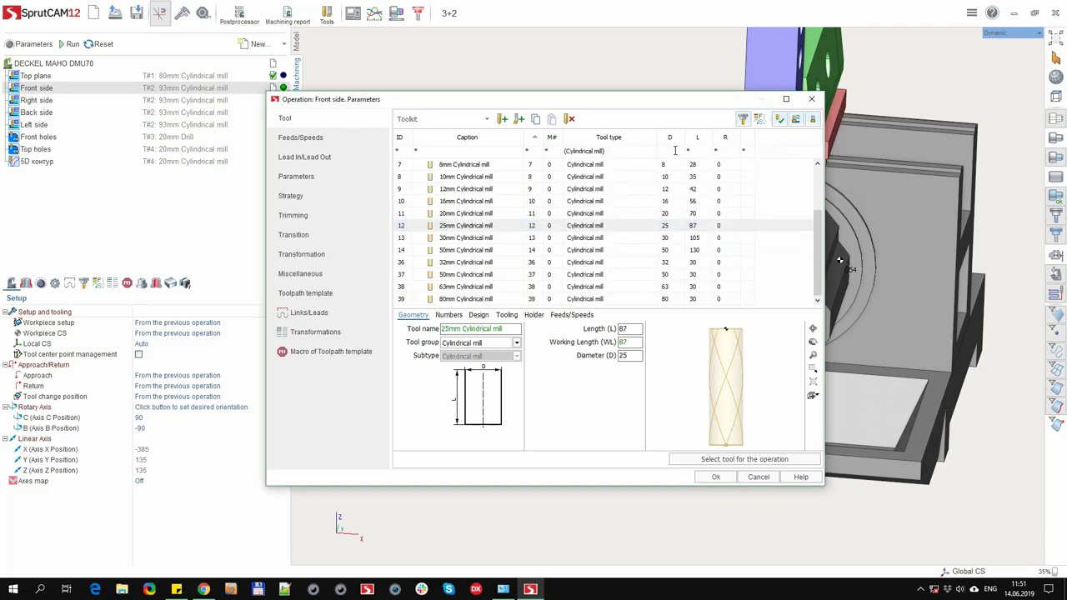
pyautogui.write('50')
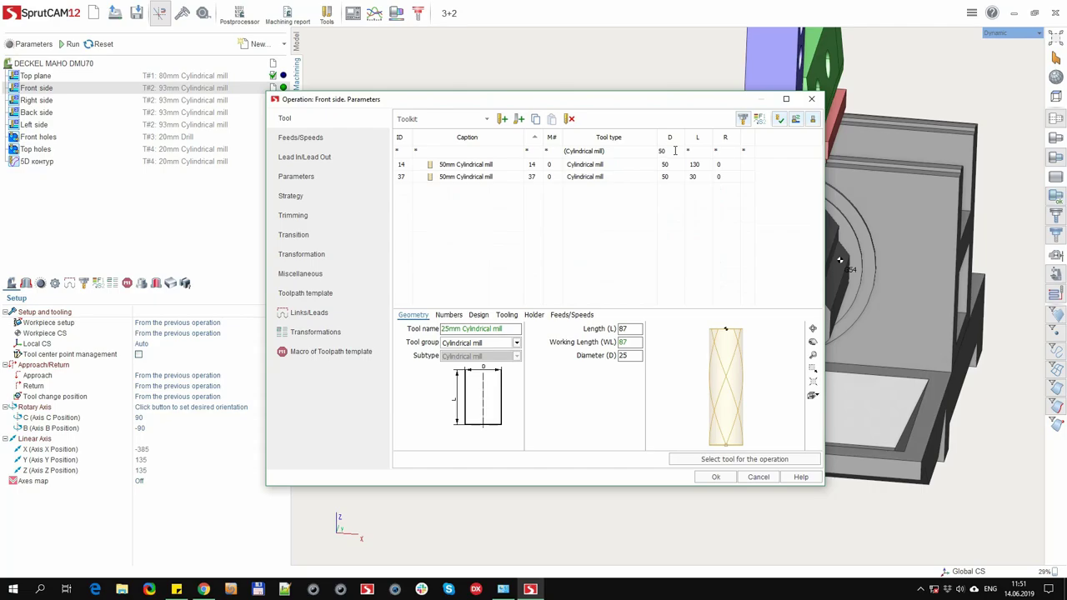
pyautogui.click(477, 166)
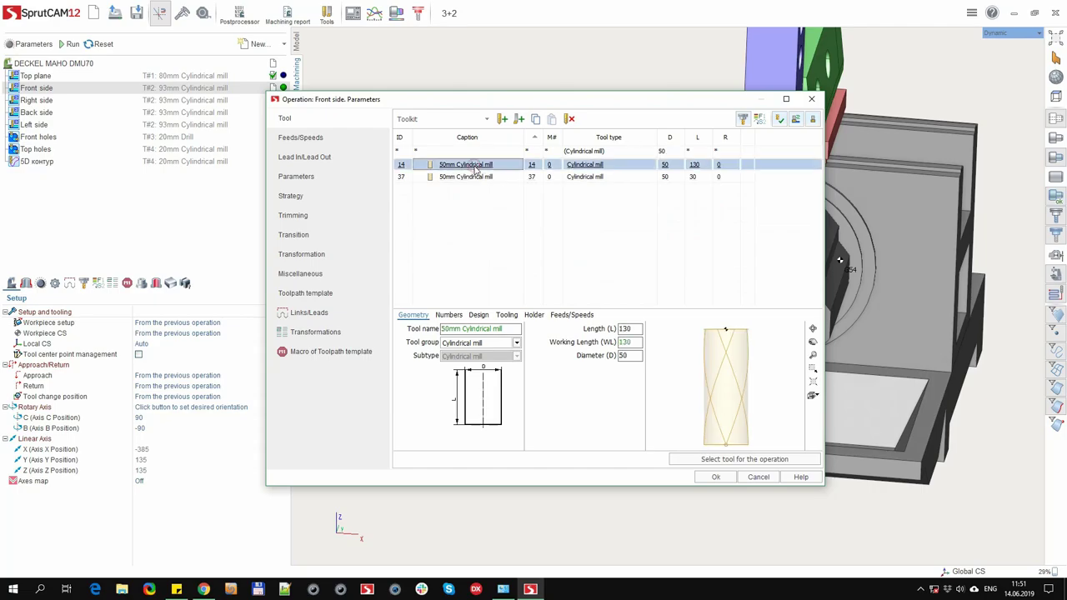
pyautogui.click(739, 461)
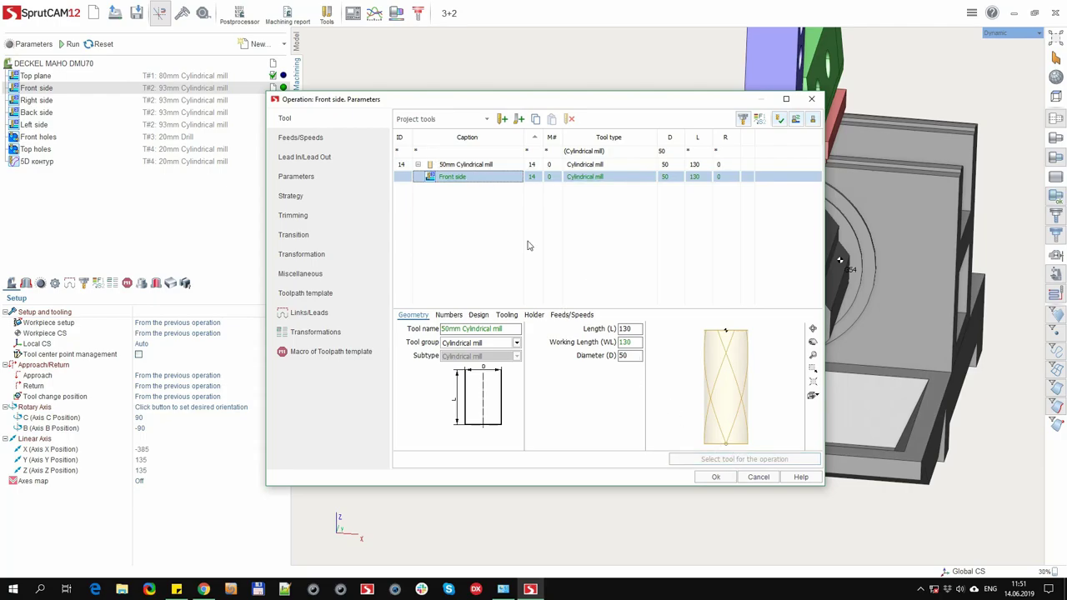
pyautogui.click(487, 119)
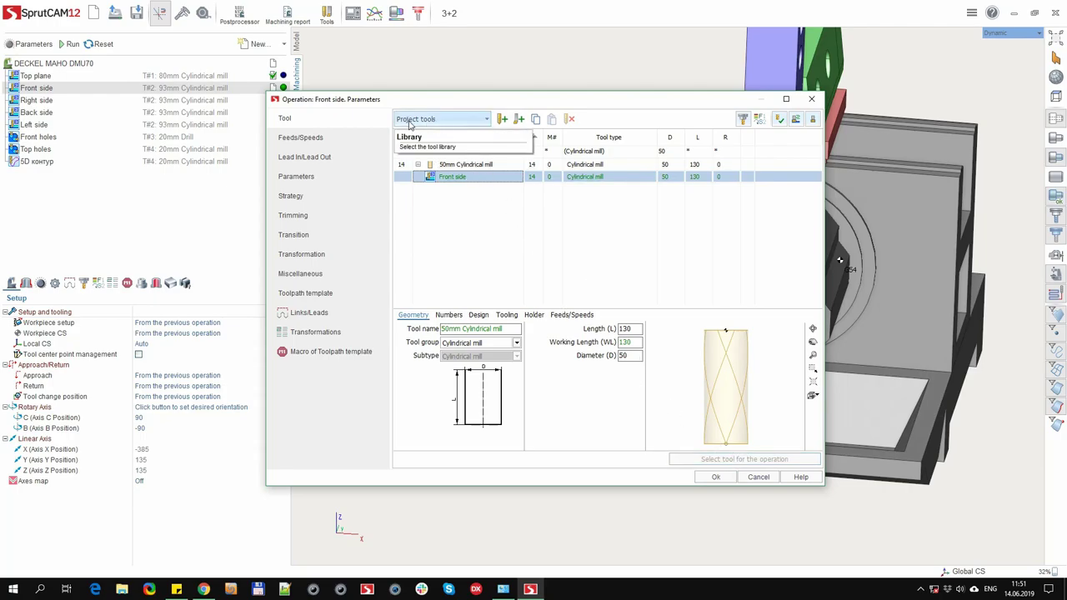
pyautogui.click(487, 121)
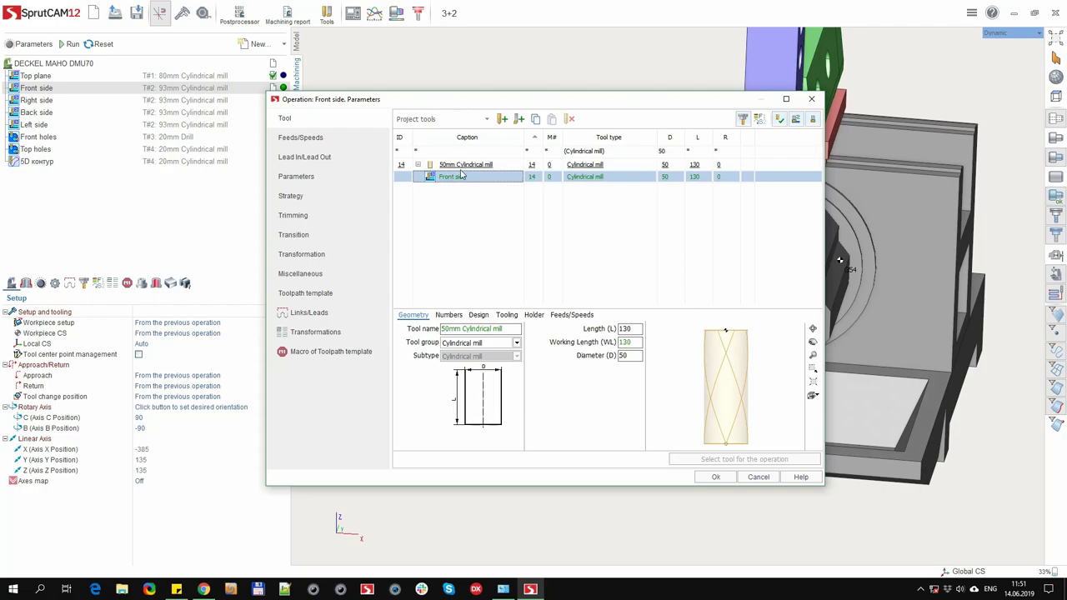
pyautogui.click(719, 478)
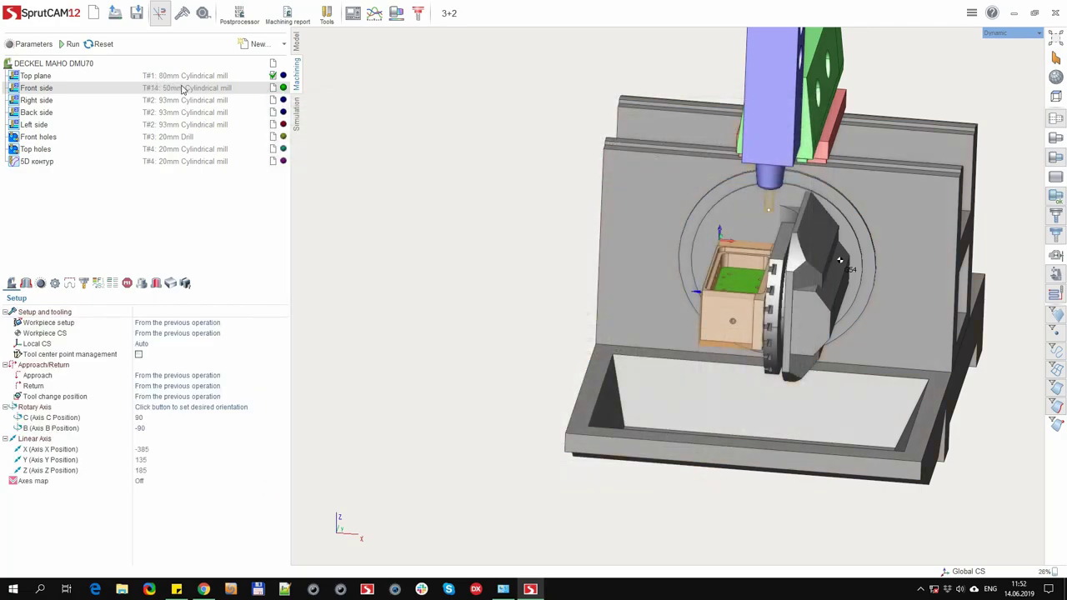
pyautogui.scroll(-1, 414, 171)
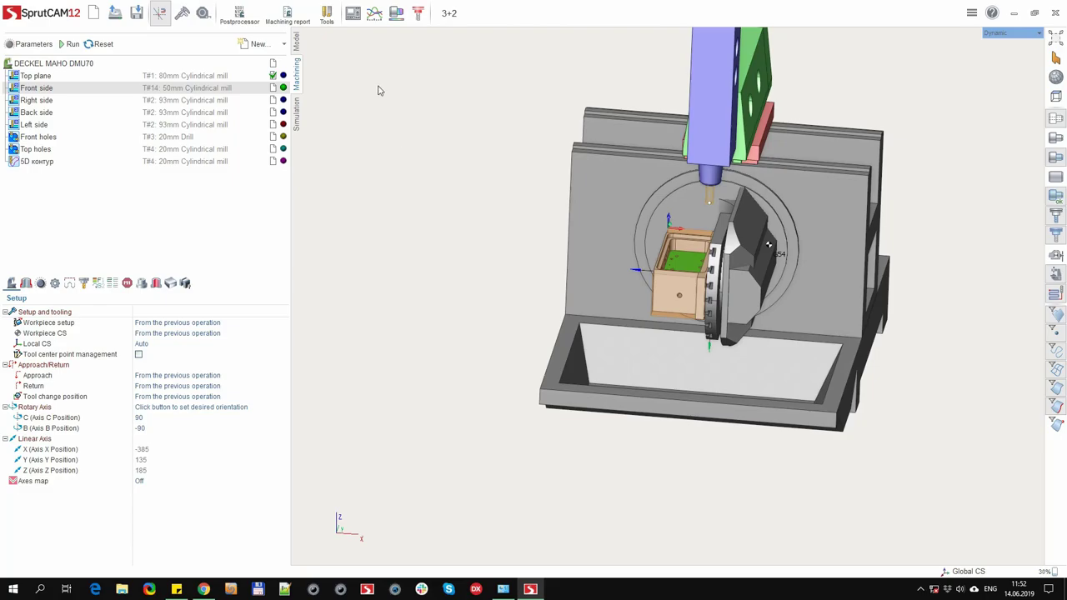
# Create a new tool library named NewLib5.properties on the Content (D:) drive
pyautogui.click(328, 15)
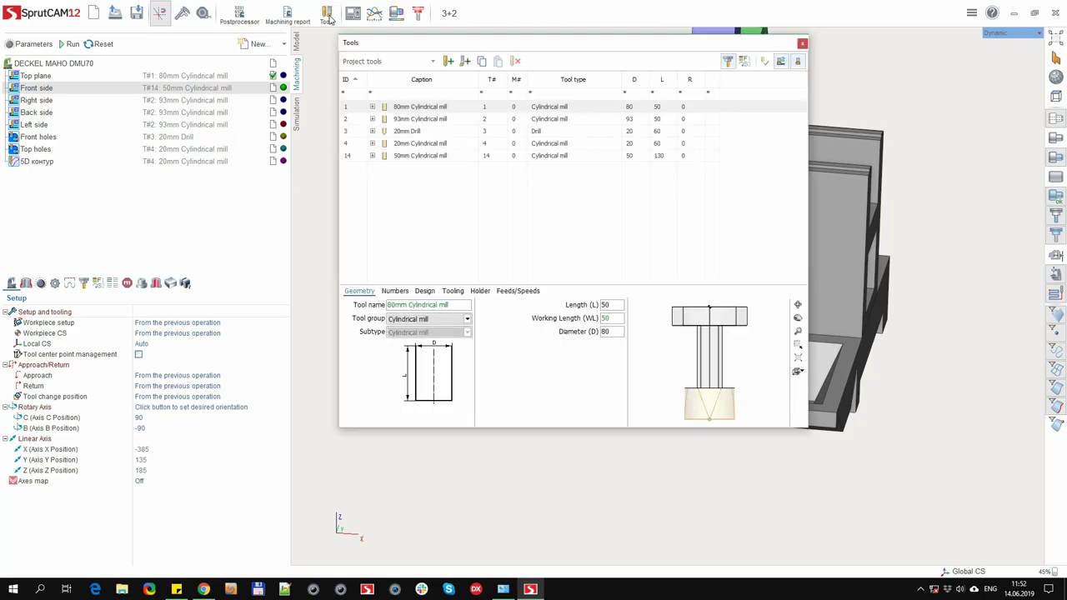
pyautogui.click(433, 61)
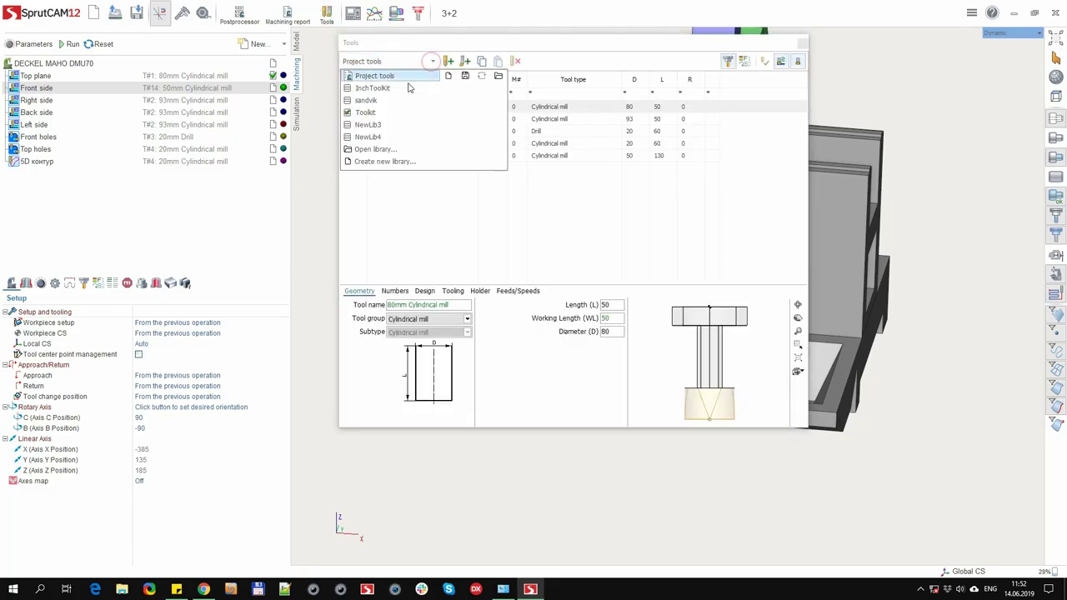
pyautogui.click(379, 161)
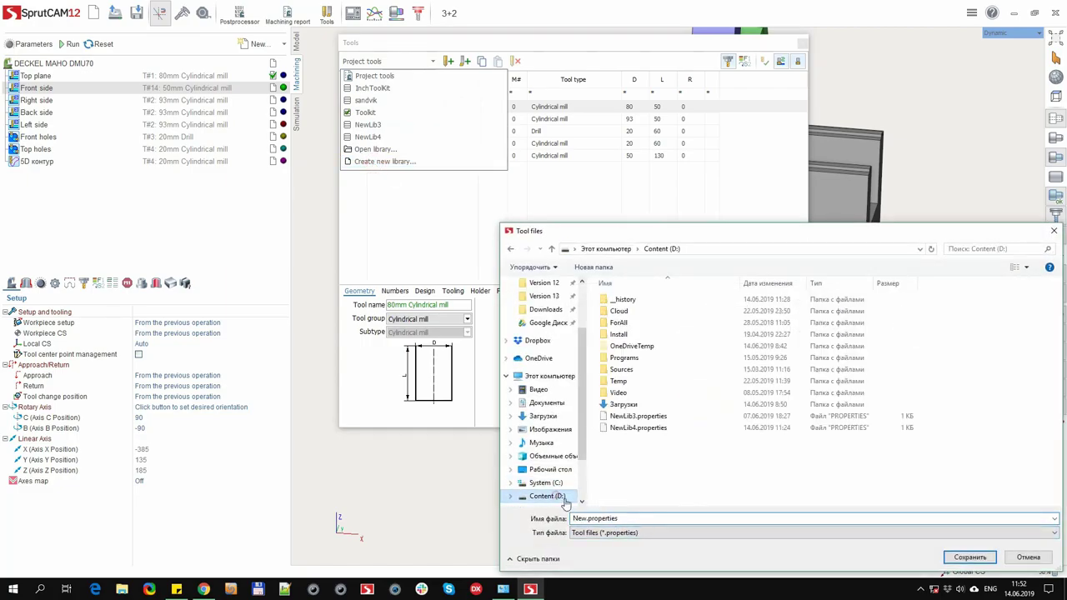
pyautogui.write('Lib5')
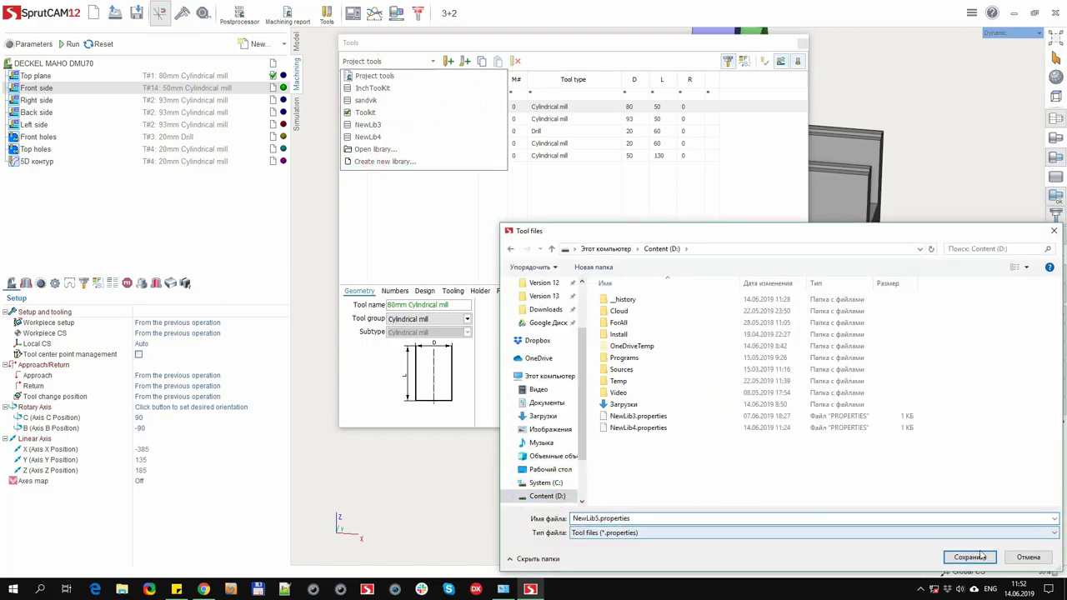
pyautogui.click(971, 557)
# Add a cylindrical mill to the NewLib5 library and set its diameter to 27 mm
pyautogui.click(447, 62)
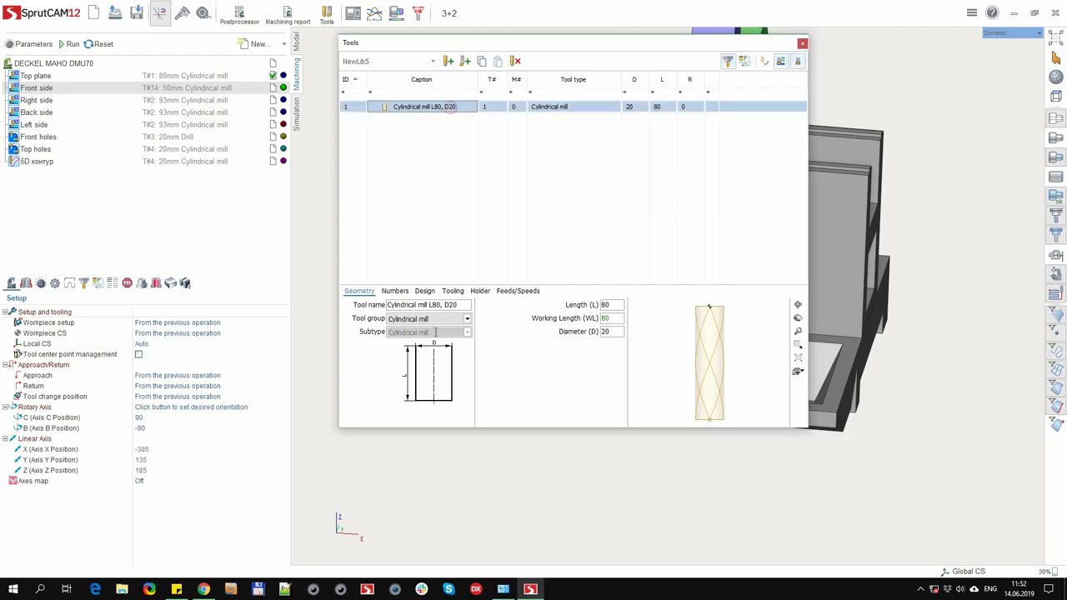
pyautogui.doubleClick(617, 332)
pyautogui.write('27')
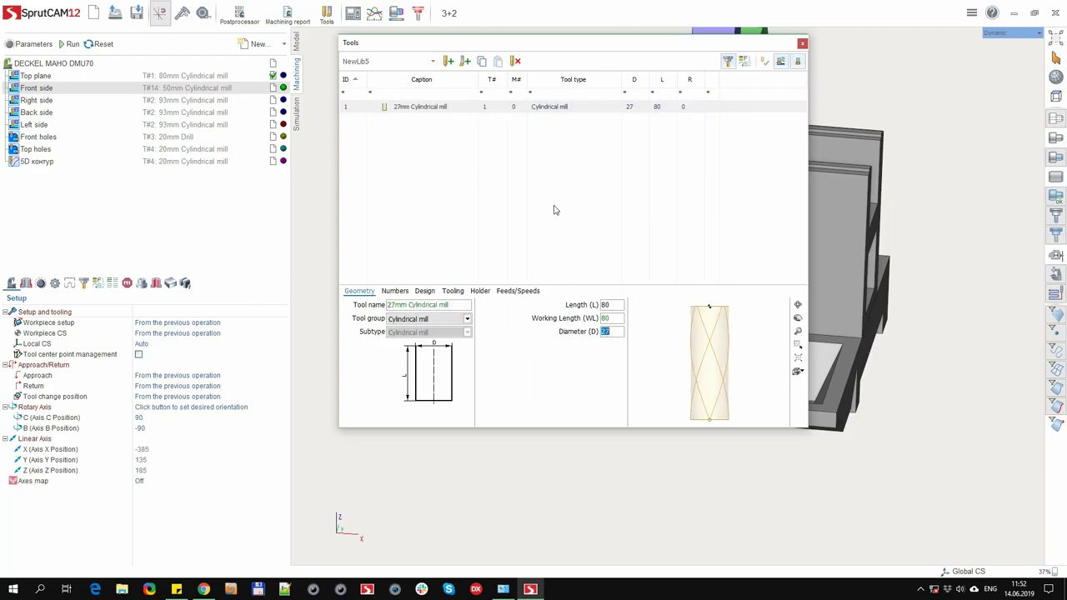
# Add a 20 mm torus mill with a 3 mm corner radius and an OD cutting turning tool to the NewLib5 library
pyautogui.click(448, 62)
pyautogui.click(410, 319)
pyautogui.click(413, 350)
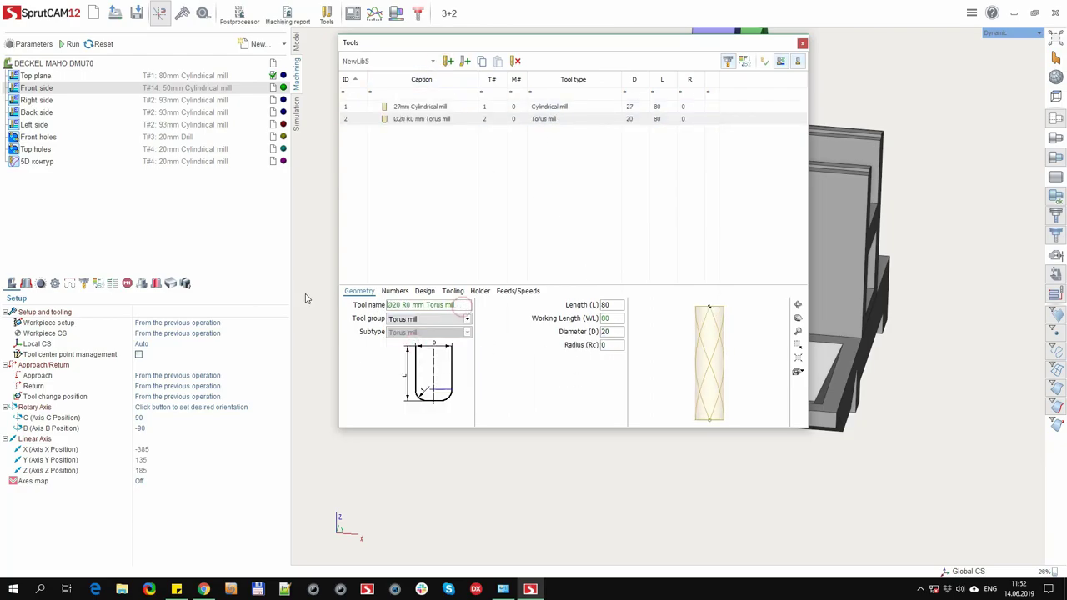
pyautogui.click(467, 116)
pyautogui.click(464, 61)
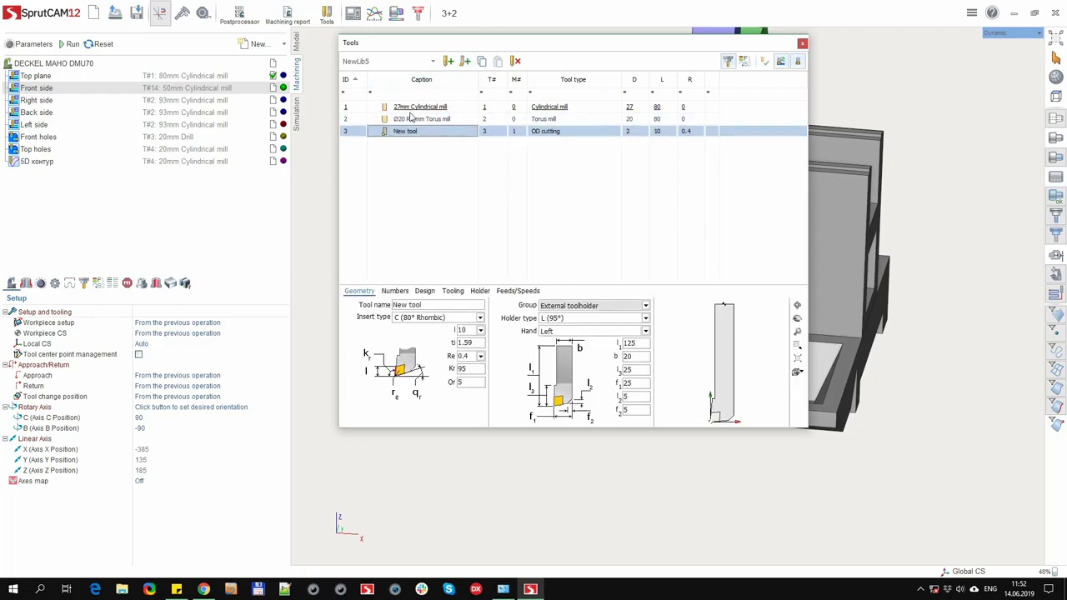
# Duplicate all three tools in the NewLib5 library, delete both OD cutting tools and close the tool manager
pyautogui.click(421, 106)
pyautogui.keyDown('shift'); pyautogui.click(413, 131); pyautogui.keyUp('shift')
pyautogui.click(483, 62)
pyautogui.click(421, 156)
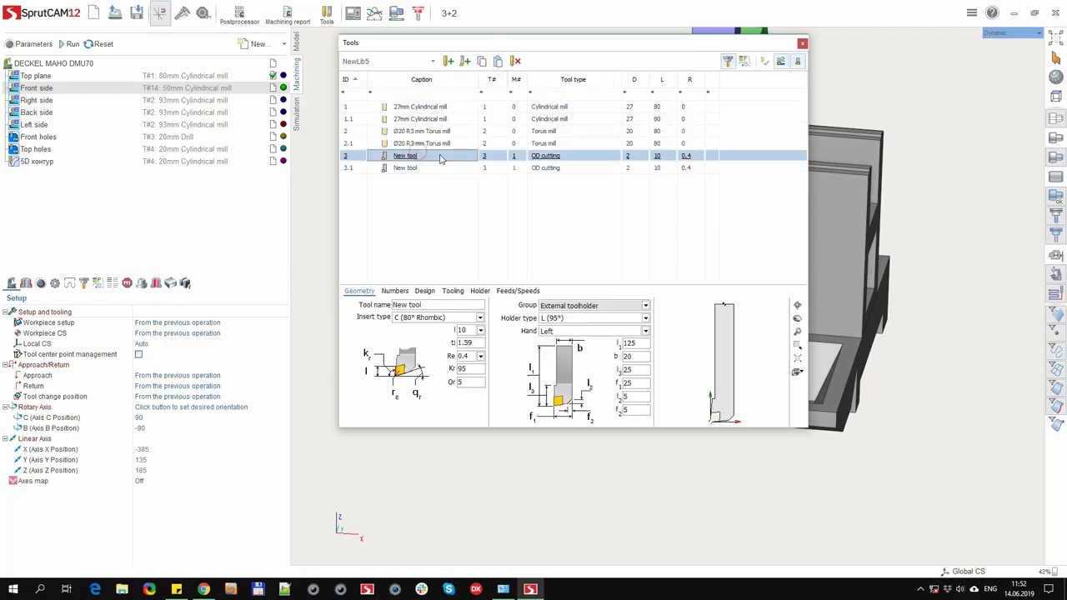
pyautogui.click(802, 42)
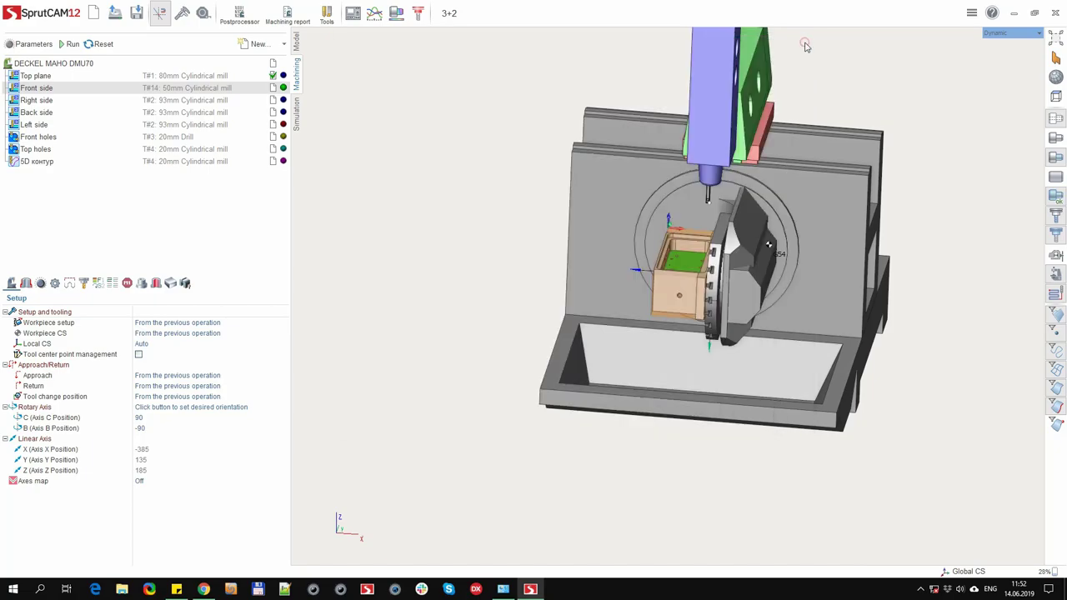
# Start a new project without saving changes to 3+2 and add a Face Milling operation
pyautogui.click(93, 13)
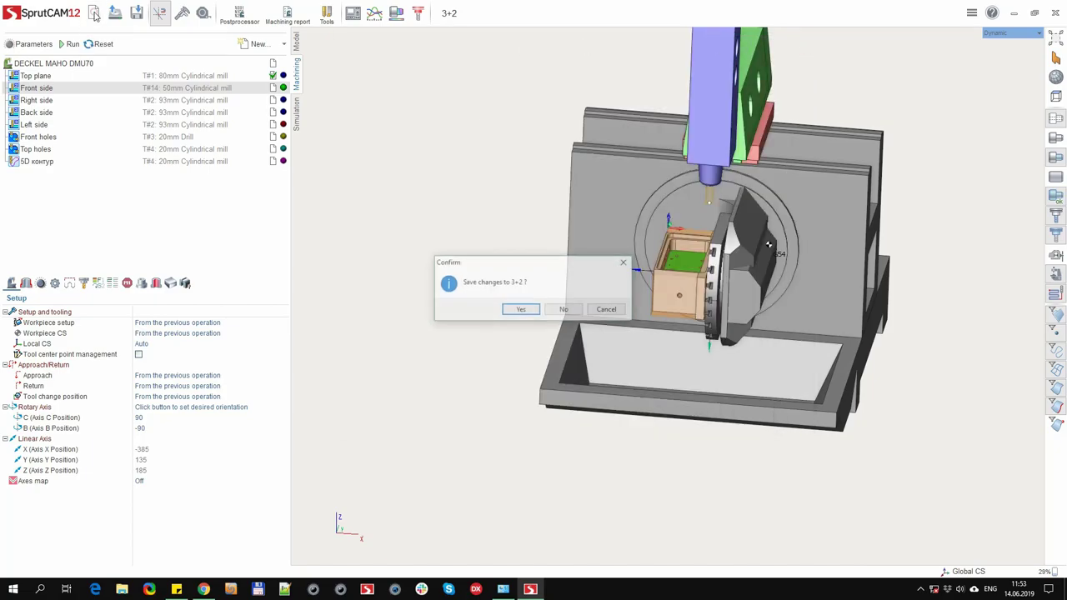
pyautogui.click(570, 309)
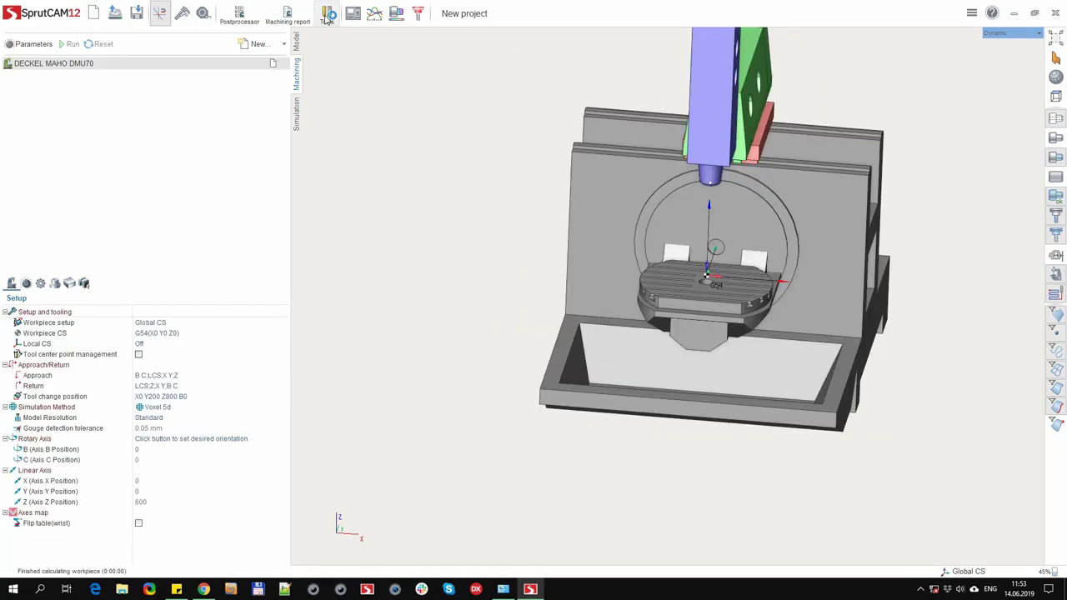
pyautogui.click(283, 44)
pyautogui.moveTo(280, 62)
pyautogui.click(358, 63)
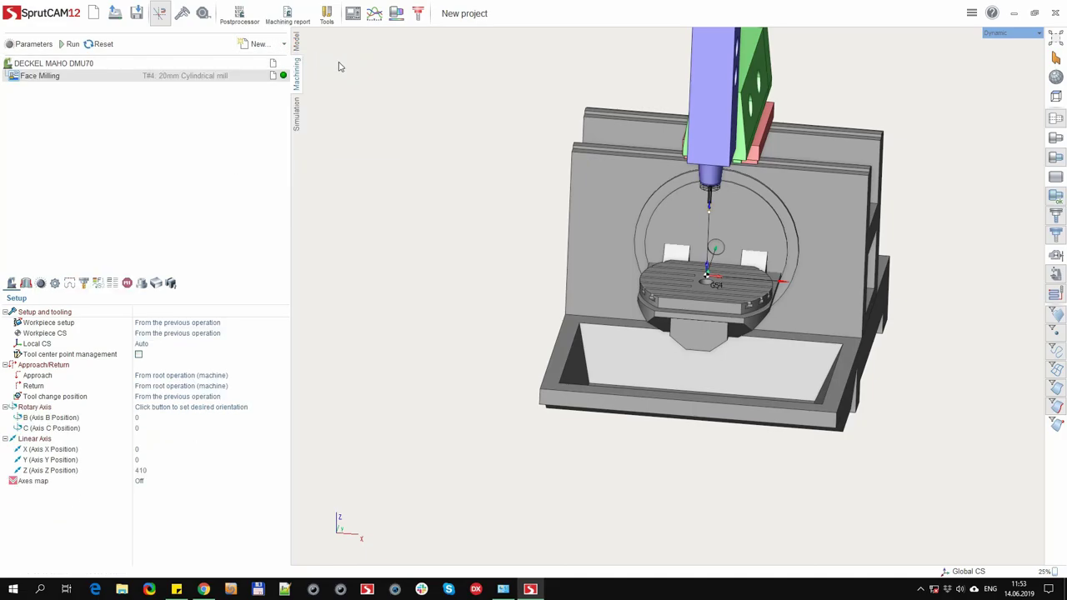
# Assign the 27mm Cylindrical mill from the NewLib5 library to the Face Milling operation
pyautogui.click(326, 14)
pyautogui.click(367, 61)
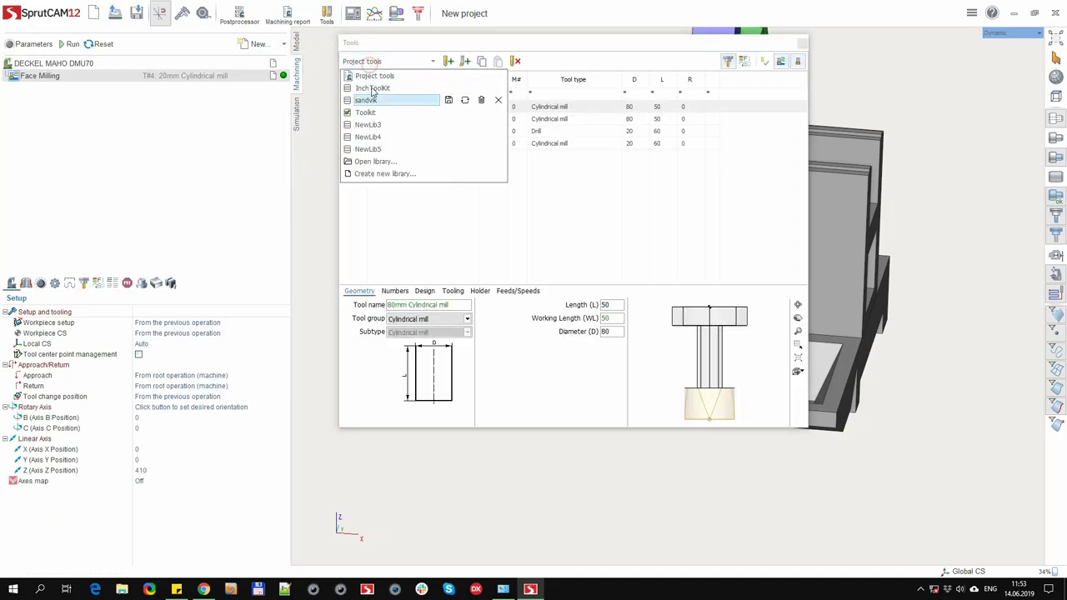
pyautogui.click(367, 149)
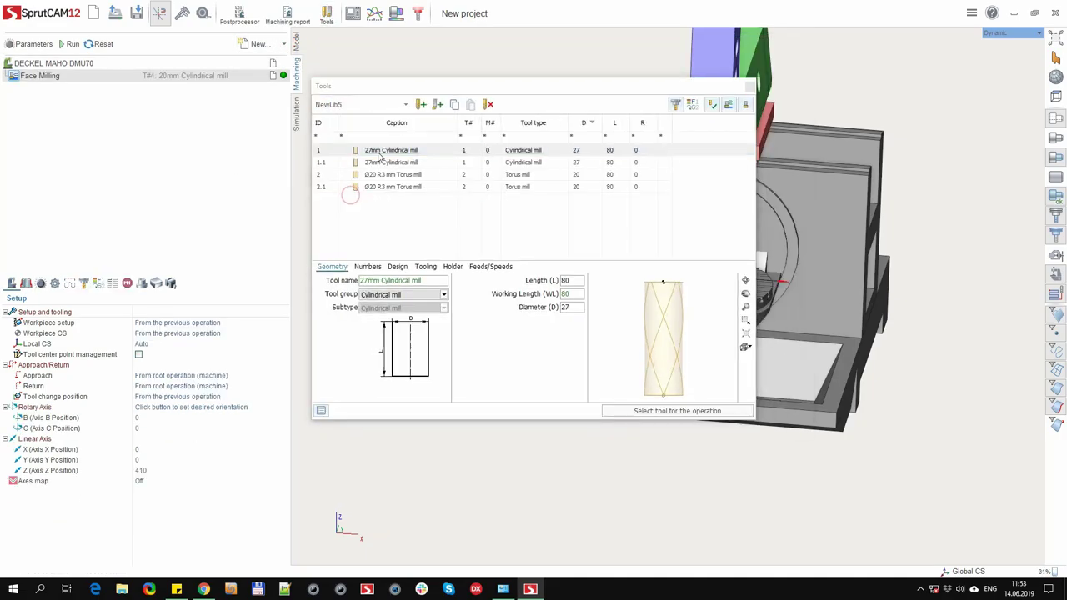
pyautogui.click(655, 410)
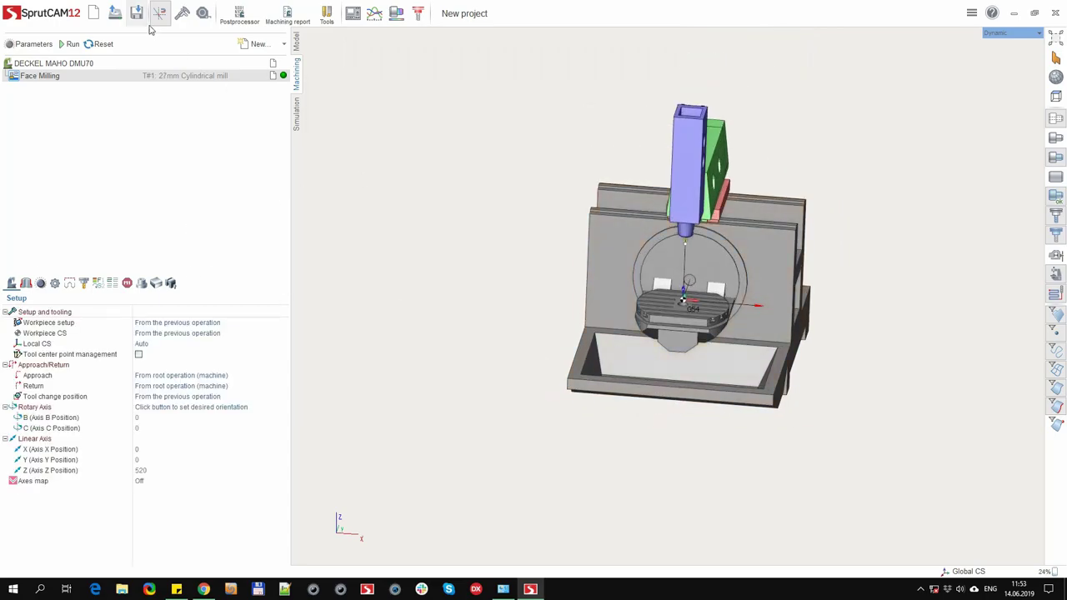
# Reopen the earlier project containing the Top plane through 5D контур operations, without saving the current project
pyautogui.click(117, 13)
pyautogui.click(150, 35)
pyautogui.click(566, 311)
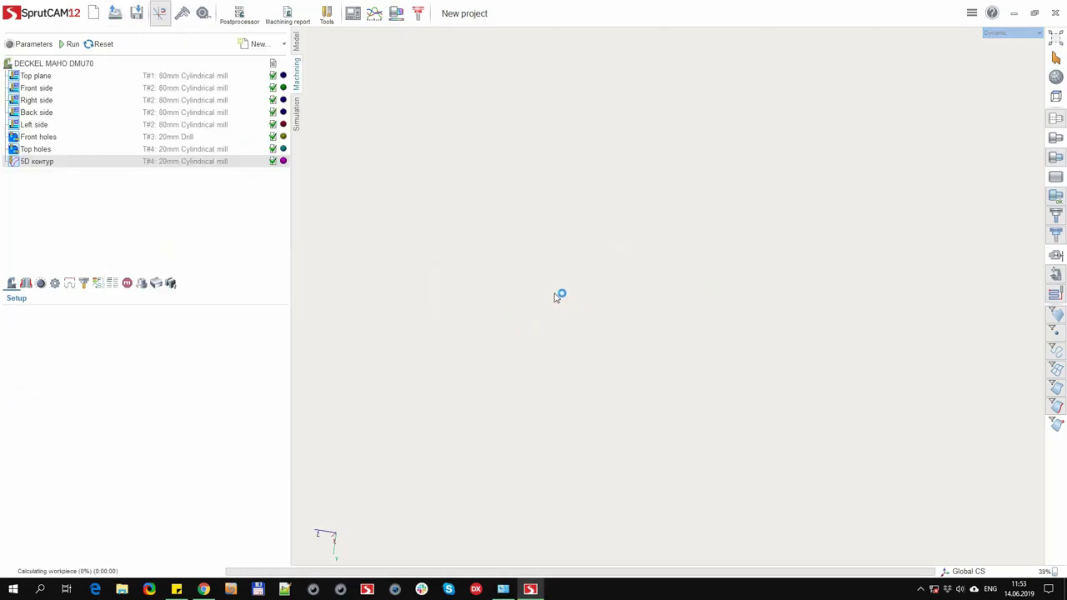
# Open the Top plane operation's tools, include tools that do not suit the operation, and copy all four project tools
pyautogui.click(167, 76)
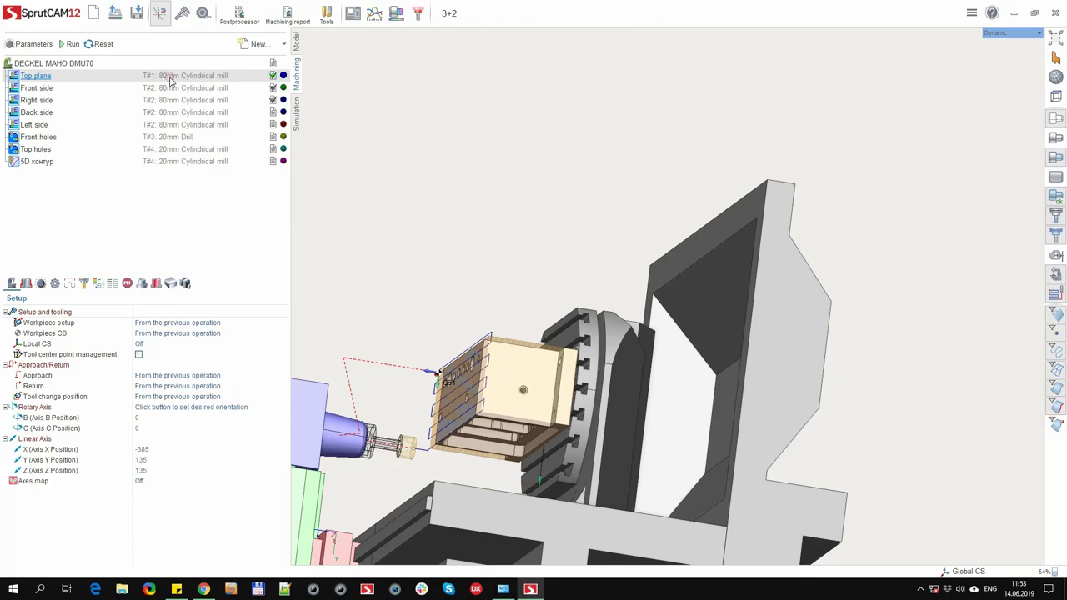
pyautogui.click(170, 78)
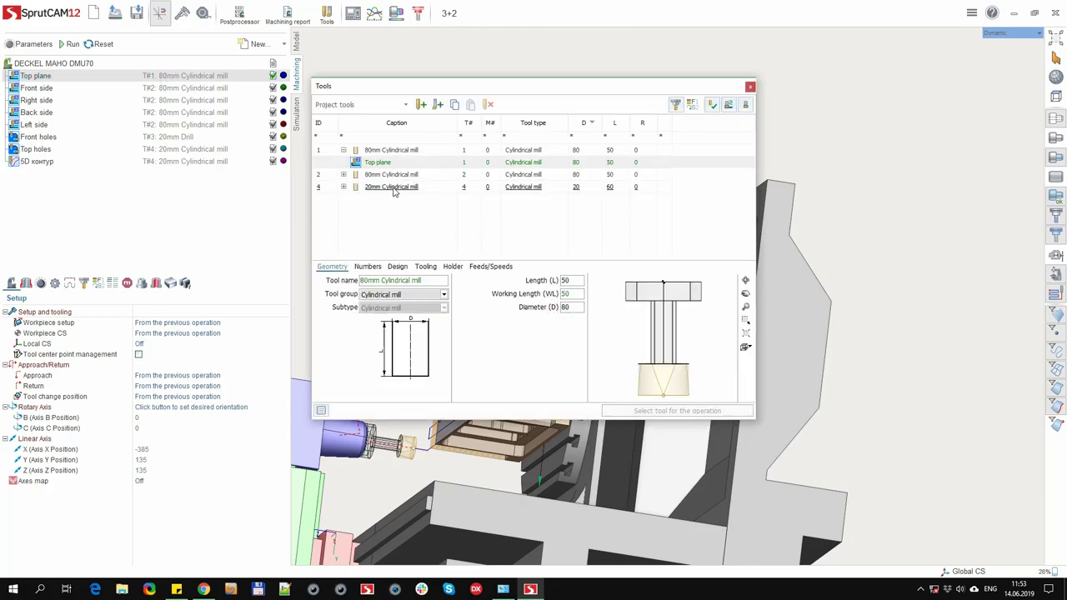
pyautogui.click(728, 104)
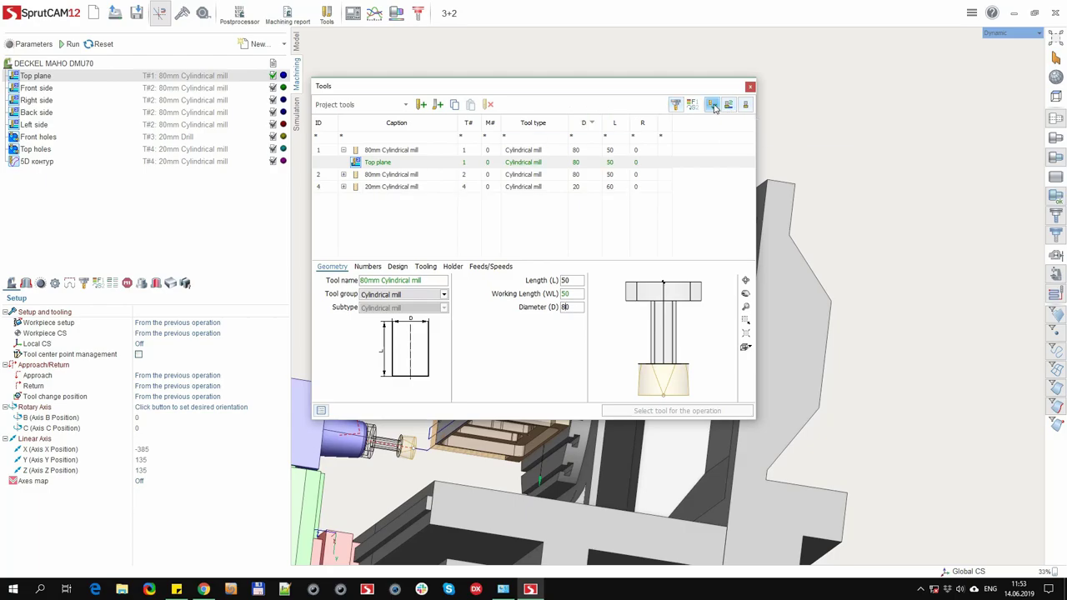
pyautogui.click(392, 150)
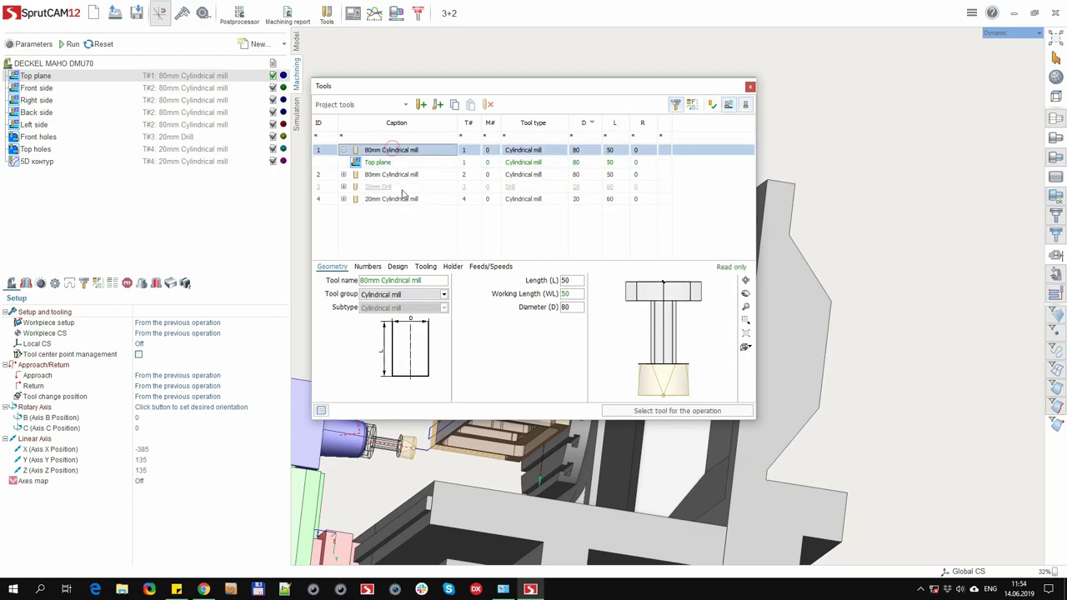
pyautogui.keyDown('shift'); pyautogui.click(404, 199); pyautogui.keyUp('shift')
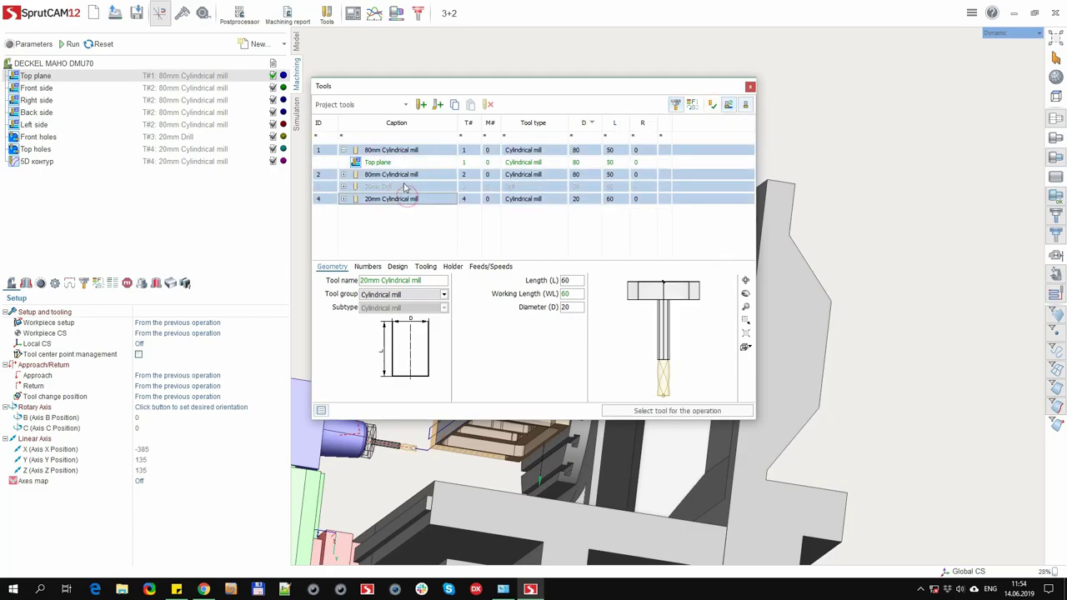
pyautogui.click(455, 105)
# Delete all tools in the NewLib5 library, paste the copied project tools into it and close the tool manager
pyautogui.click(369, 105)
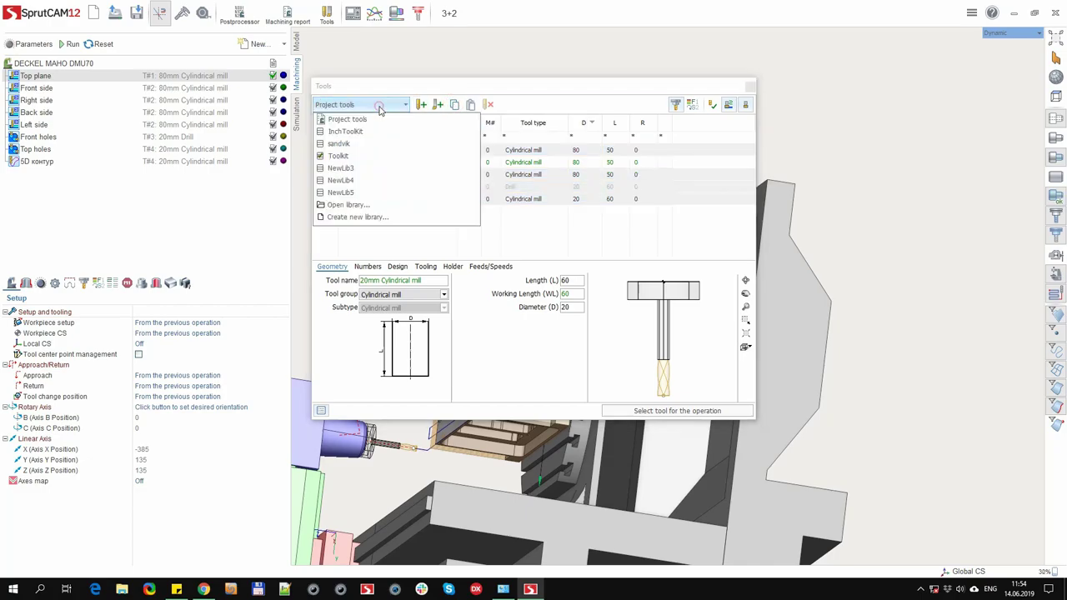
pyautogui.moveTo(356, 193)
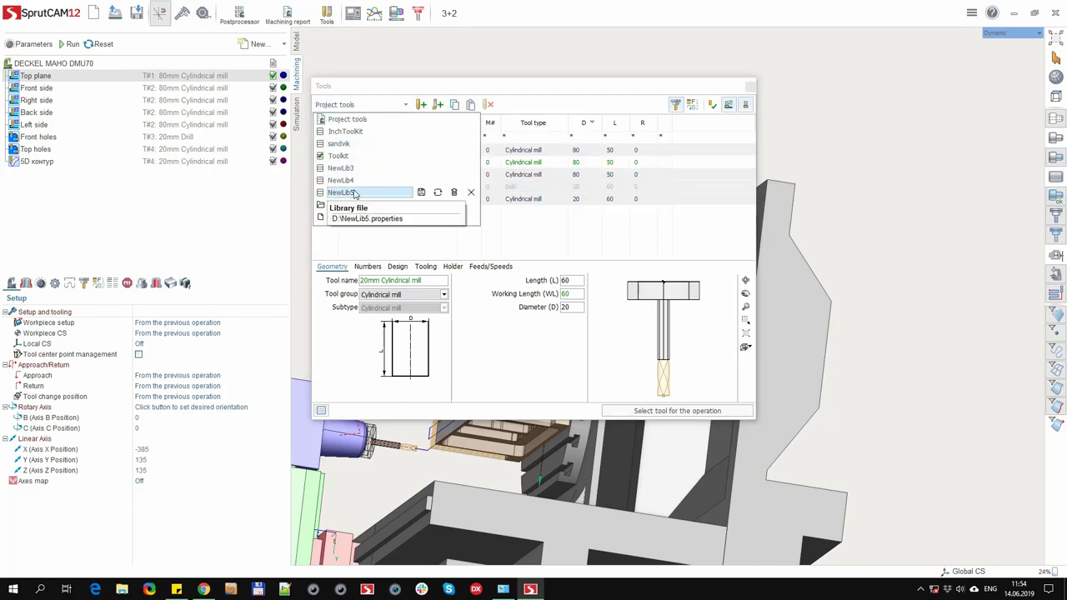
pyautogui.click(354, 193)
pyautogui.keyDown('shift'); pyautogui.click(383, 214); pyautogui.keyUp('shift')
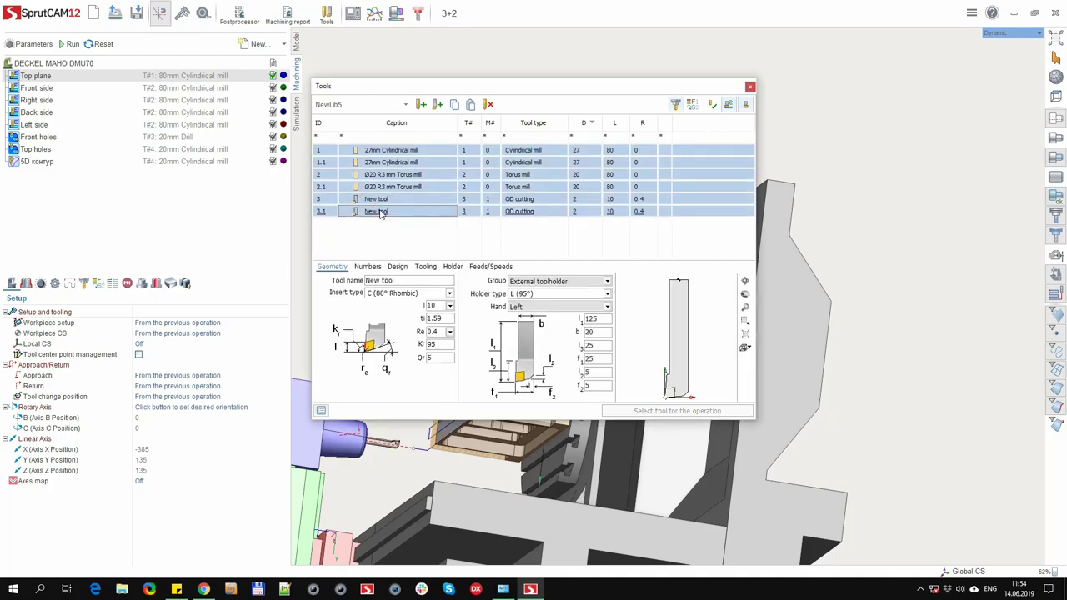
pyautogui.click(489, 104)
pyautogui.click(470, 104)
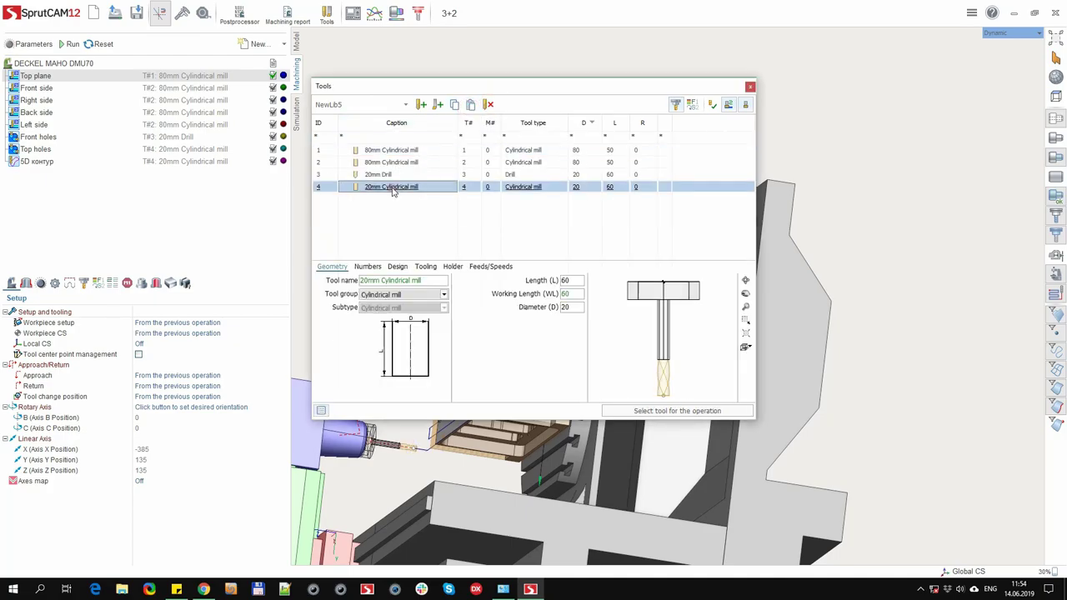
pyautogui.click(750, 87)
# Start a new project without saving changes to 3+2 and add a Face Milling operation
pyautogui.click(95, 12)
pyautogui.click(563, 309)
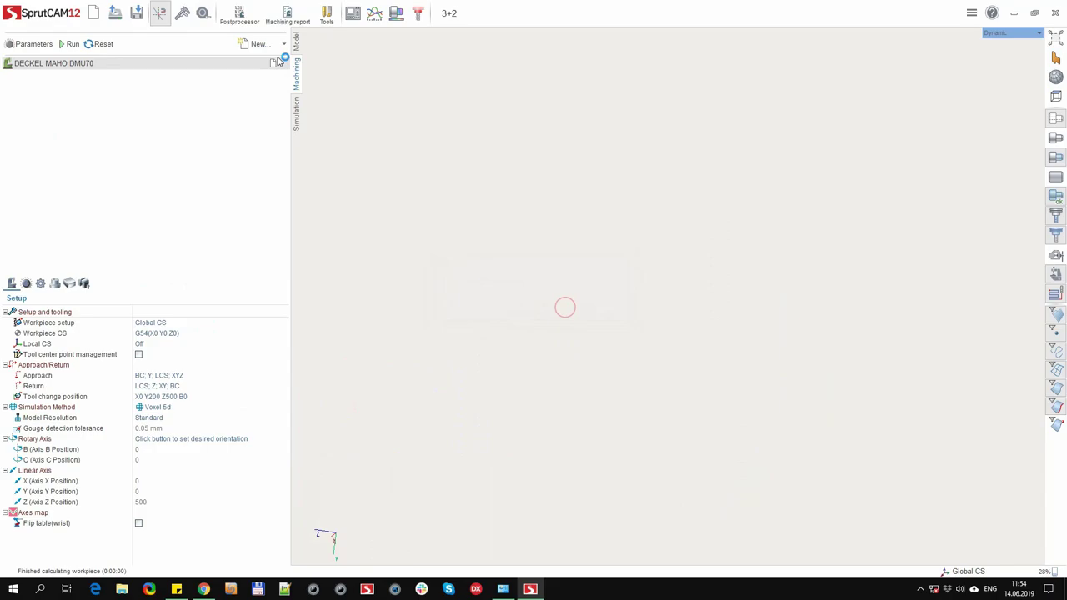
pyautogui.click(258, 43)
pyautogui.click(345, 59)
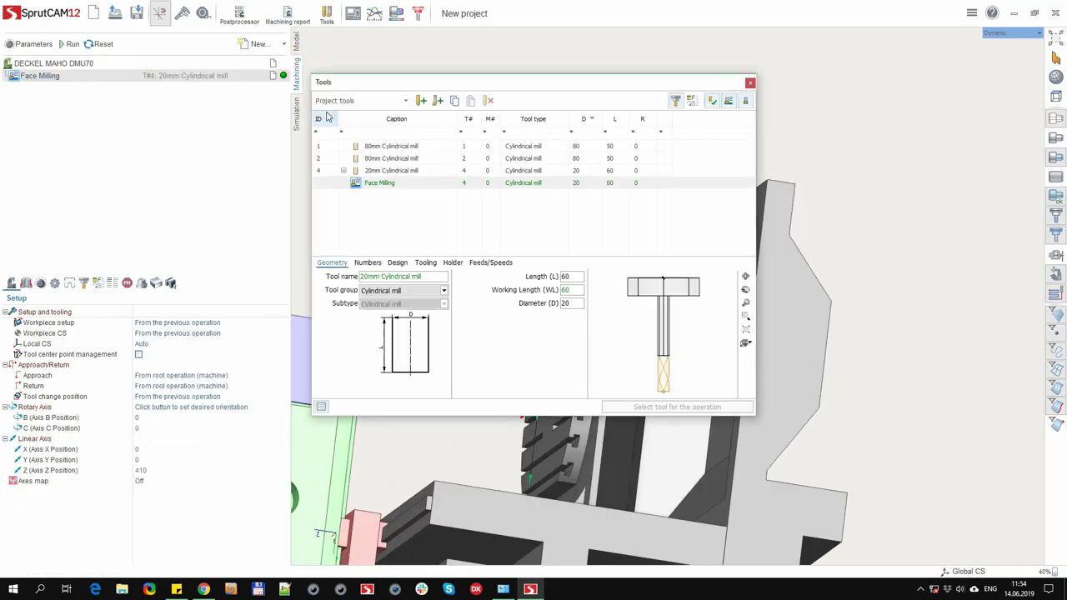
# Choose the 80mm Cylindrical mill with tool number 1 from the NewLib5 library for the Face Milling operation
pyautogui.click(358, 100)
pyautogui.click(379, 150)
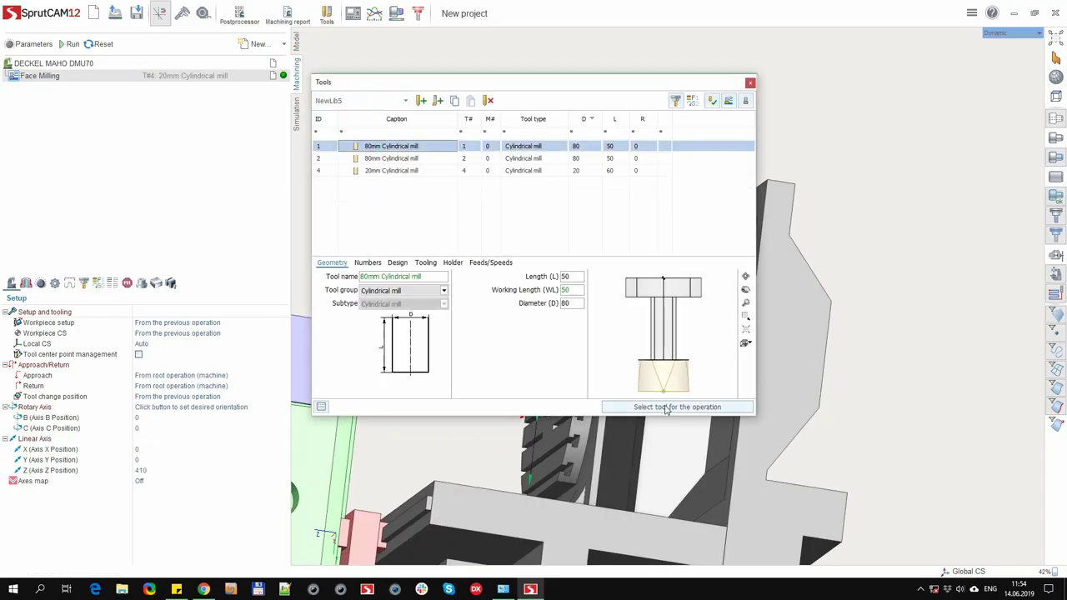
pyautogui.press('Escape')
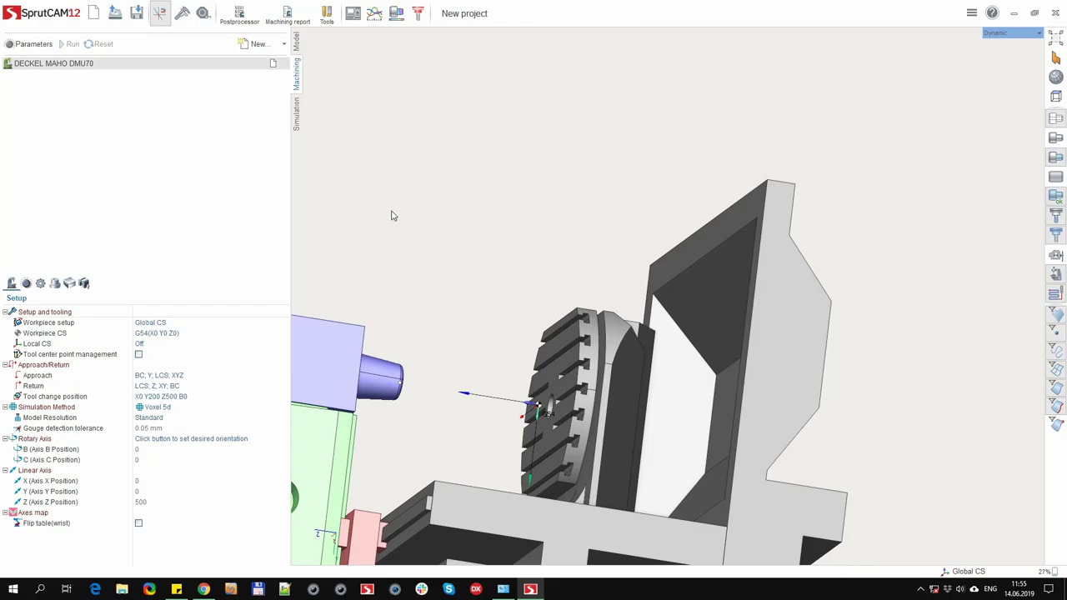
# Reopen the 3+2 project in place of the empty new project
pyautogui.scroll(-3, 504, 234)
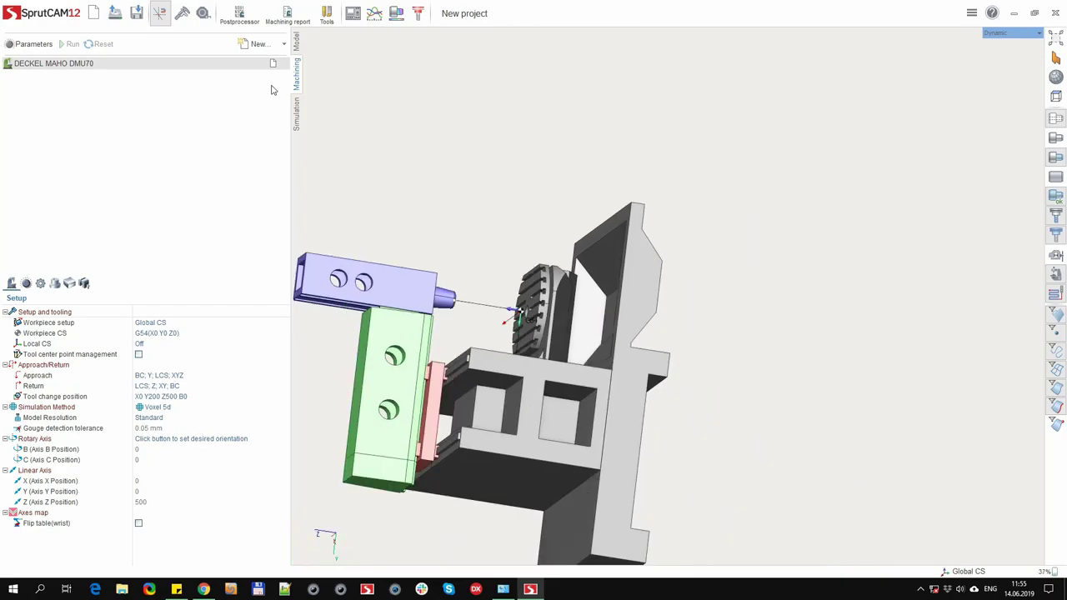
pyautogui.click(115, 12)
pyautogui.click(150, 39)
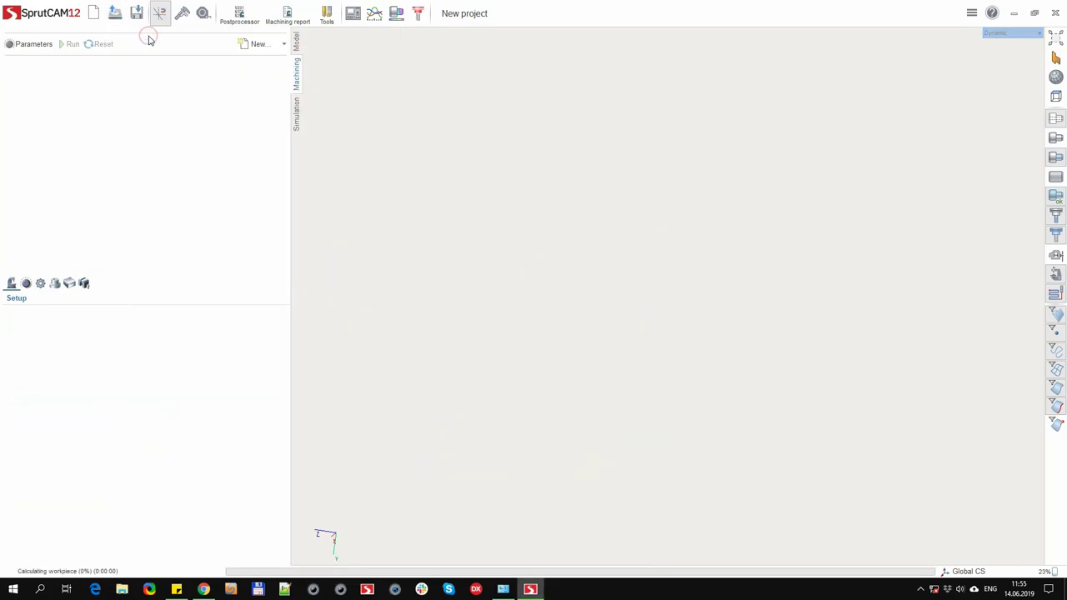
# Open the Front side operation's tools, collapse the second 80mm mill's operations and include tools that do not suit the operation
pyautogui.click(178, 89)
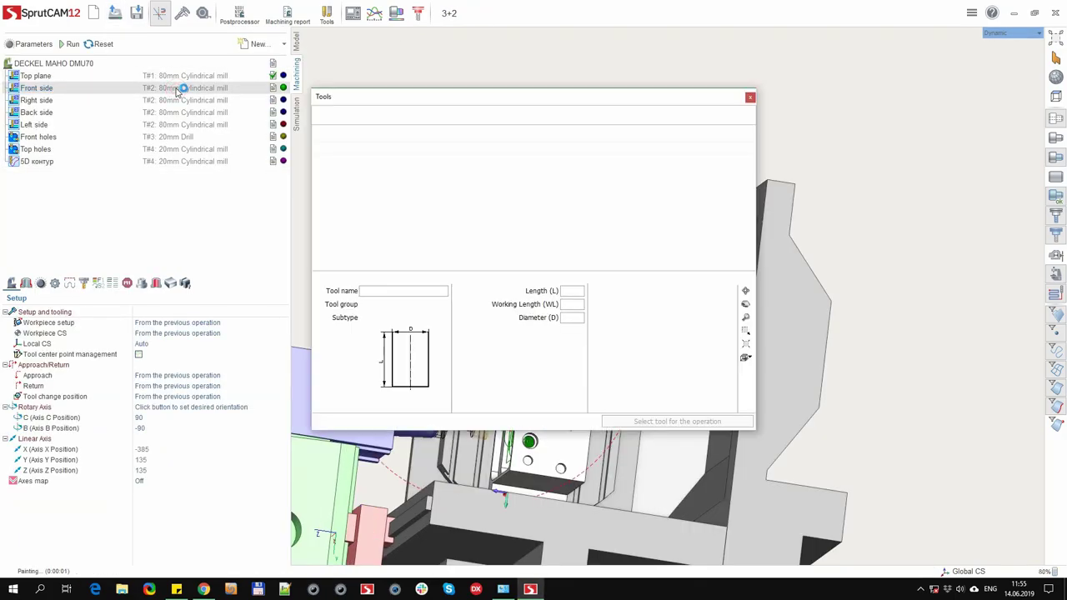
pyautogui.click(394, 212)
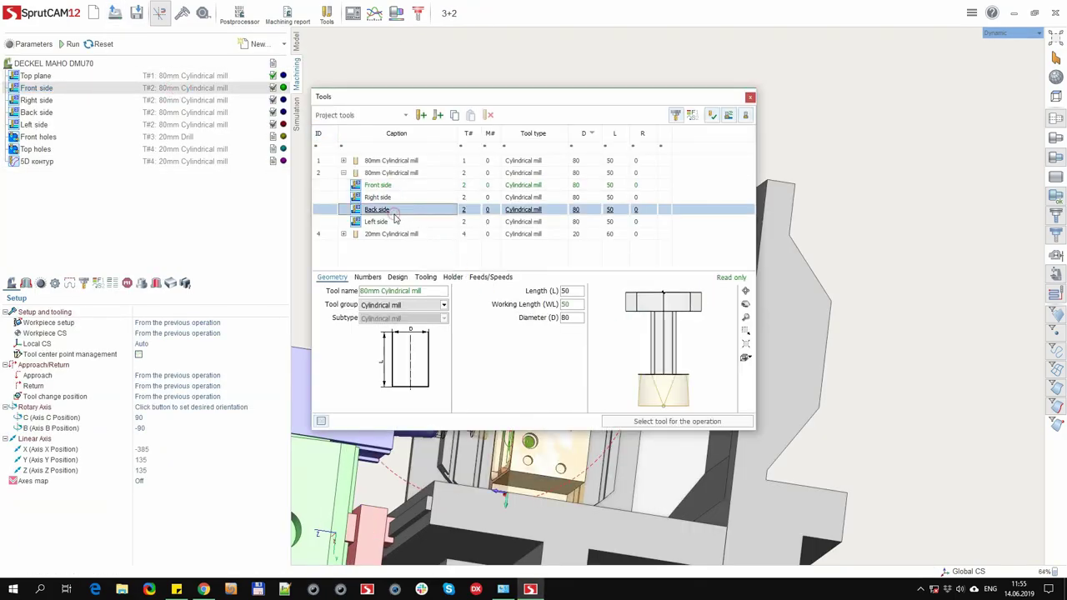
pyautogui.click(343, 173)
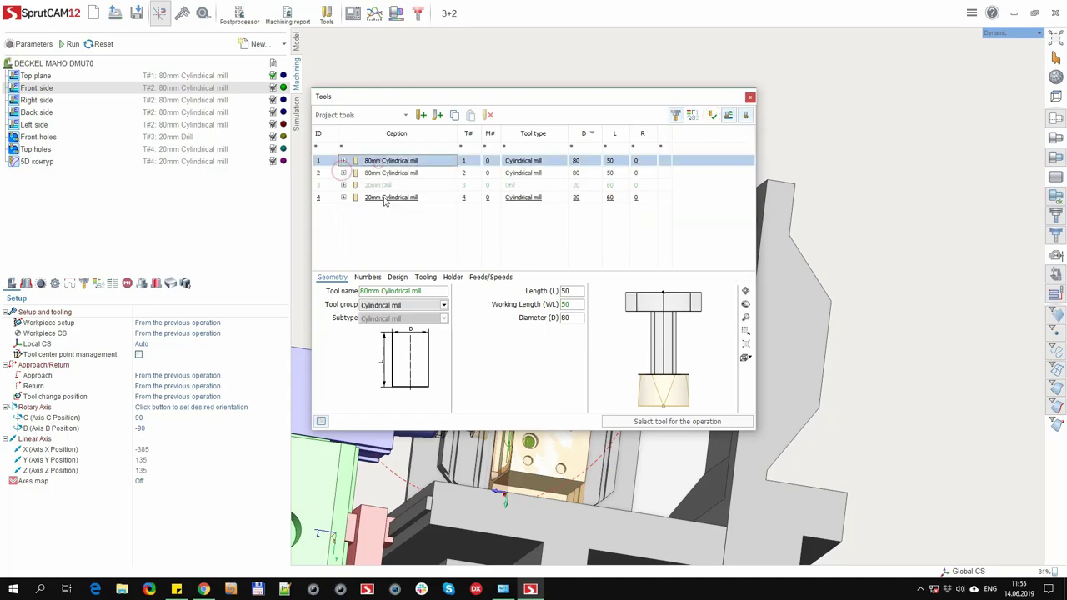
pyautogui.click(385, 198)
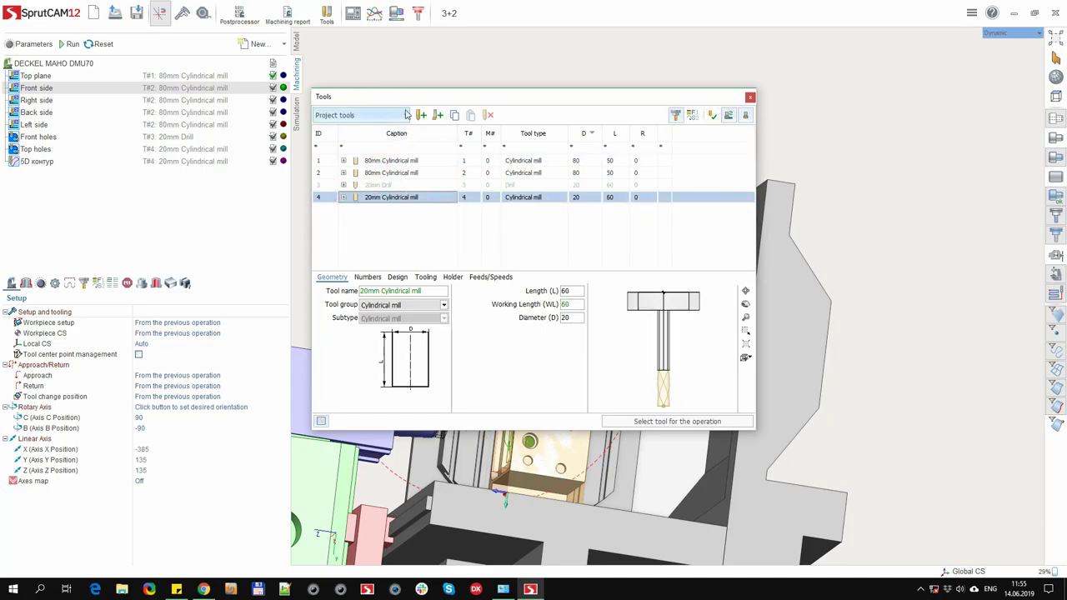
# Save the project tools to the tool list file 3+2.tom and close the tool manager
pyautogui.click(390, 115)
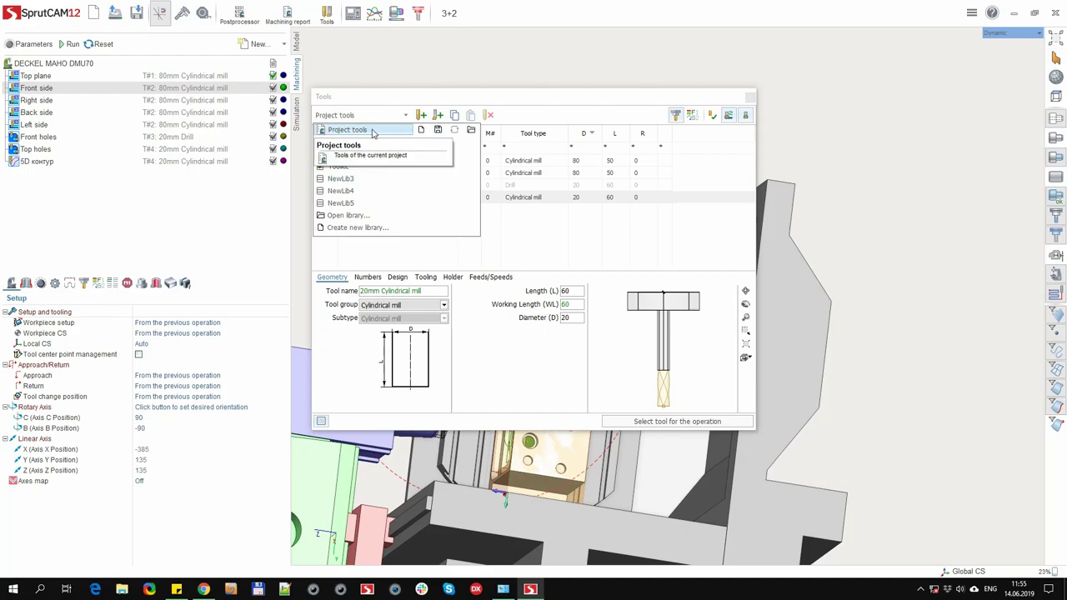
pyautogui.click(439, 131)
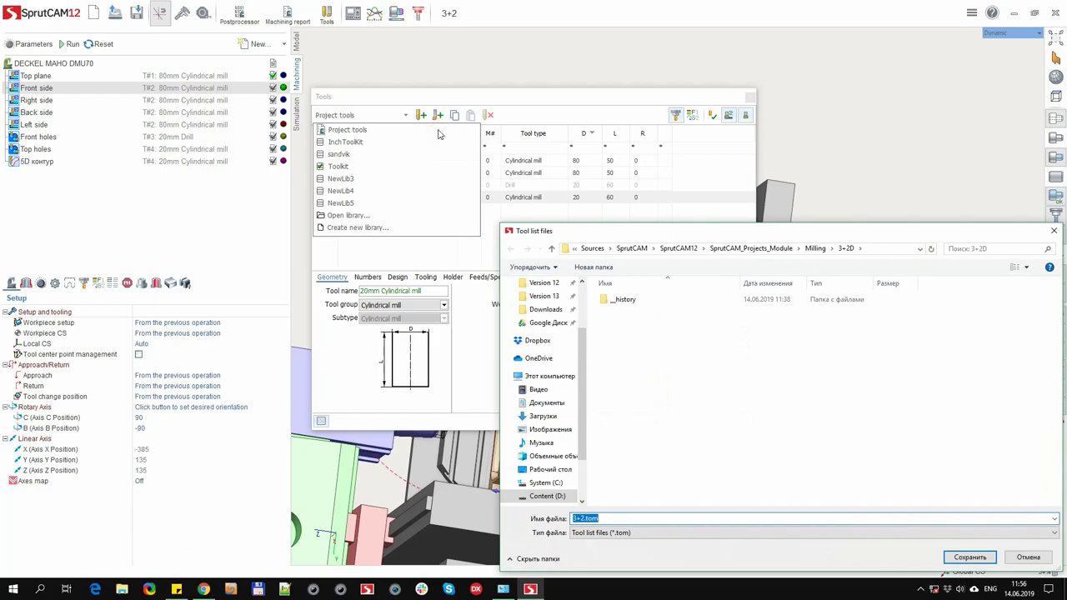
pyautogui.click(970, 557)
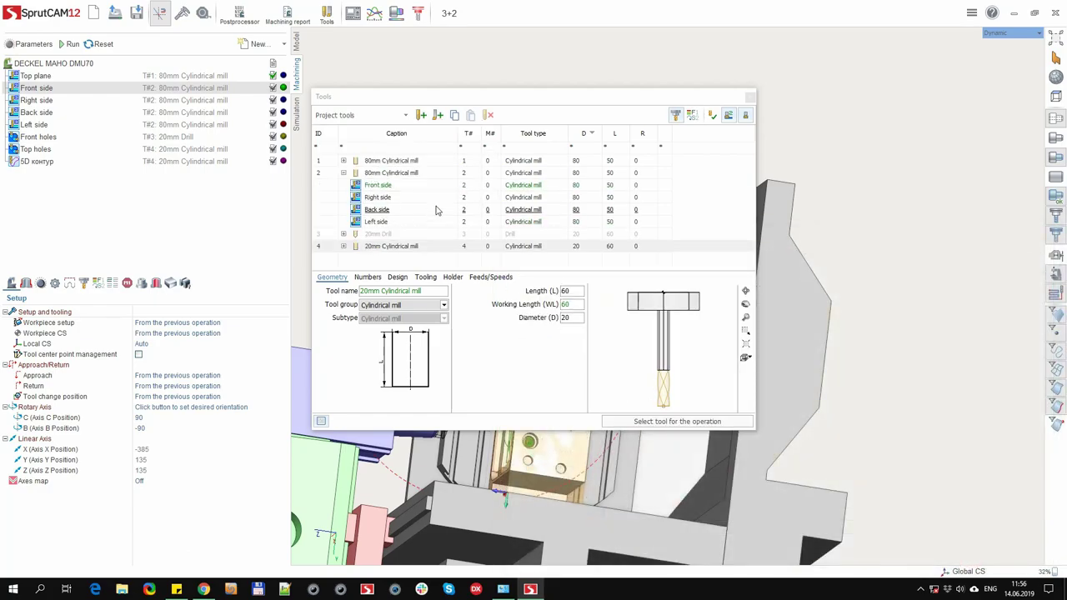
pyautogui.click(750, 97)
# Start a new project without saving changes to 3+2 and open its project tools
pyautogui.click(94, 12)
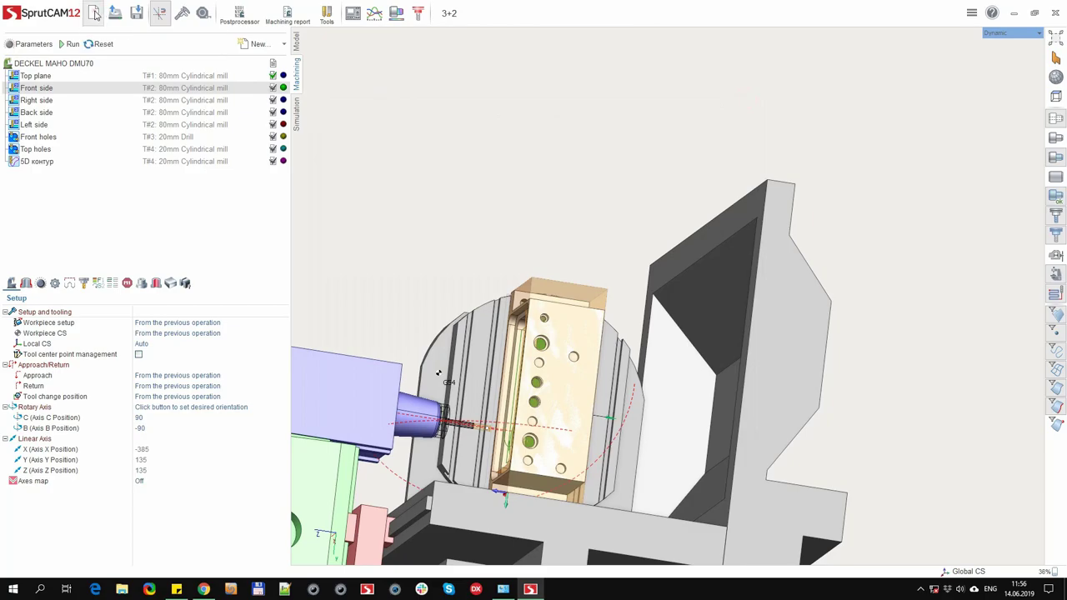
pyautogui.click(565, 309)
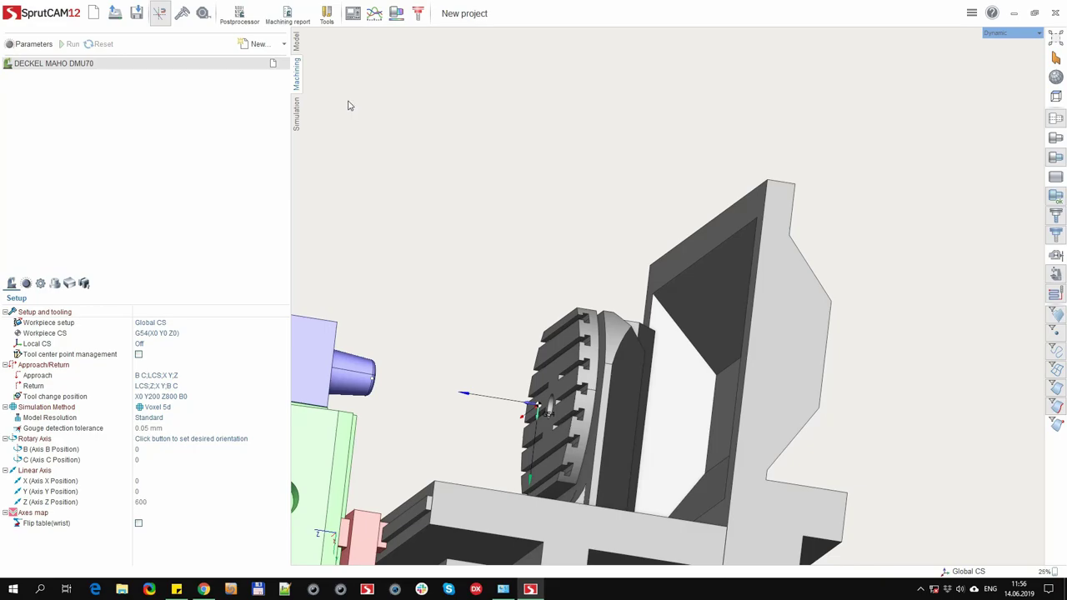
pyautogui.click(327, 12)
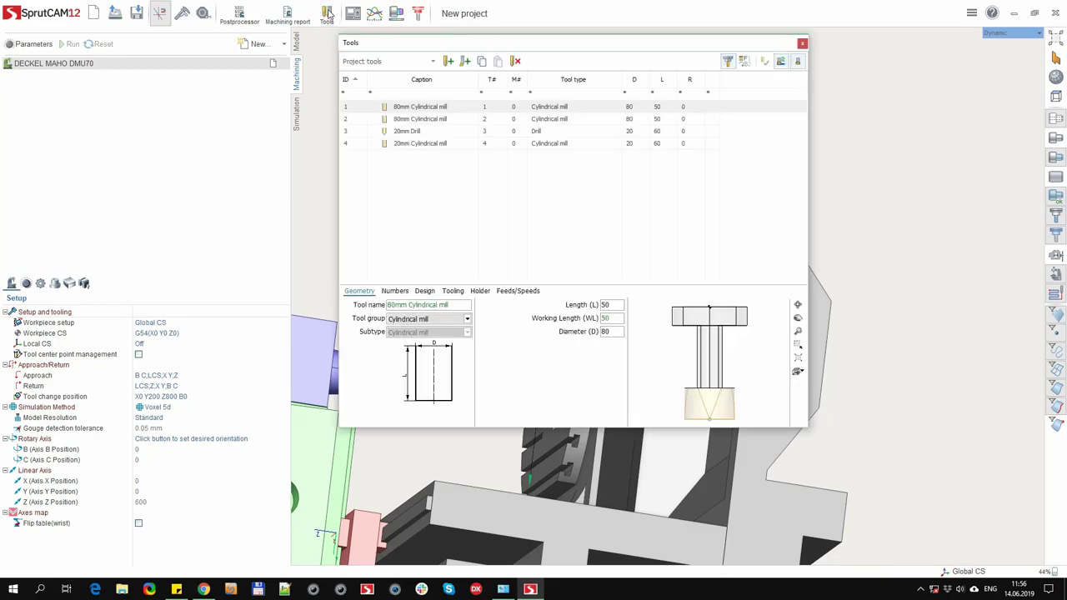
# Look through the geometry of the four project tools, including both 80mm Cylindrical mills, the 20mm Drill and the 20mm Cylindrical mill
pyautogui.click(421, 119)
pyautogui.click(420, 132)
pyautogui.click(421, 143)
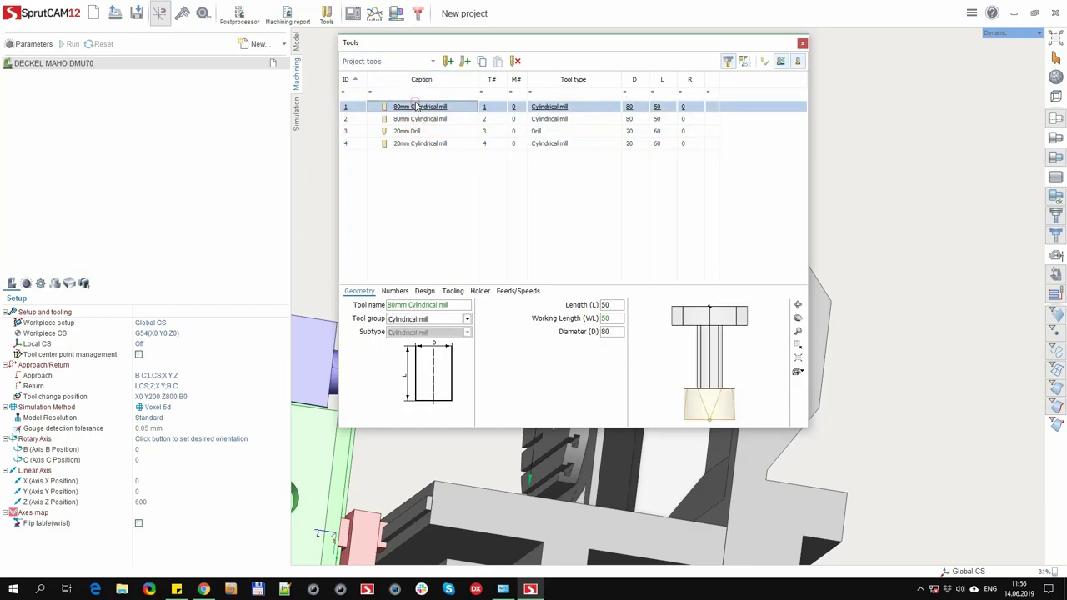
pyautogui.click(412, 143)
pyautogui.press('Up')
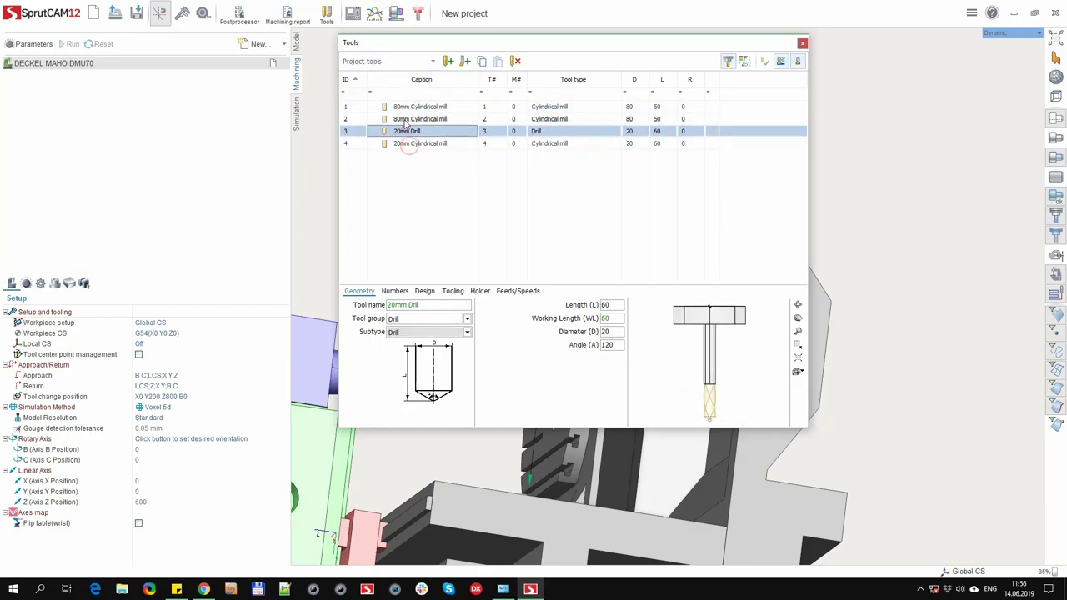
pyautogui.press('Up')
pyautogui.press('Up')
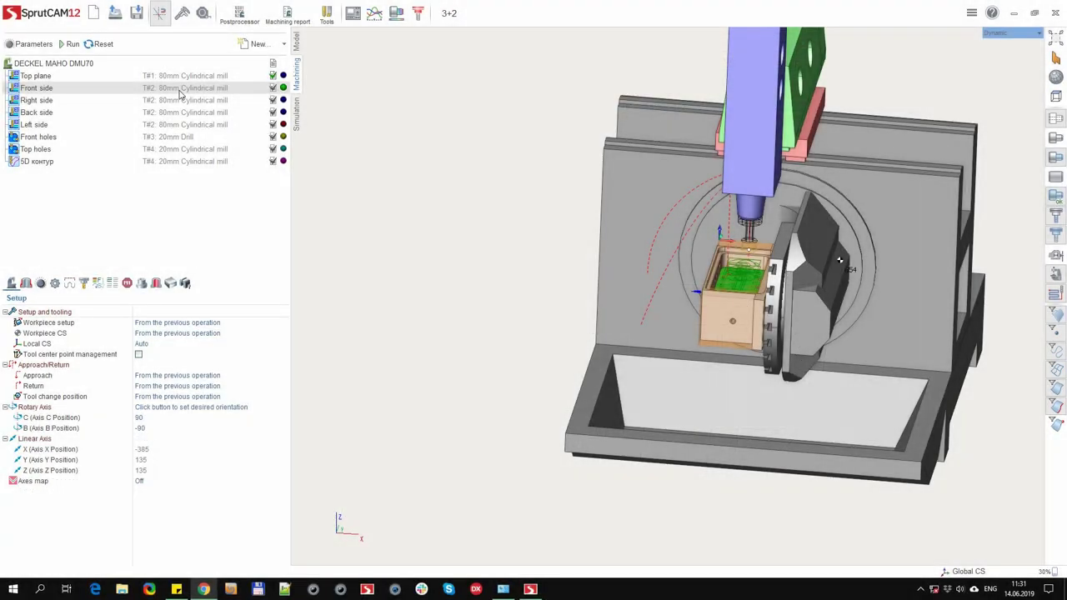
# View the tools of the 3+2 project in the general tool manager and in the Front side operation's parameters, closing both
pyautogui.click(327, 16)
pyautogui.click(805, 42)
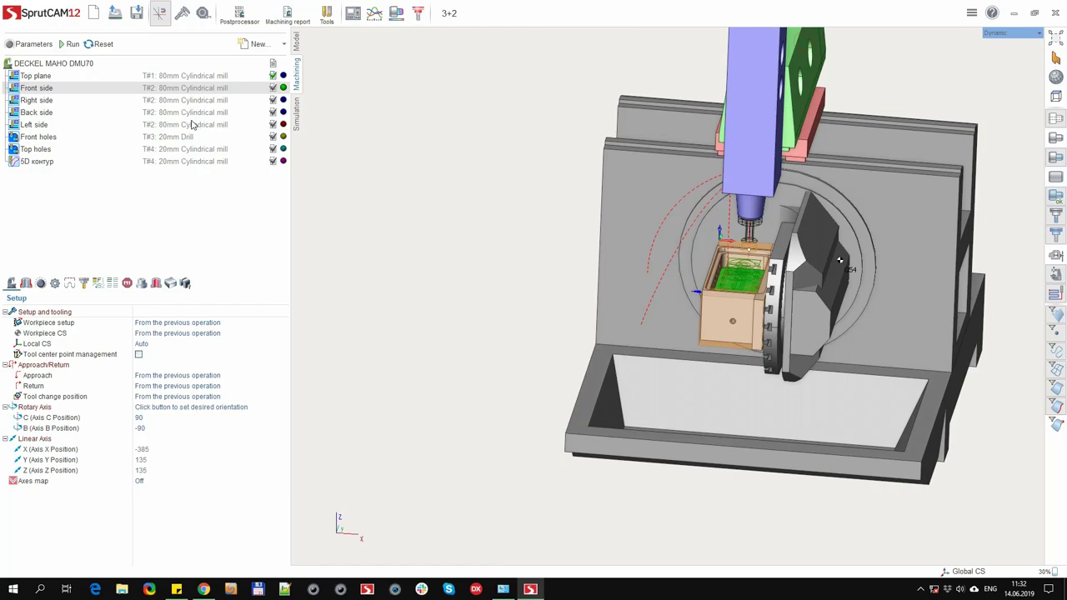
pyautogui.doubleClick(38, 89)
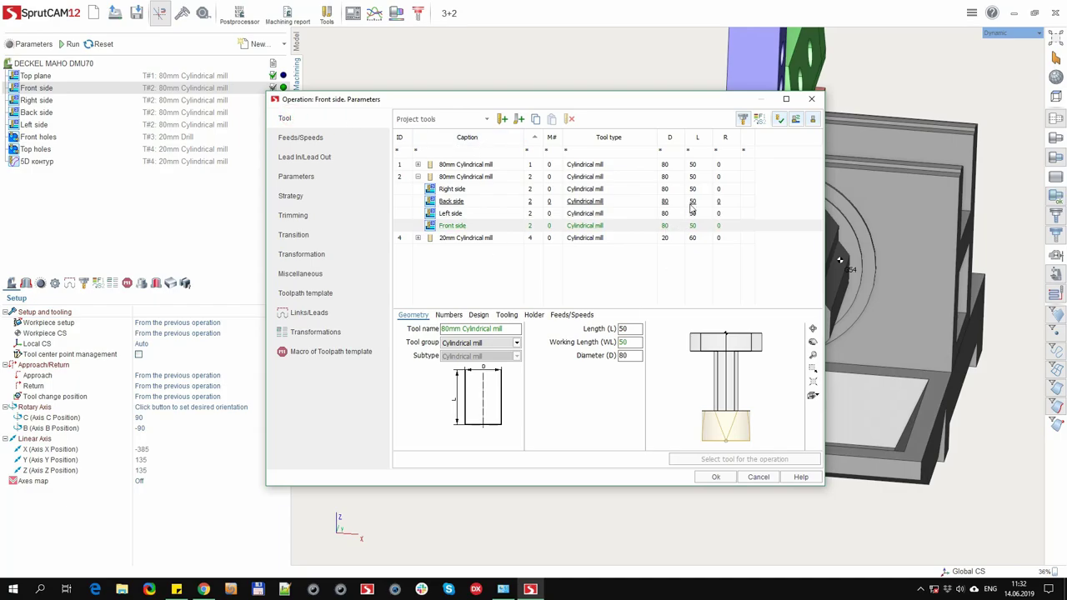
pyautogui.click(813, 100)
# Open the Front side operation's tool manager and examine the project tools, the list of available libraries and the tool details area
pyautogui.doubleClick(169, 87)
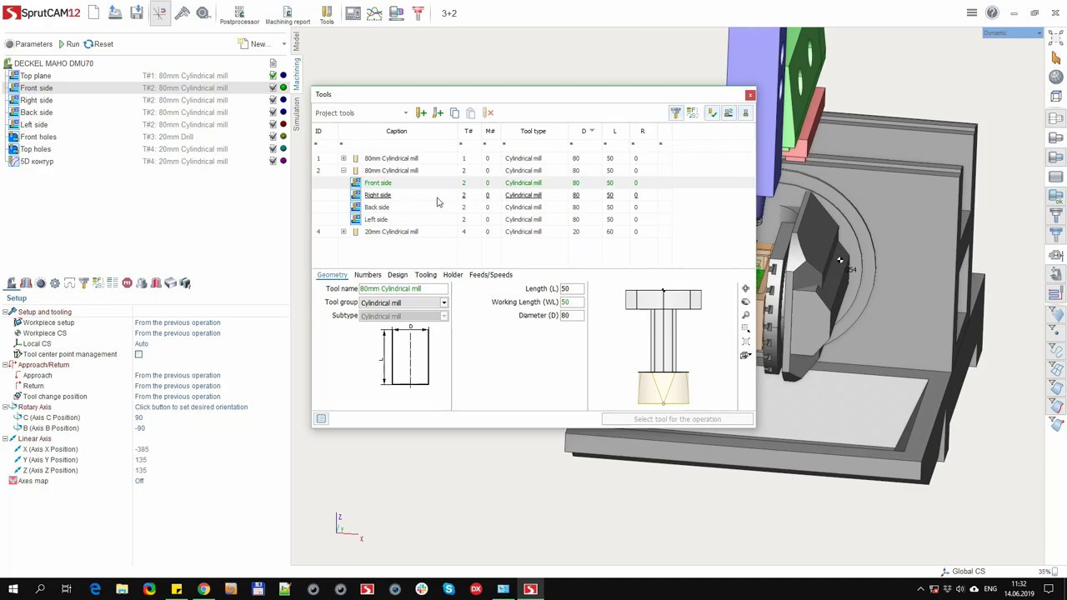
pyautogui.click(406, 161)
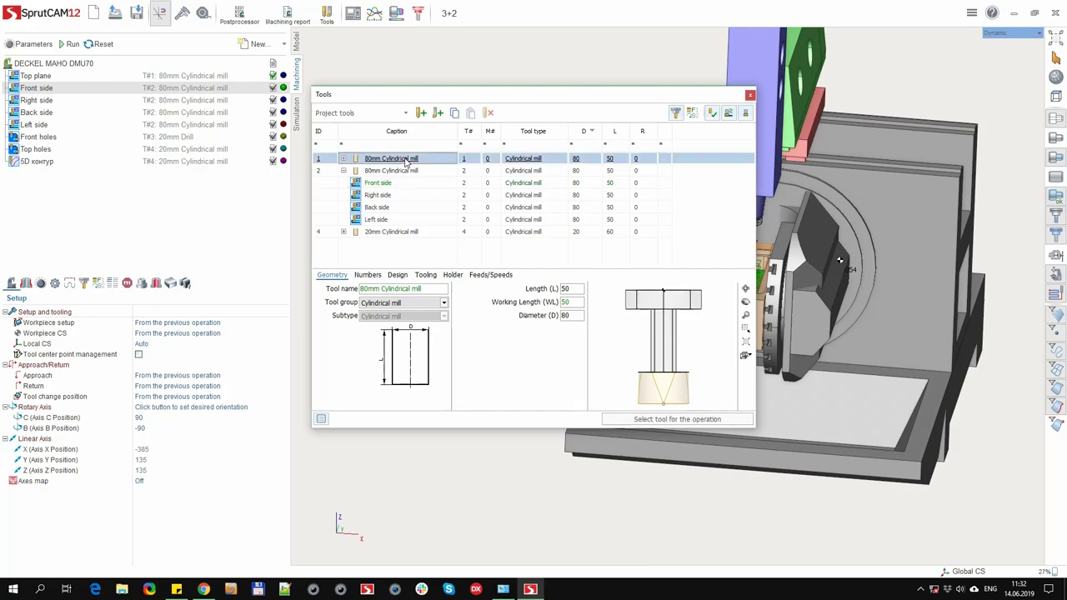
pyautogui.click(373, 117)
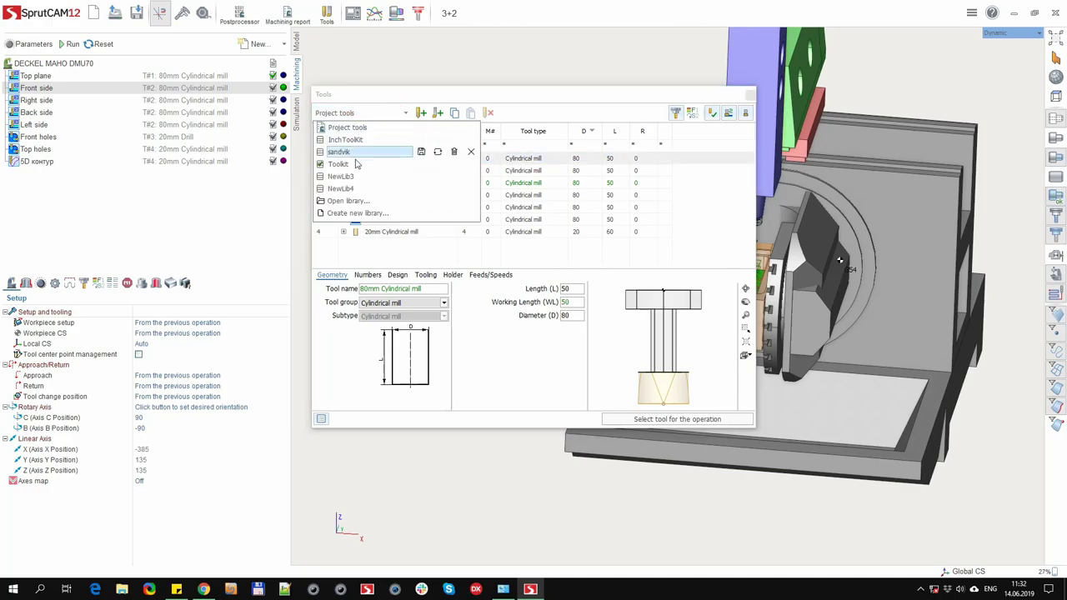
pyautogui.click(350, 128)
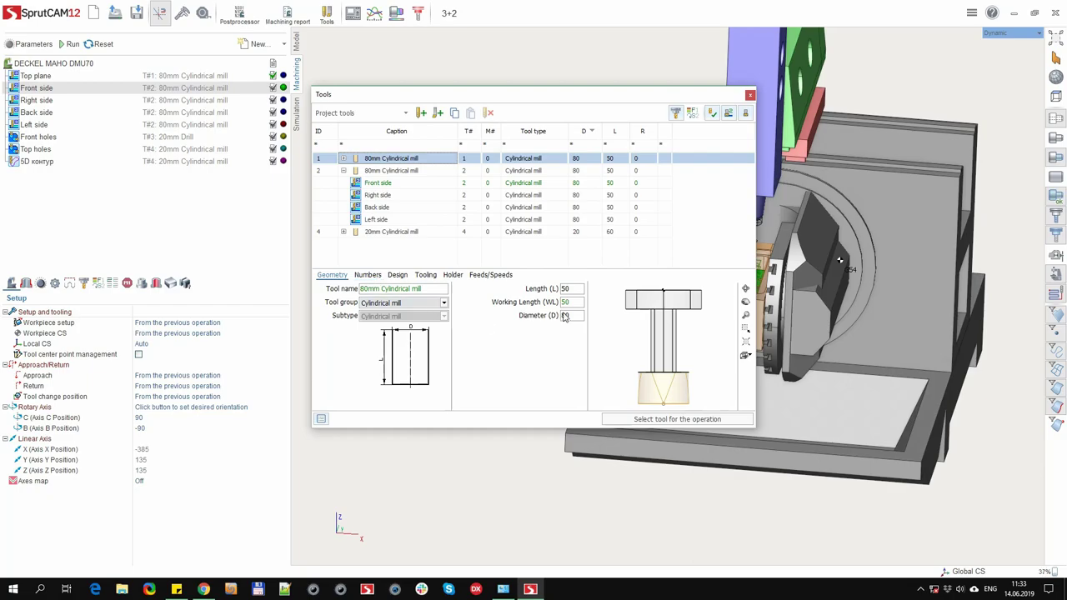
pyautogui.click(322, 420)
pyautogui.click(322, 420)
# Add a new OD cutting turning tool to the project tools
pyautogui.click(438, 113)
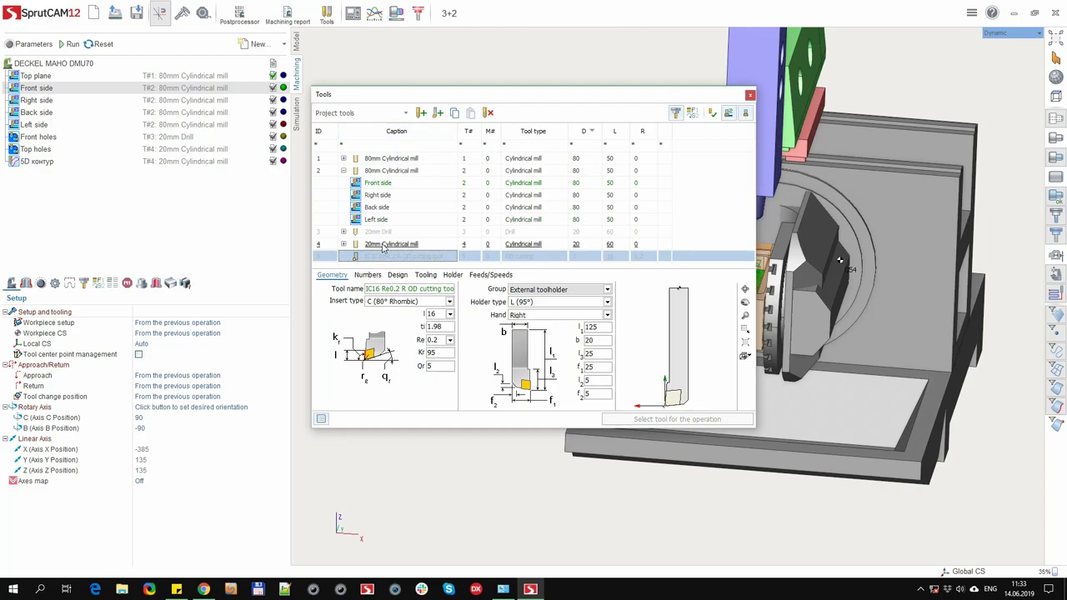
# Examine the geometry of the new OD cutting tool and of the 80mm Cylindrical mill used by the Front side operation
pyautogui.click(384, 245)
pyautogui.click(383, 256)
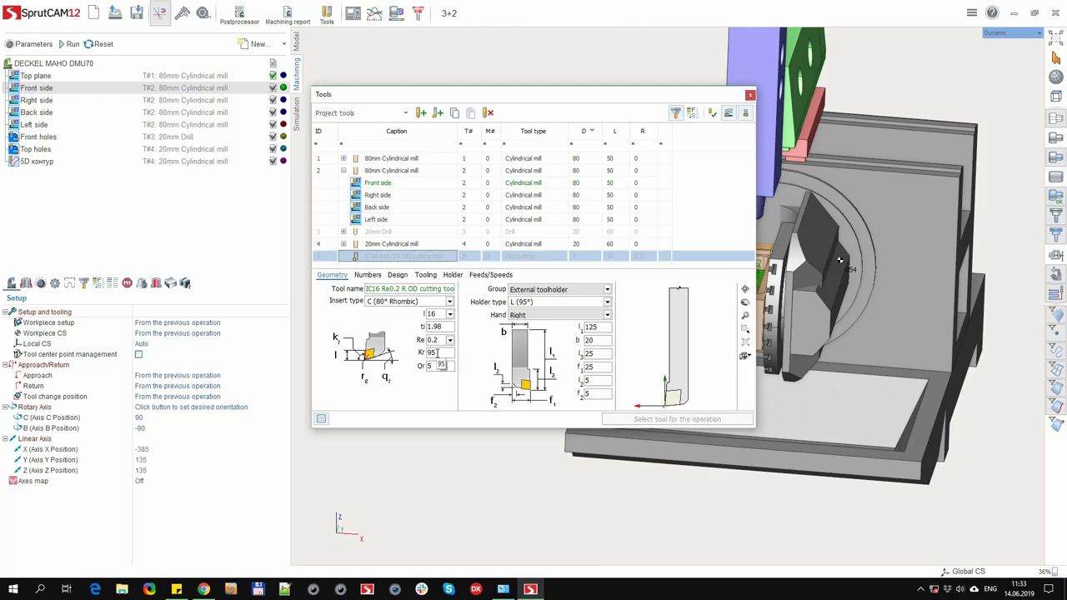
pyautogui.click(384, 187)
pyautogui.click(36, 93)
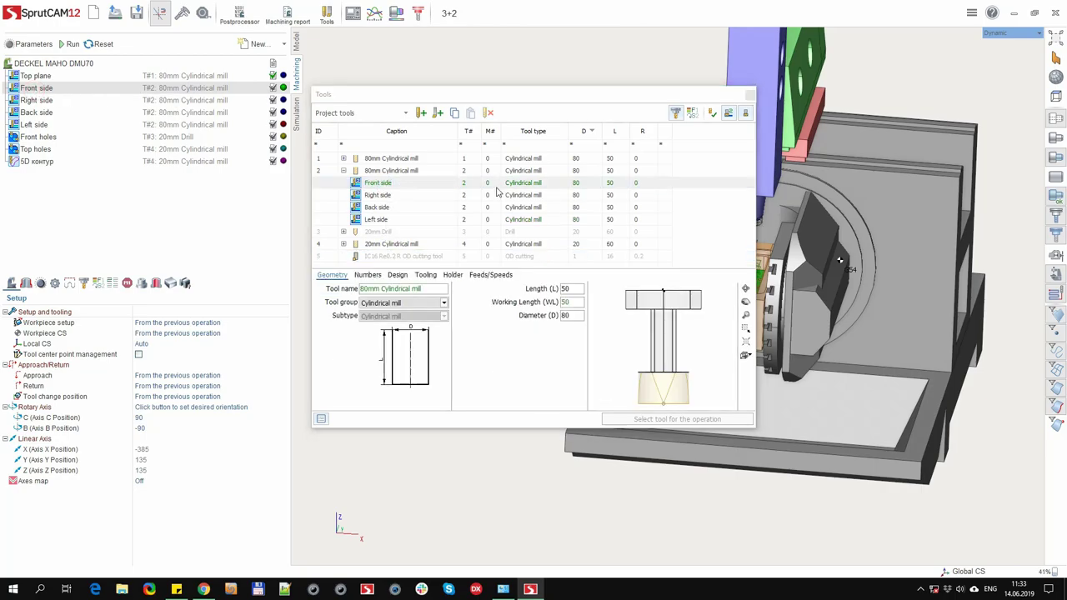
# Look through the Front, Right, Back and Left side operations listed under the second 80mm Cylindrical mill
pyautogui.click(377, 196)
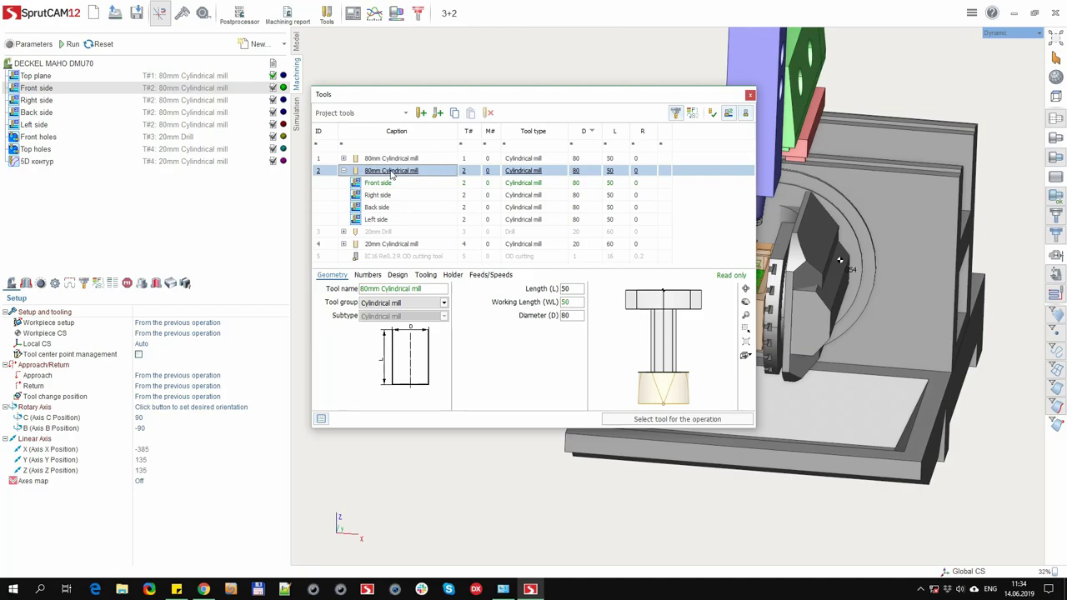
pyautogui.click(399, 112)
pyautogui.click(400, 100)
pyautogui.click(380, 195)
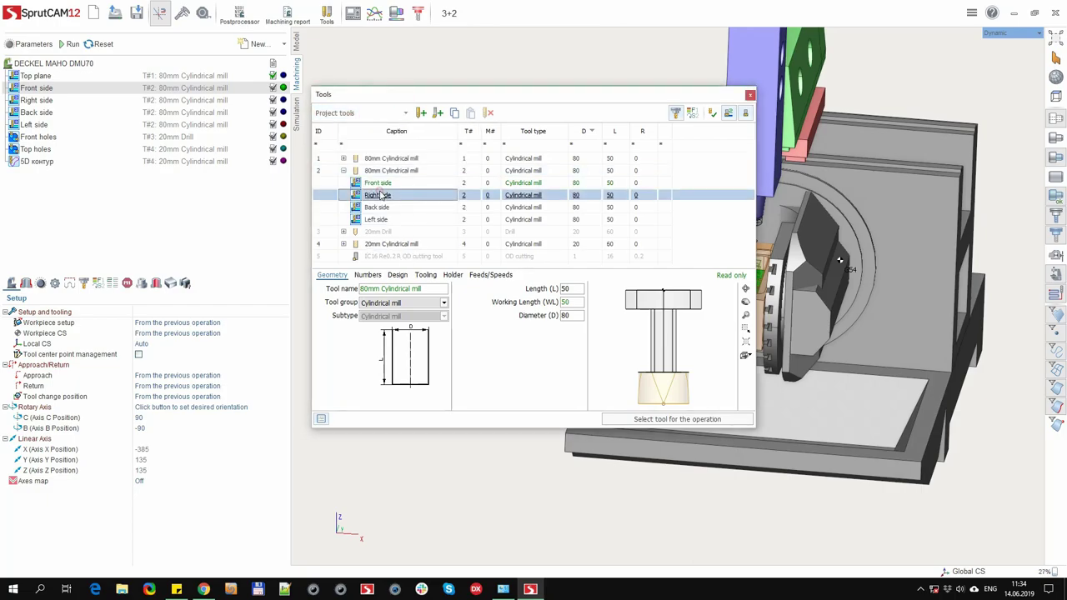
pyautogui.press('Down')
pyautogui.press('Down')
pyautogui.press('Left')
pyautogui.press('Down')
pyautogui.click(376, 220)
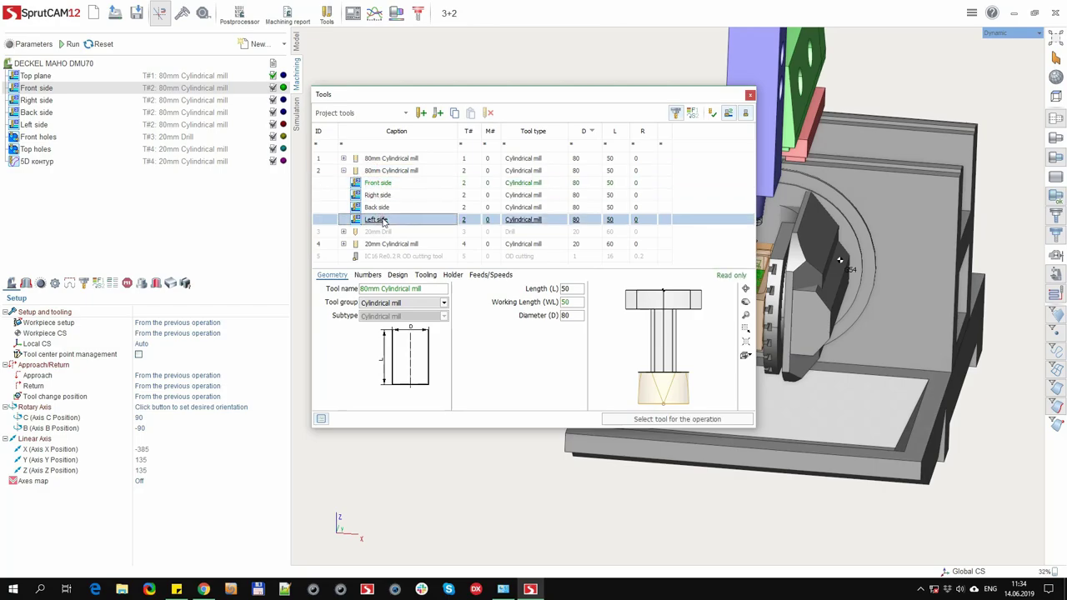
pyautogui.keyDown('shift'); pyautogui.click(377, 182); pyautogui.keyUp('shift')
pyautogui.click(345, 171)
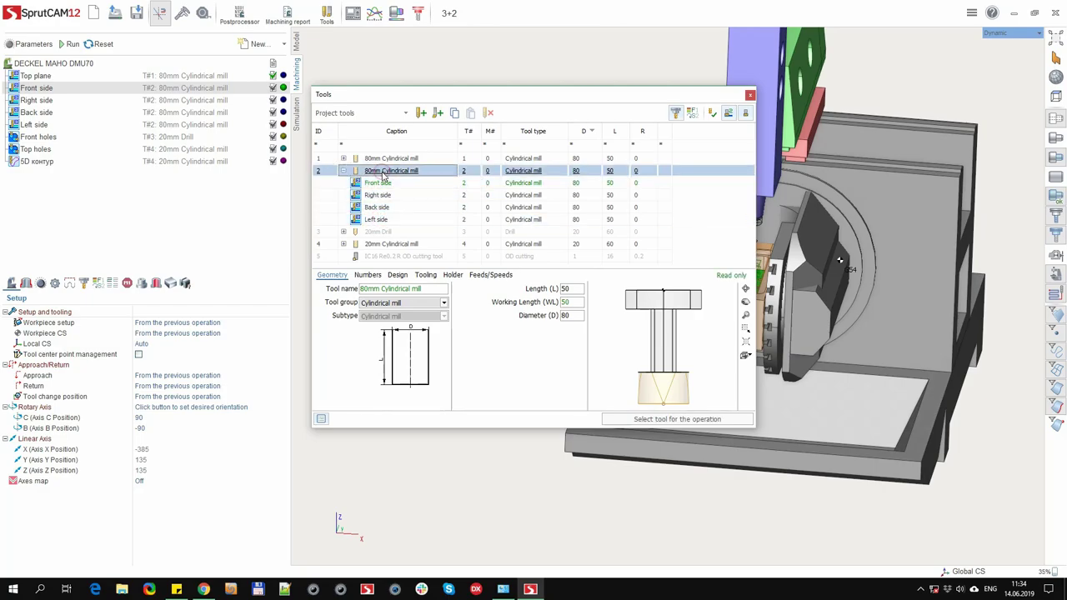
pyautogui.press('Down')
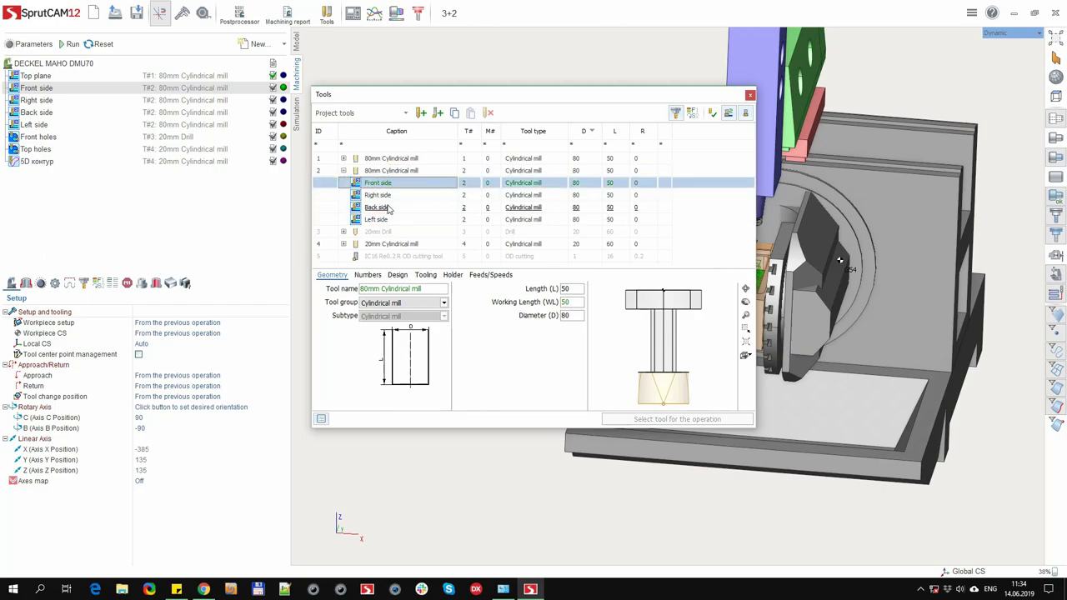
# Reassign the Front side, Right side and Back side operations to the first 80mm Cylindrical mill
pyautogui.click(343, 158)
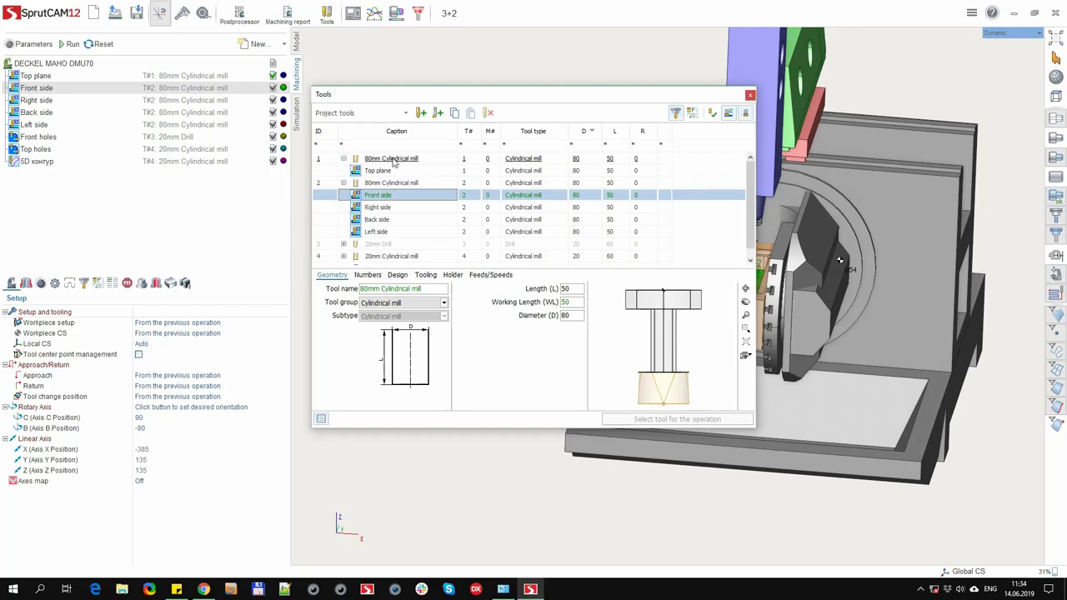
pyautogui.keyDown('shift'); pyautogui.click(379, 219); pyautogui.keyUp('shift')
pyautogui.moveTo(379, 220); pyautogui.dragTo(395, 160)
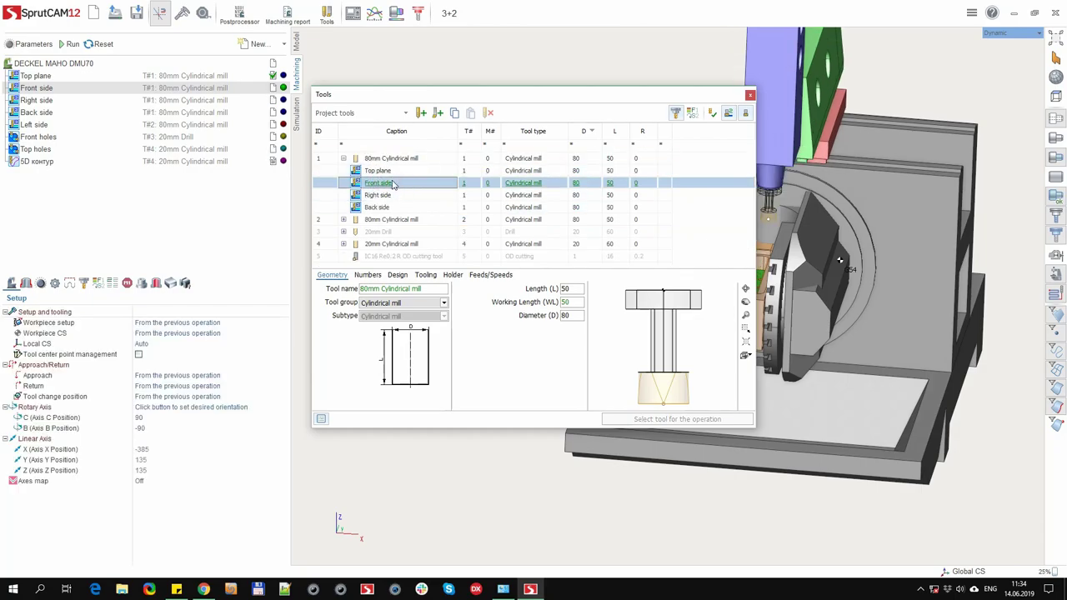
# Return the Front side, Right side and Back side operations to the second 80mm Cylindrical mill and collapse its operation list
pyautogui.keyDown('shift'); pyautogui.click(377, 207); pyautogui.keyUp('shift')
pyautogui.moveTo(377, 206); pyautogui.dragTo(384, 221)
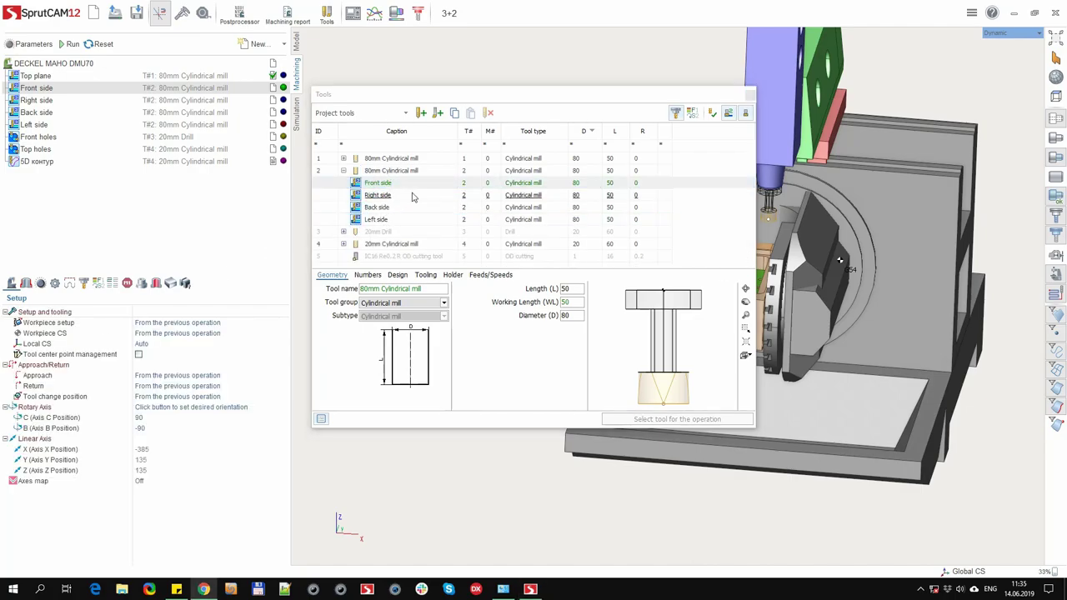
pyautogui.click(343, 170)
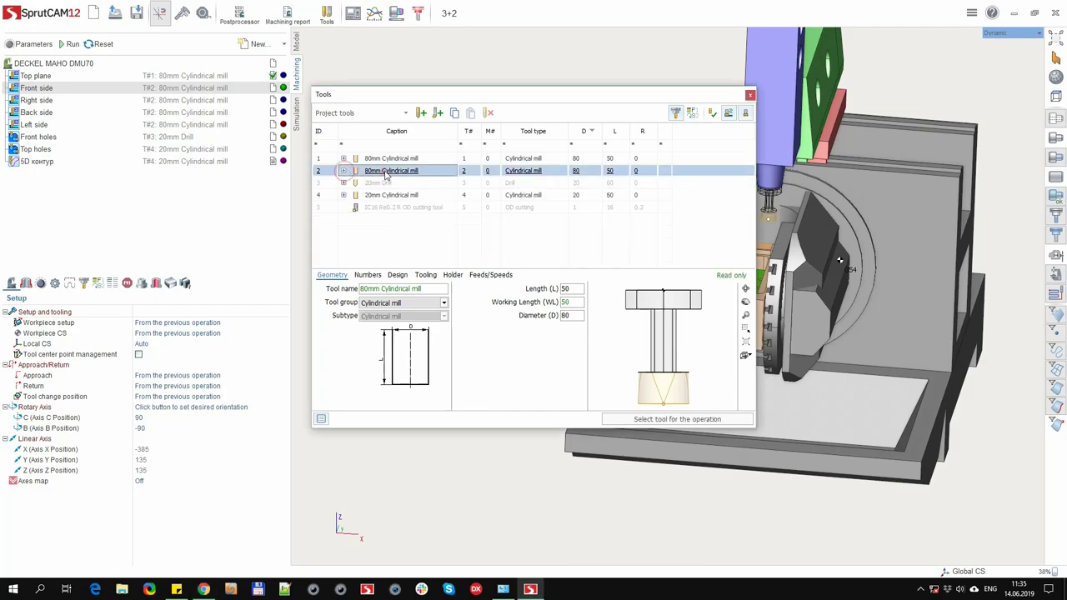
# Select the 20mm Drill and try the tool list's visibility filters, including the one showing tools used in operations
pyautogui.click(387, 183)
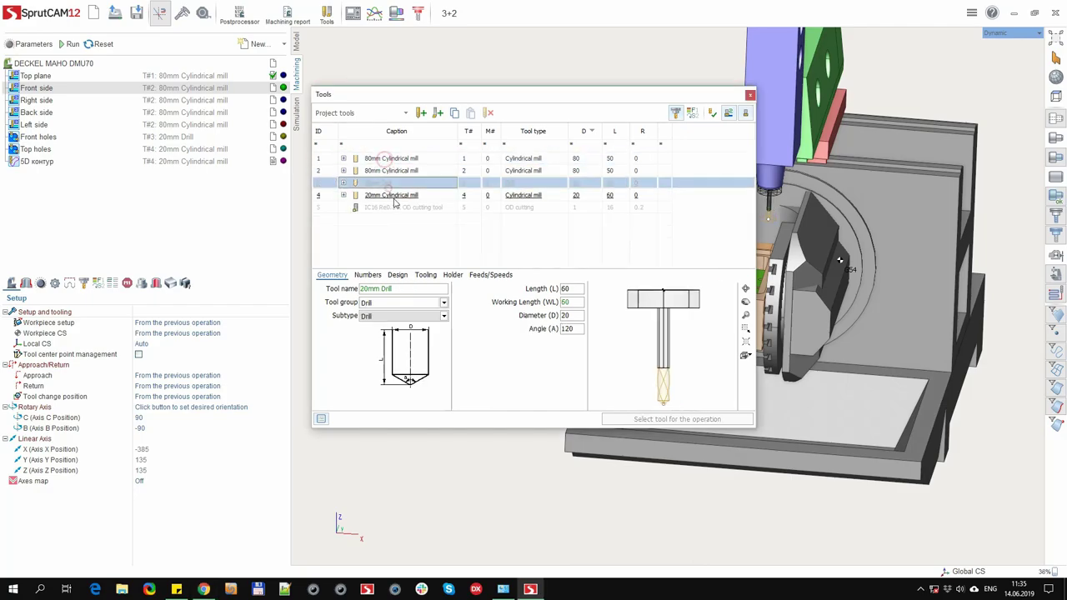
pyautogui.click(713, 115)
pyautogui.click(713, 114)
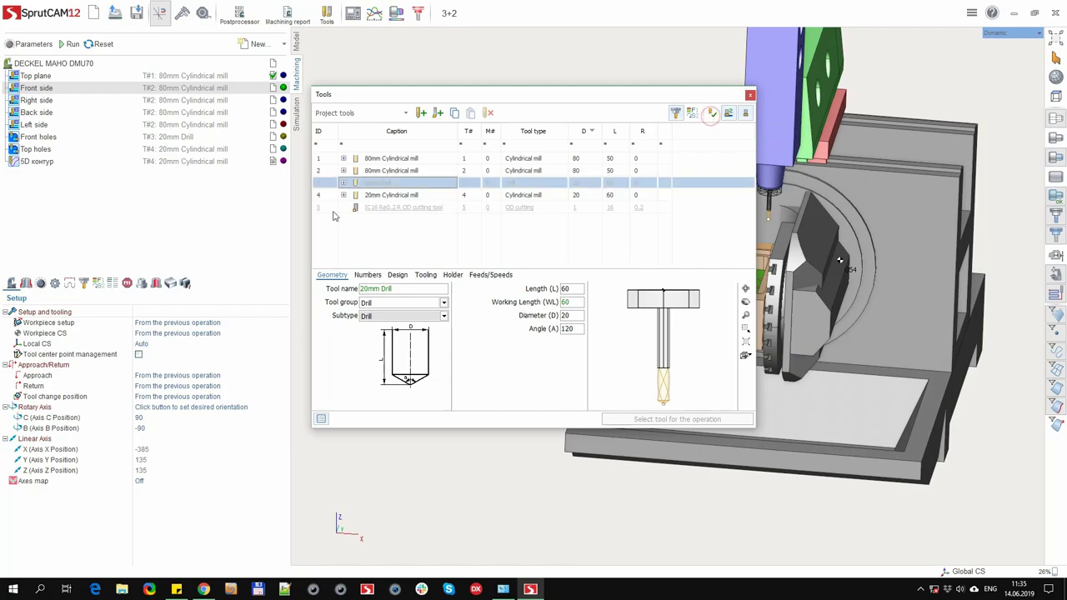
pyautogui.click(713, 114)
pyautogui.click(713, 115)
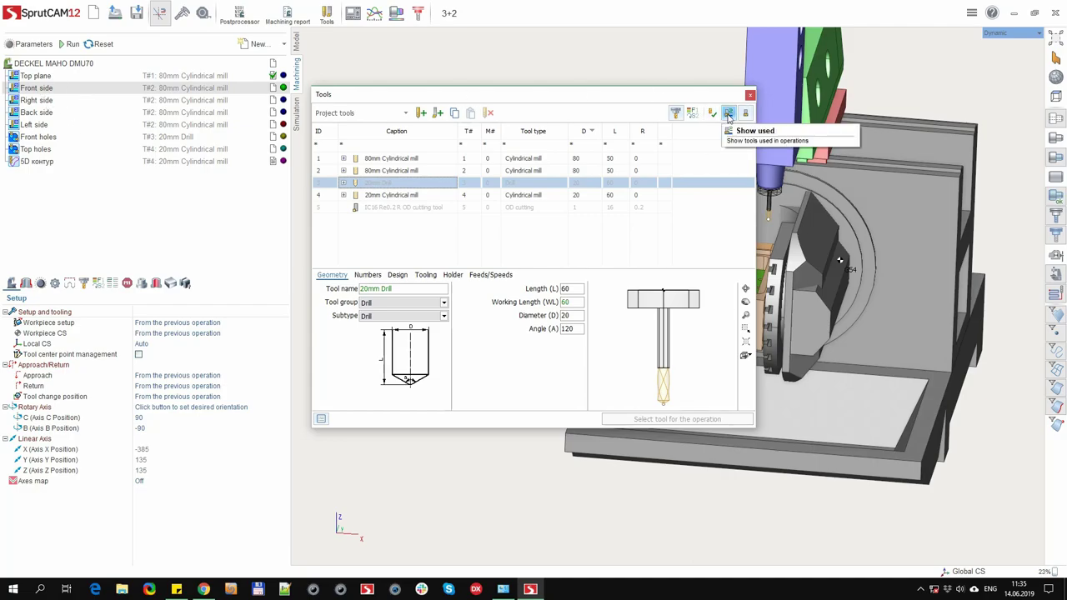
pyautogui.click(728, 113)
pyautogui.click(728, 114)
pyautogui.click(728, 114)
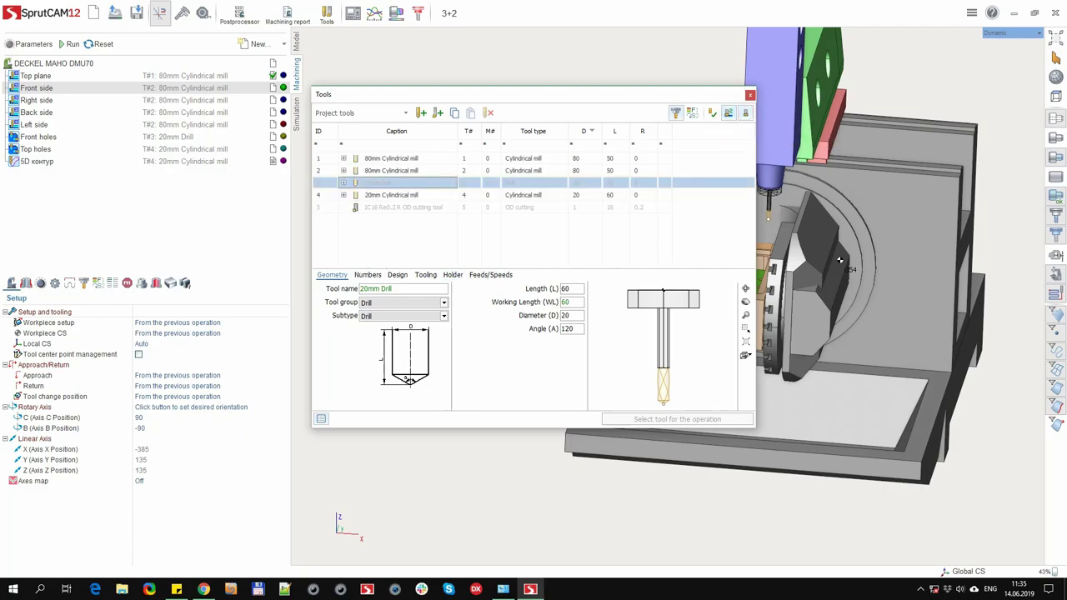
# Filter the project tools by the caption "drill" and clear the filter
pyautogui.click(408, 147)
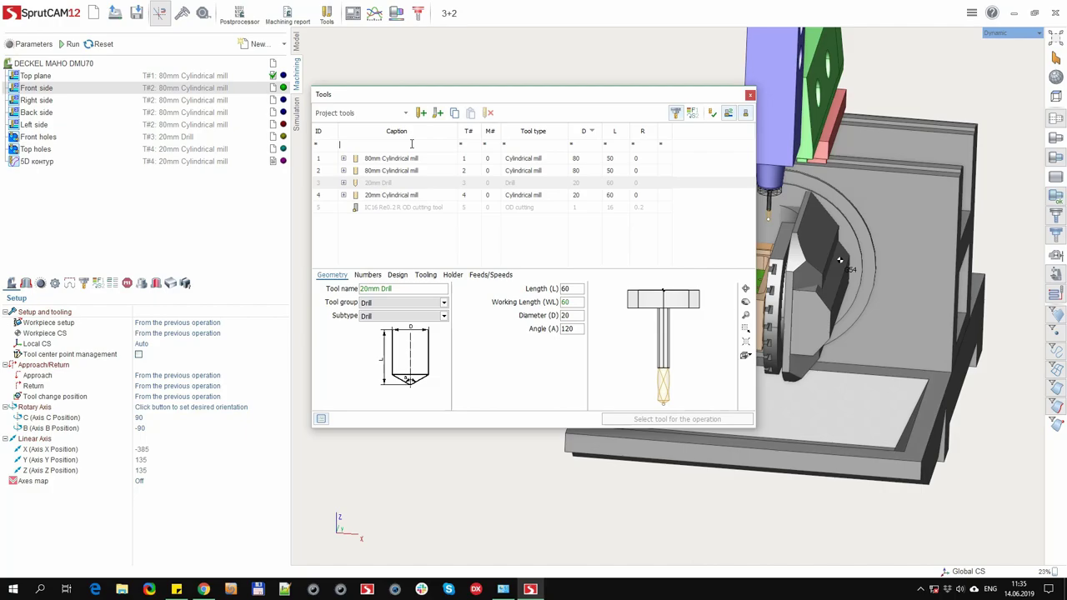
pyautogui.write('drill')
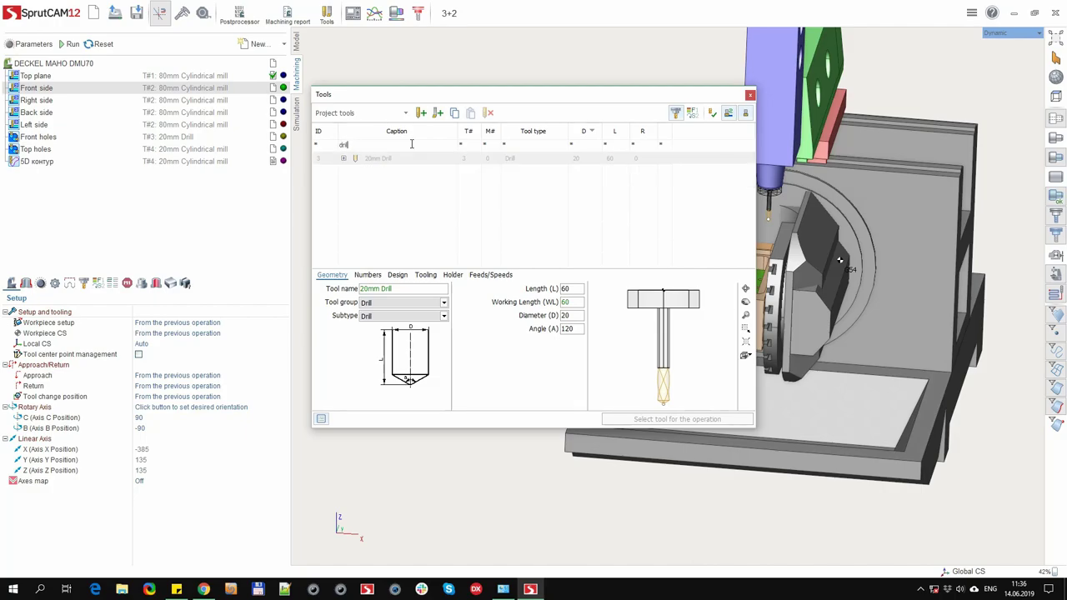
pyautogui.press('BackSpace')
pyautogui.press('BackSpace')
pyautogui.press('BackSpace')
pyautogui.press('BackSpace')
pyautogui.press('BackSpace')
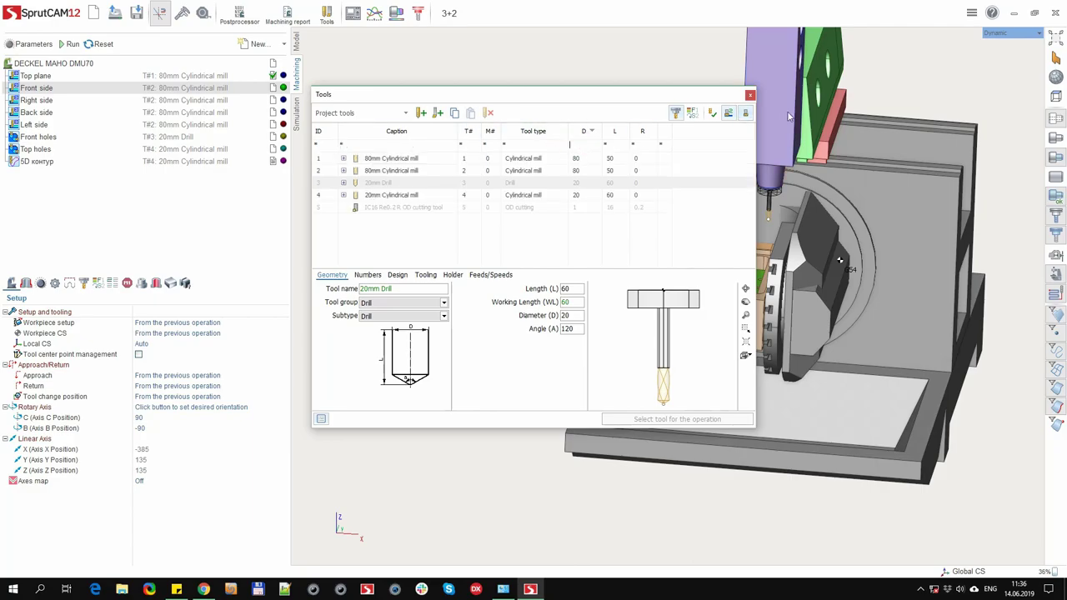
# Filter the project tools by diameter >40 and clear the filter
pyautogui.write('>40')
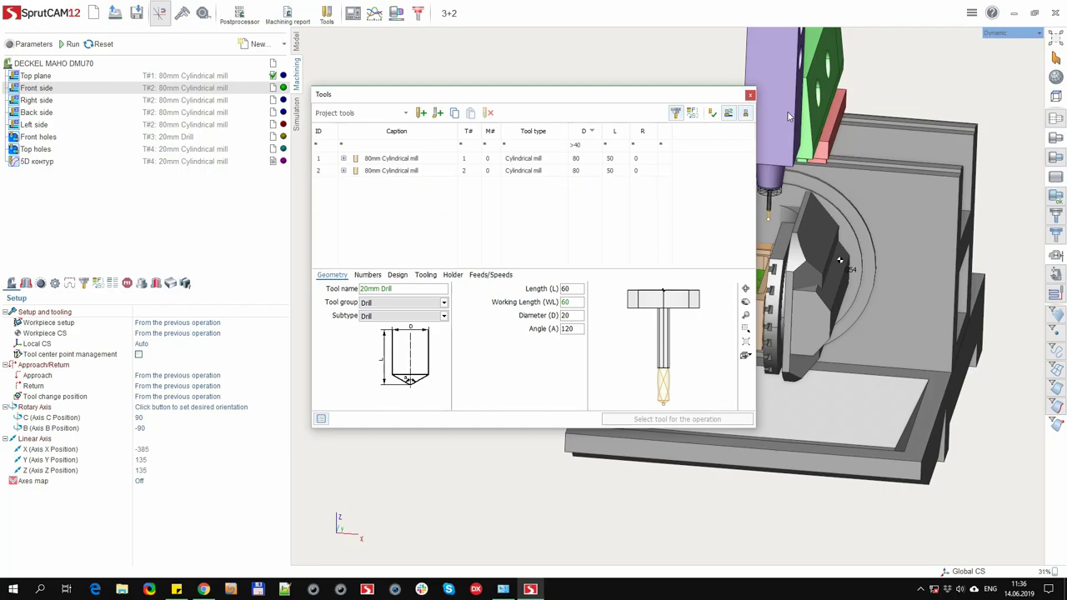
pyautogui.press('BackSpace')
pyautogui.press('BackSpace')
pyautogui.press('BackSpace')
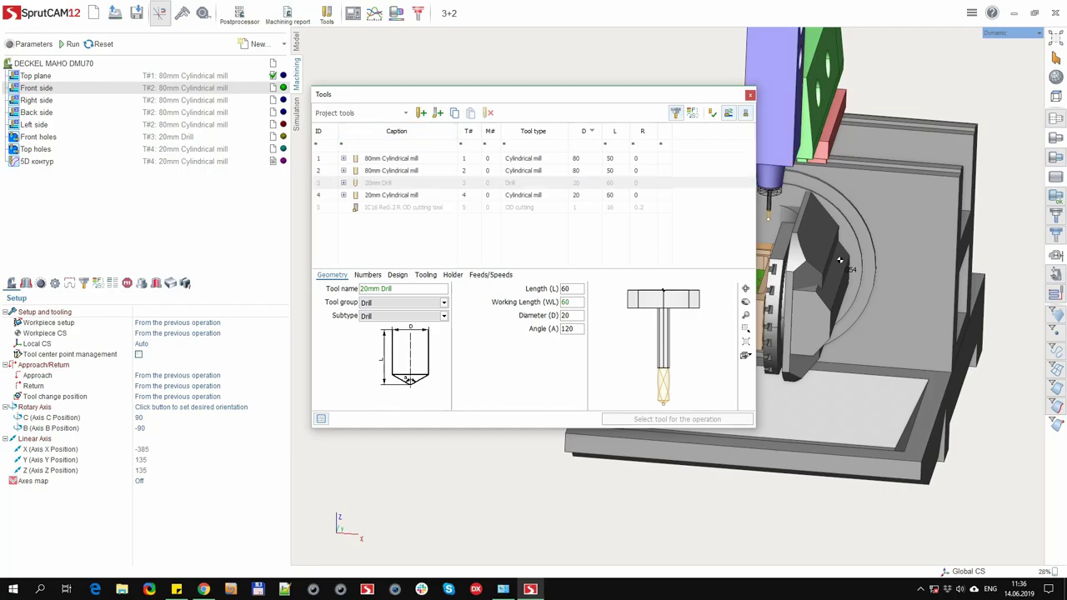
# Select the second 80mm Cylindrical mill and display the feed, spindle speed, direction and coolant columns in the tool list
pyautogui.click(400, 173)
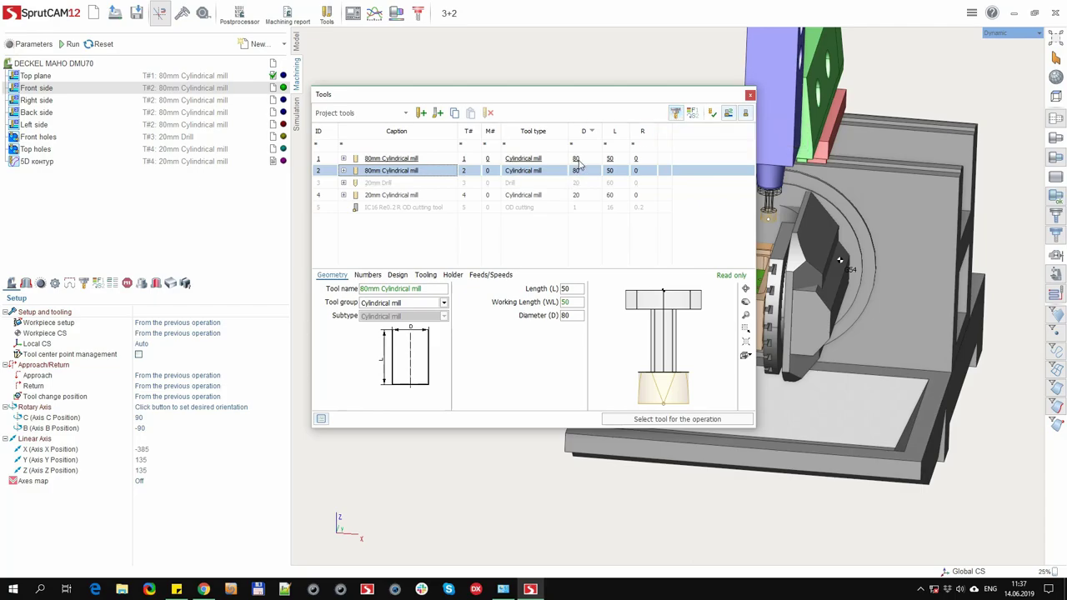
pyautogui.click(692, 114)
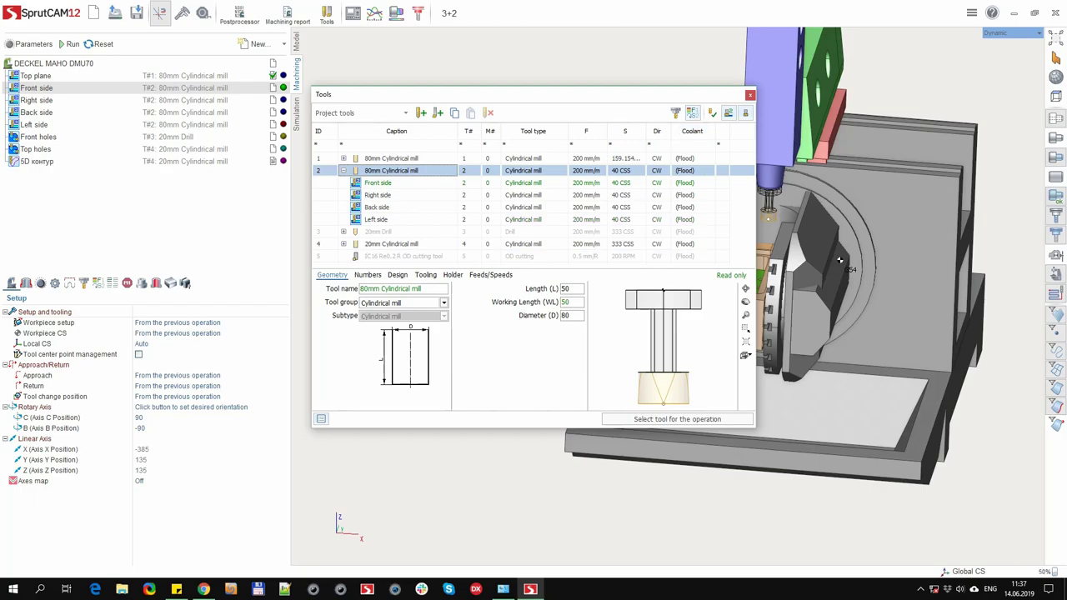
# Examine the project tools' saving option and the library list, and open the new library file dialog, cancelling it
pyautogui.click(406, 113)
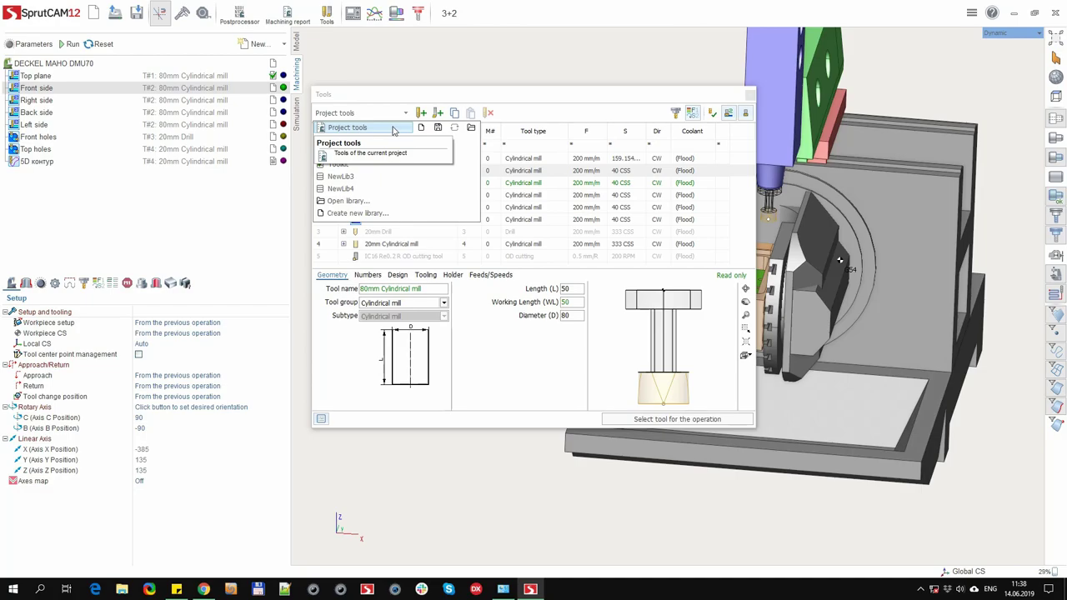
pyautogui.click(439, 129)
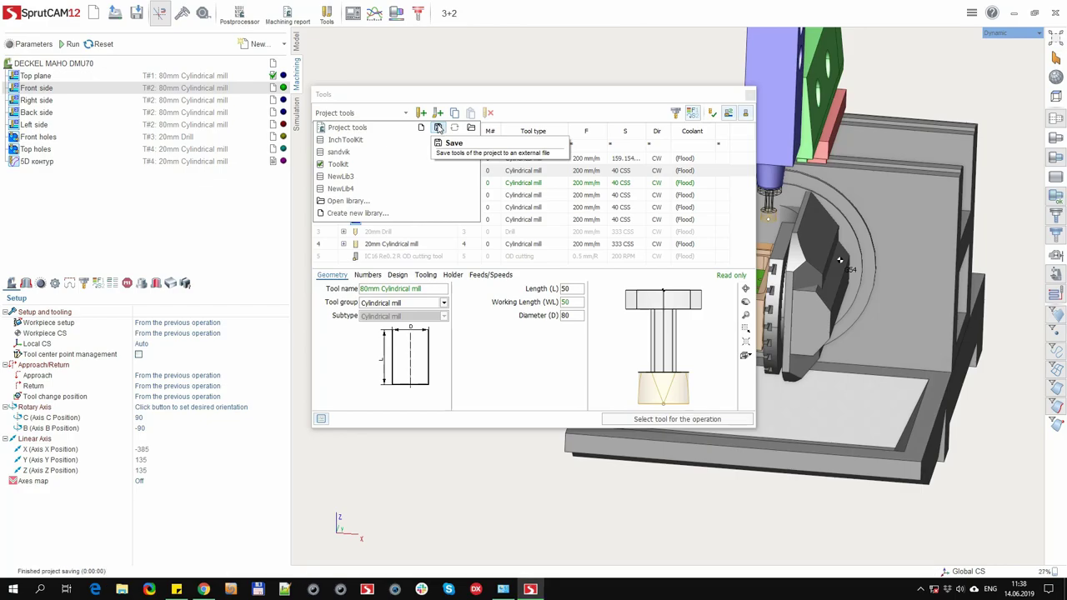
pyautogui.moveTo(339, 167)
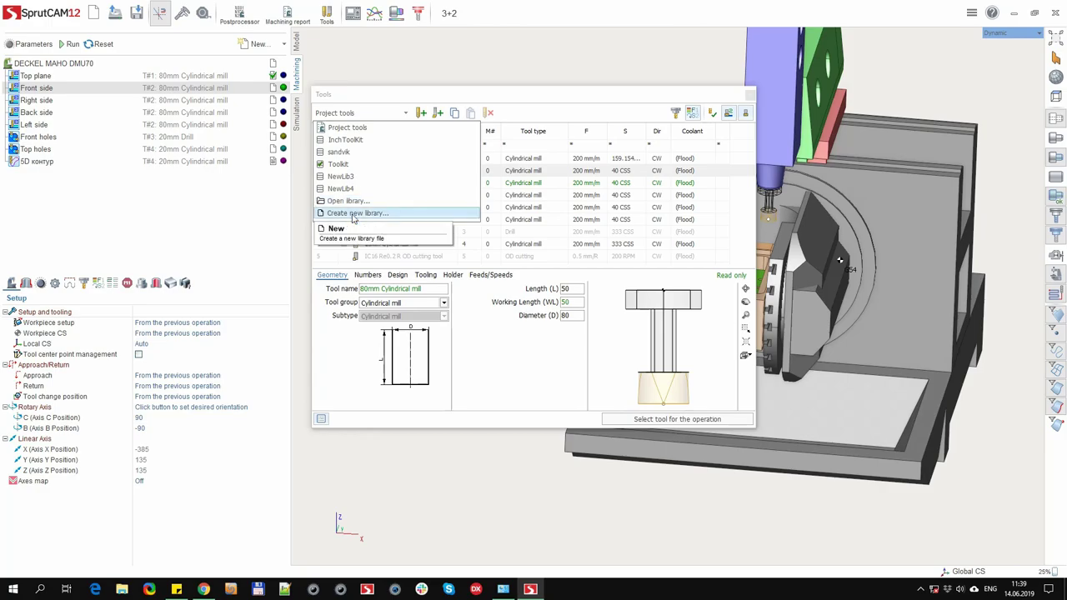
pyautogui.click(353, 215)
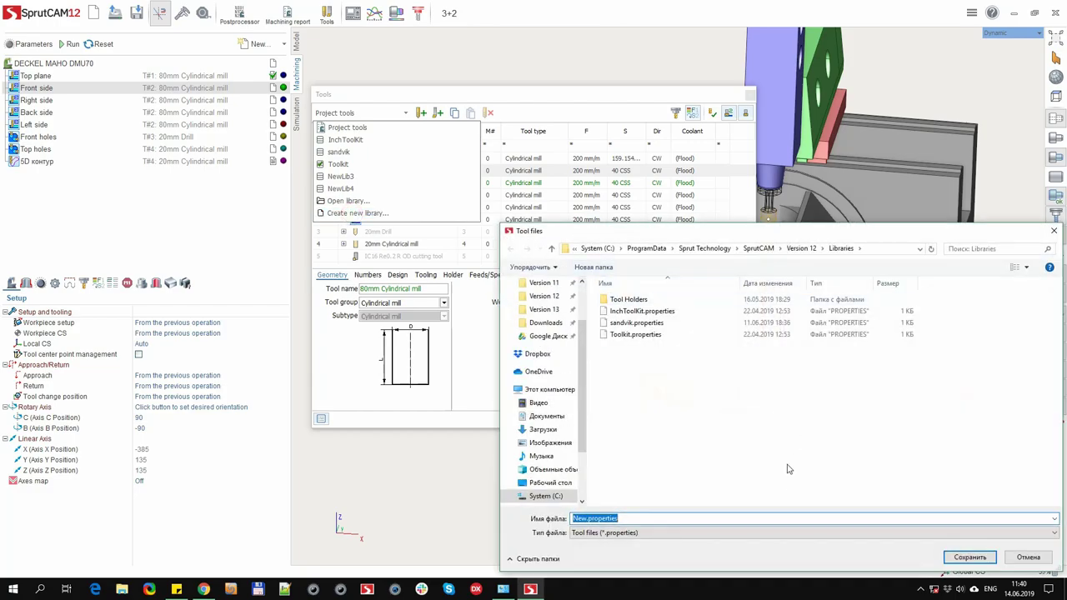
pyautogui.click(1026, 558)
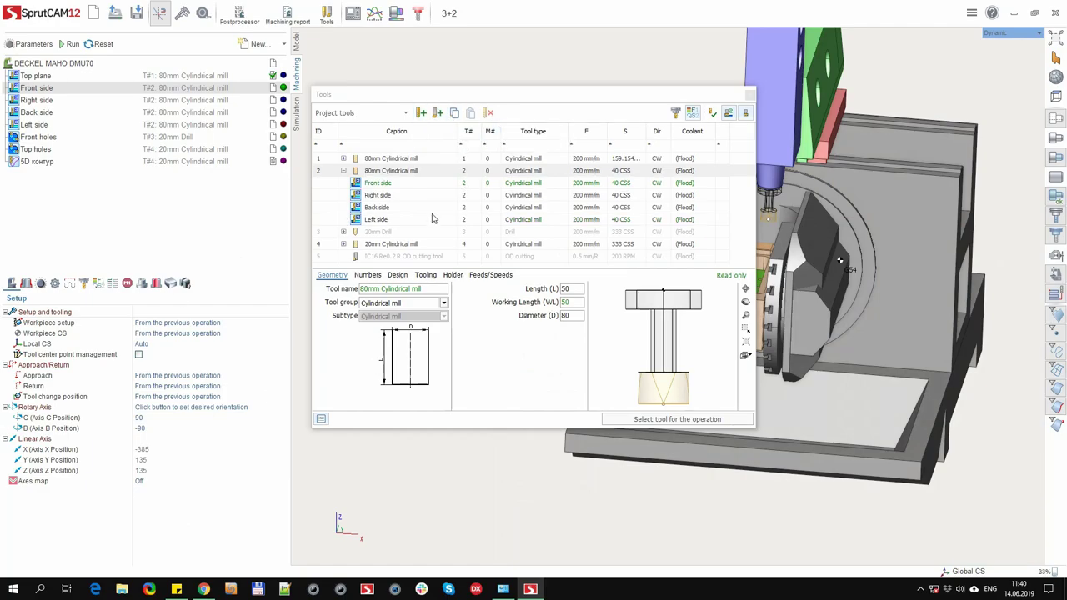
# Add a new 10mm Cylindrical mill and another OD cutting turning tool to the project tools
pyautogui.click(422, 114)
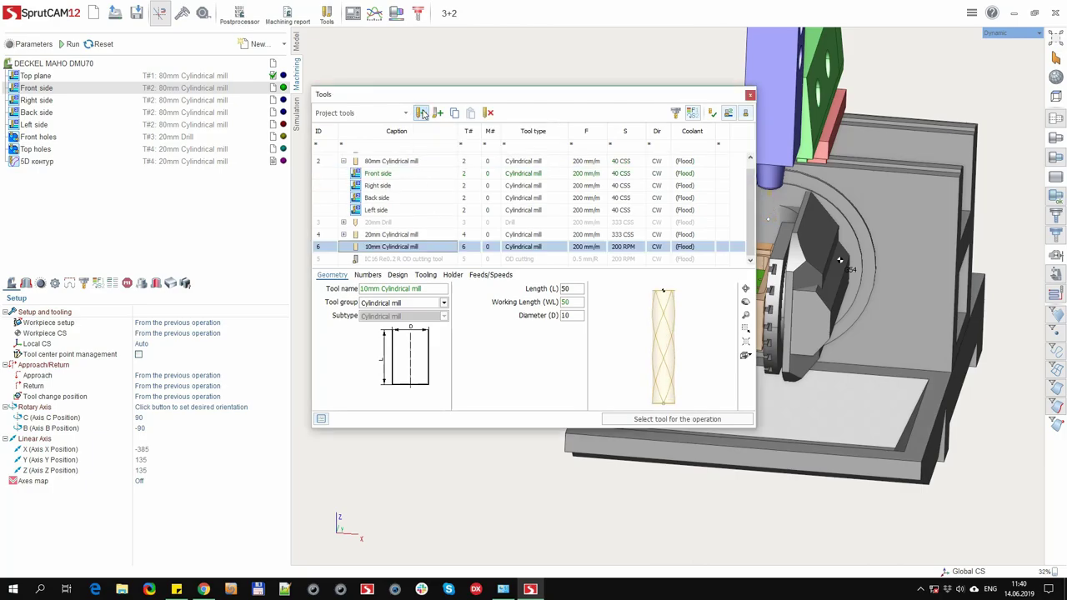
pyautogui.click(438, 113)
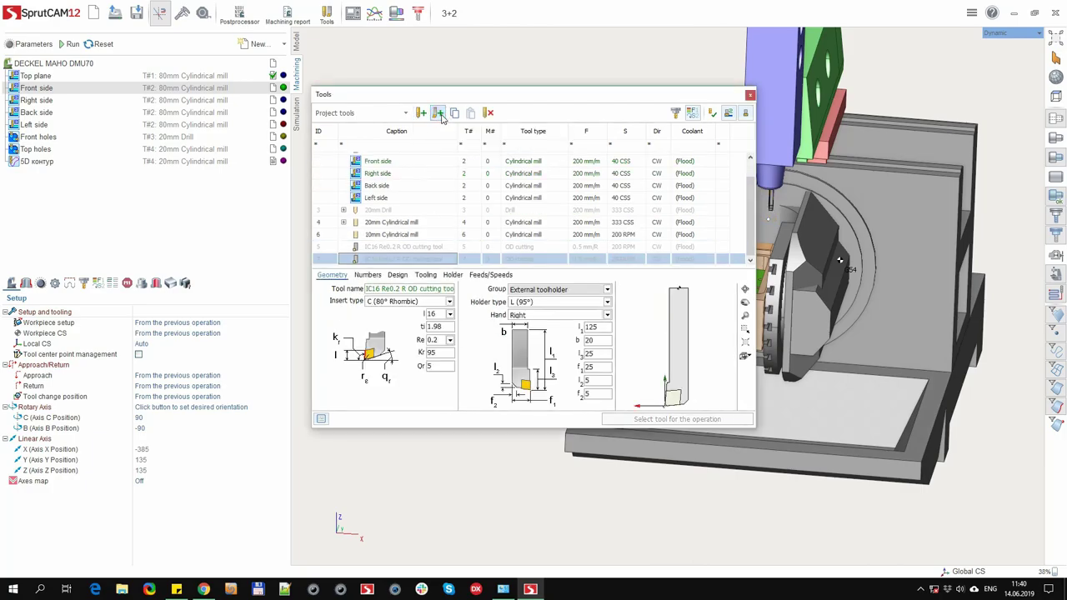
# Copy the 20mm Cylindrical mill, the 10mm Cylindrical mill and both OD cutting tools and paste them into the project tools
pyautogui.scroll(1, 392, 191)
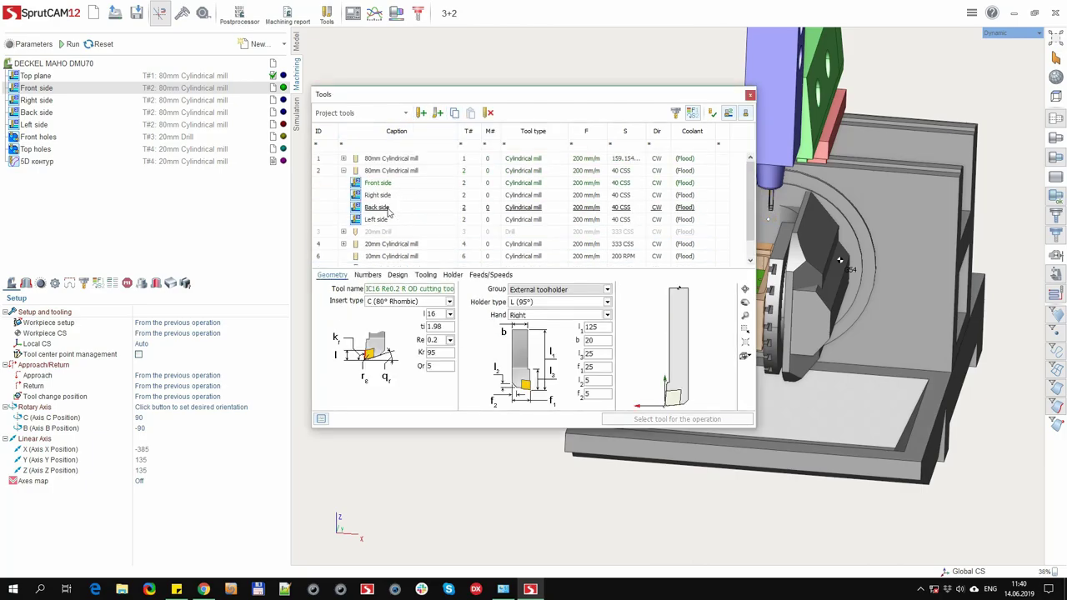
pyautogui.click(343, 171)
pyautogui.click(392, 195)
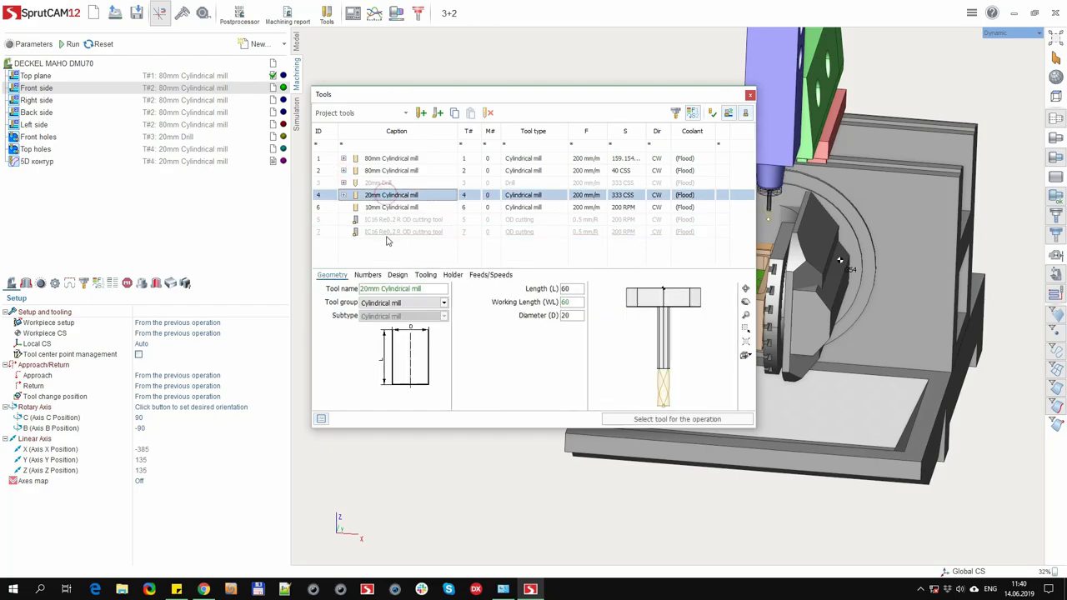
pyautogui.keyDown('shift'); pyautogui.click(386, 232); pyautogui.keyUp('shift')
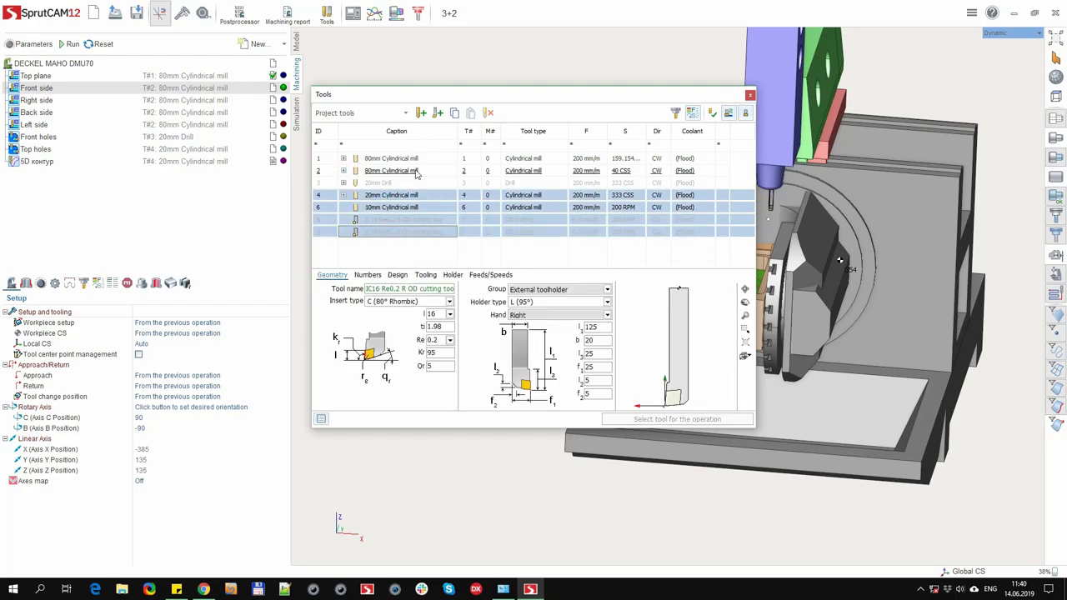
pyautogui.click(455, 114)
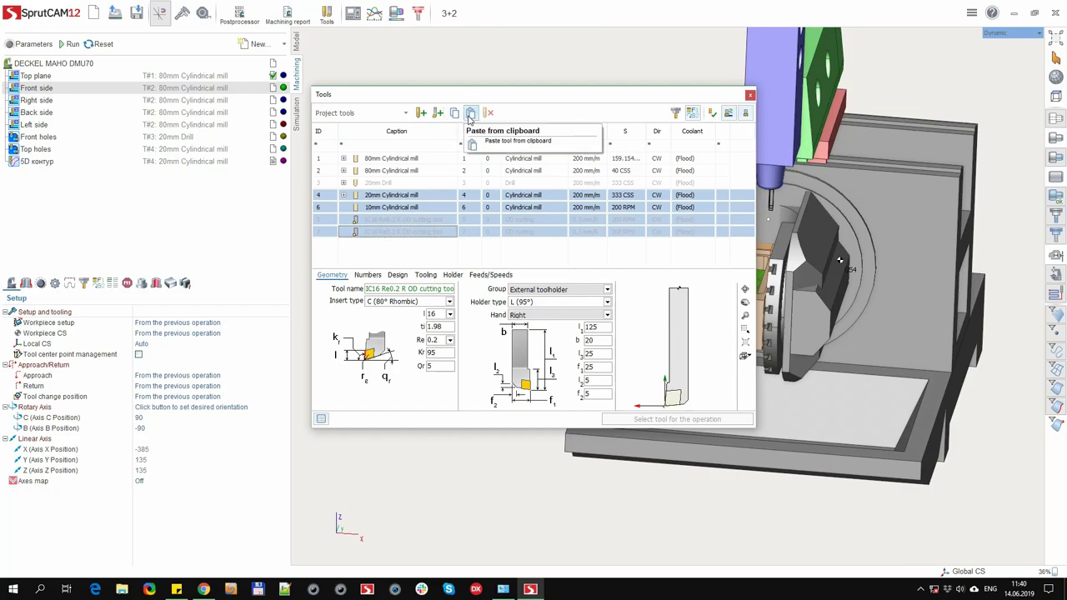
pyautogui.click(471, 115)
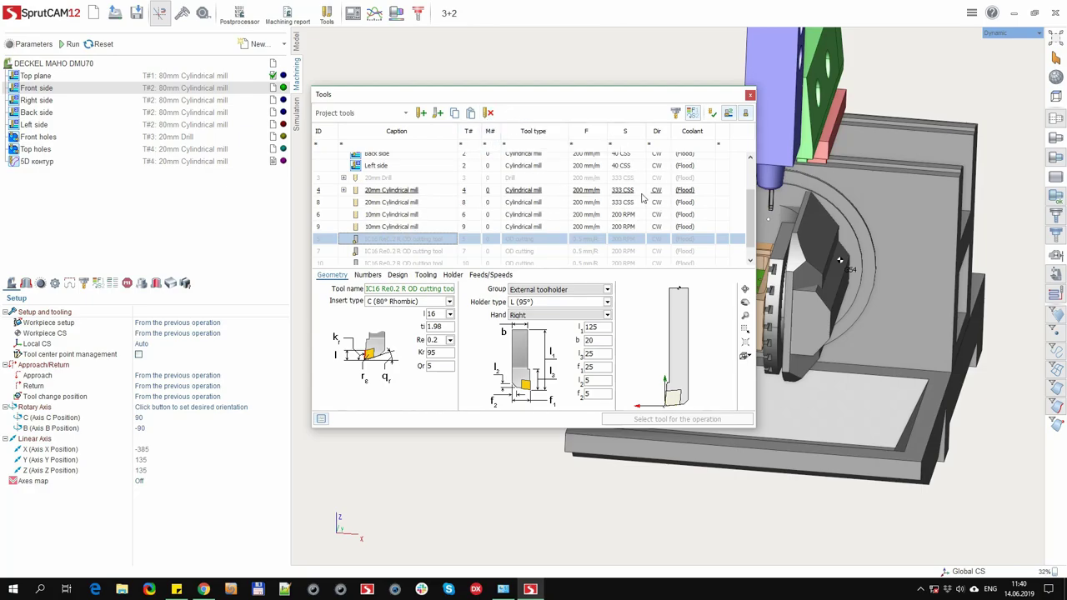
# Limit the project tool list to unused tools, delete all of them, and restore the list filters
pyautogui.click(728, 113)
pyautogui.click(391, 159)
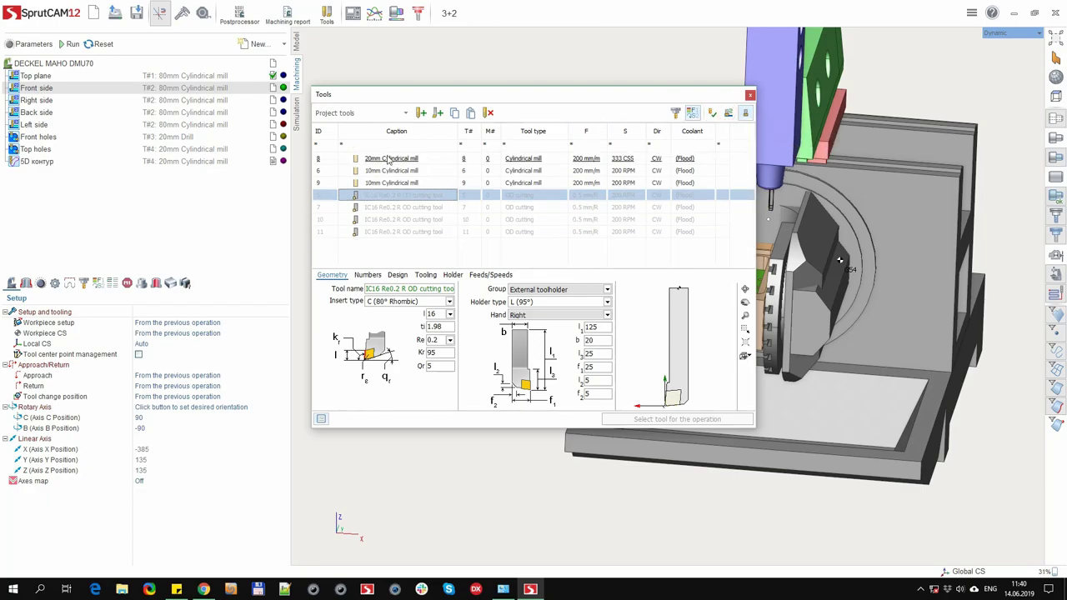
pyautogui.keyDown('shift'); pyautogui.click(386, 230); pyautogui.keyUp('shift')
pyautogui.click(489, 114)
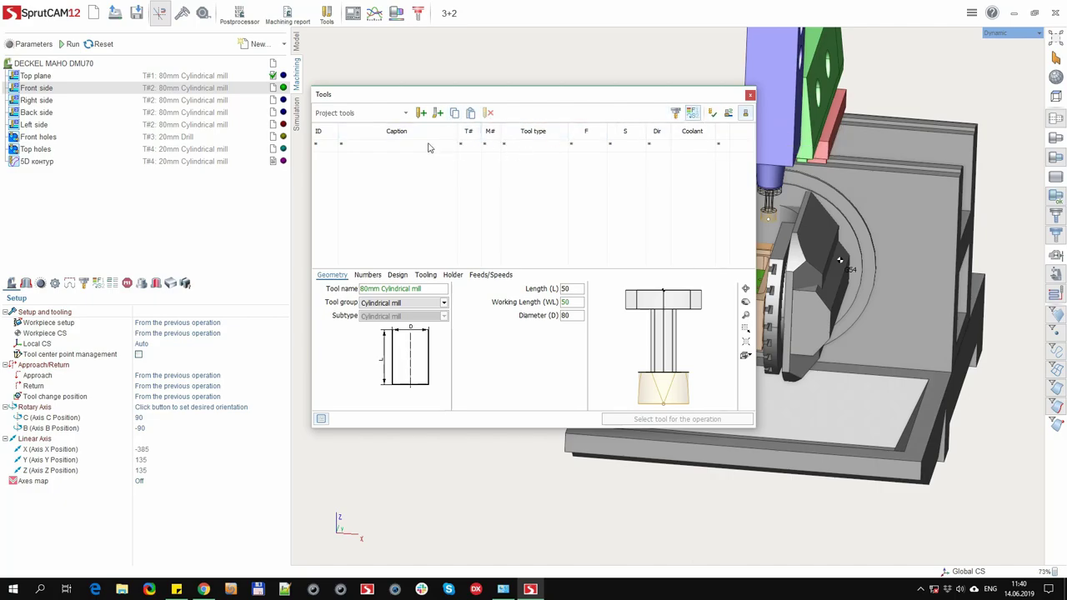
pyautogui.click(745, 112)
pyautogui.click(715, 114)
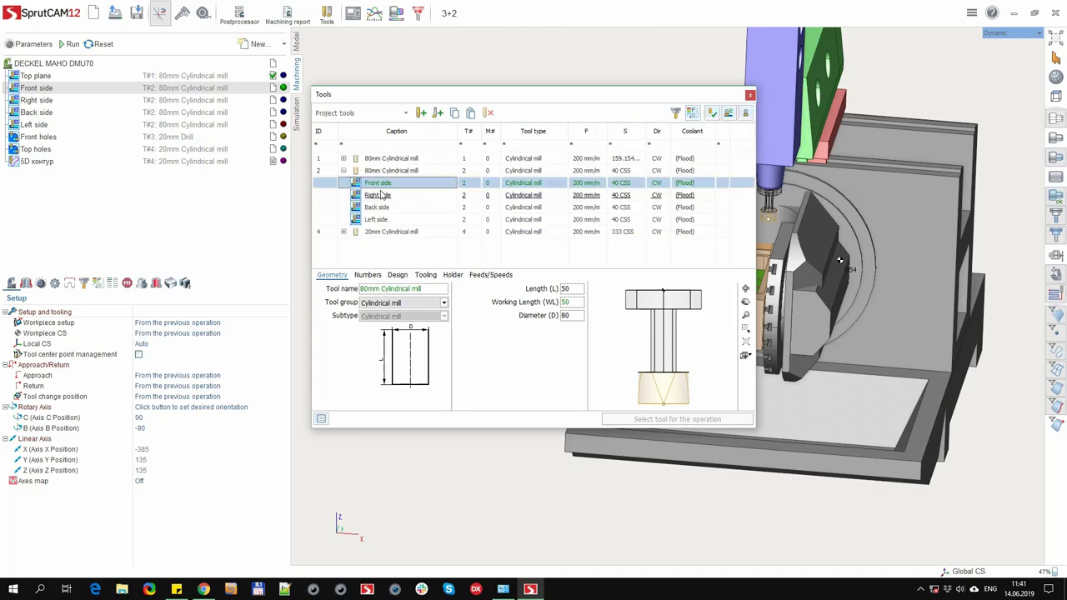
# Copy both 80mm Cylindrical mills and the 20mm Cylindrical mill from the project tools and paste them into the NewLib3 library
pyautogui.click(383, 158)
pyautogui.click(343, 170)
pyautogui.keyDown('shift'); pyautogui.click(391, 183); pyautogui.keyUp('shift')
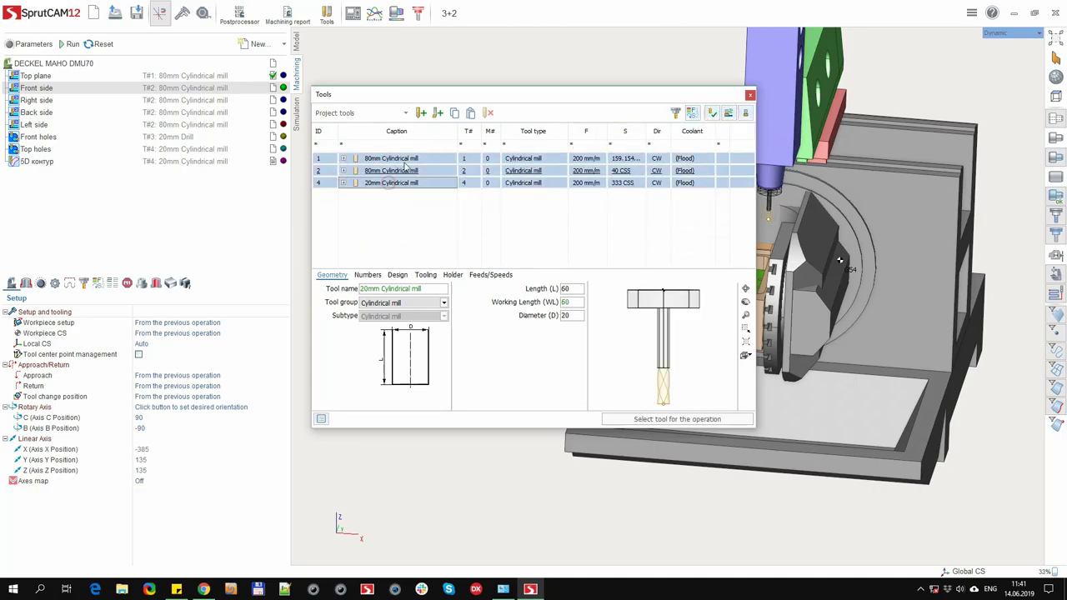
pyautogui.click(455, 114)
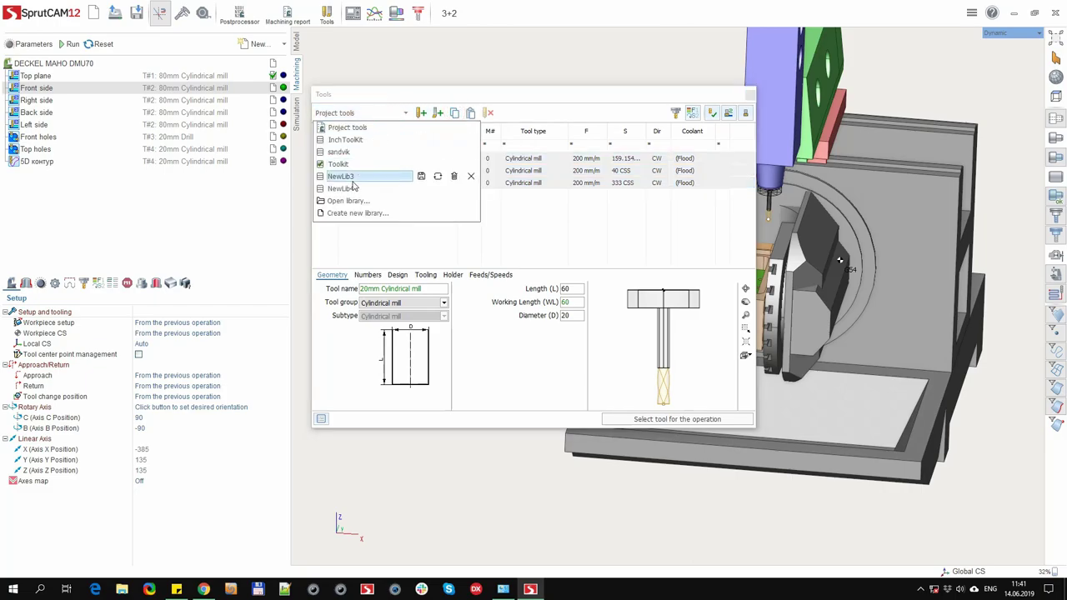
pyautogui.click(353, 182)
pyautogui.click(471, 114)
pyautogui.click(506, 142)
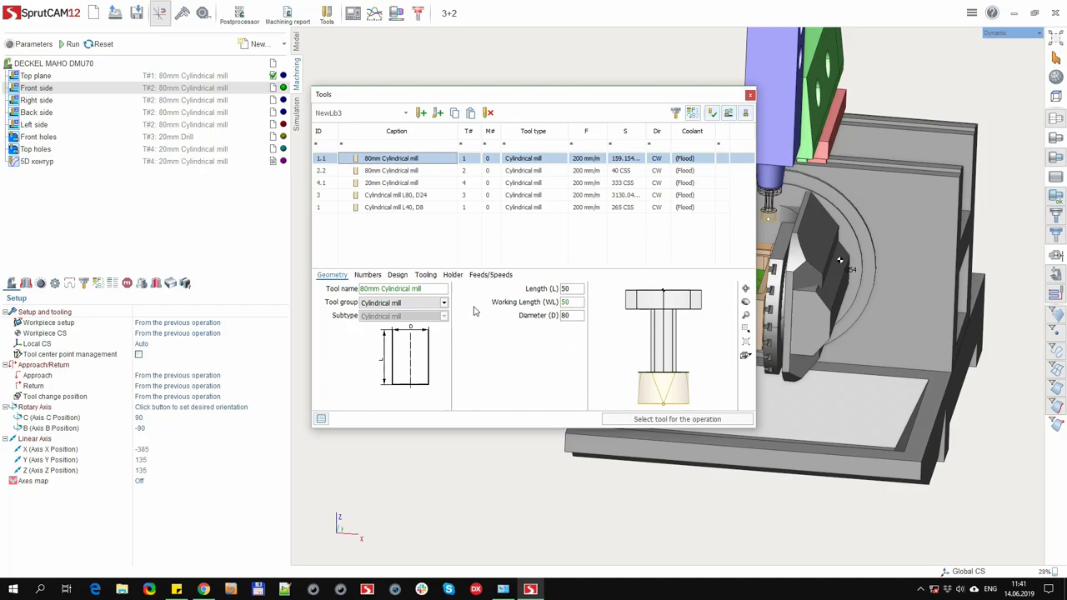
# Return to the project tools and compare the second 80mm Cylindrical mill's editability with its Back side and Front side operation entries
pyautogui.click(365, 112)
pyautogui.click(347, 127)
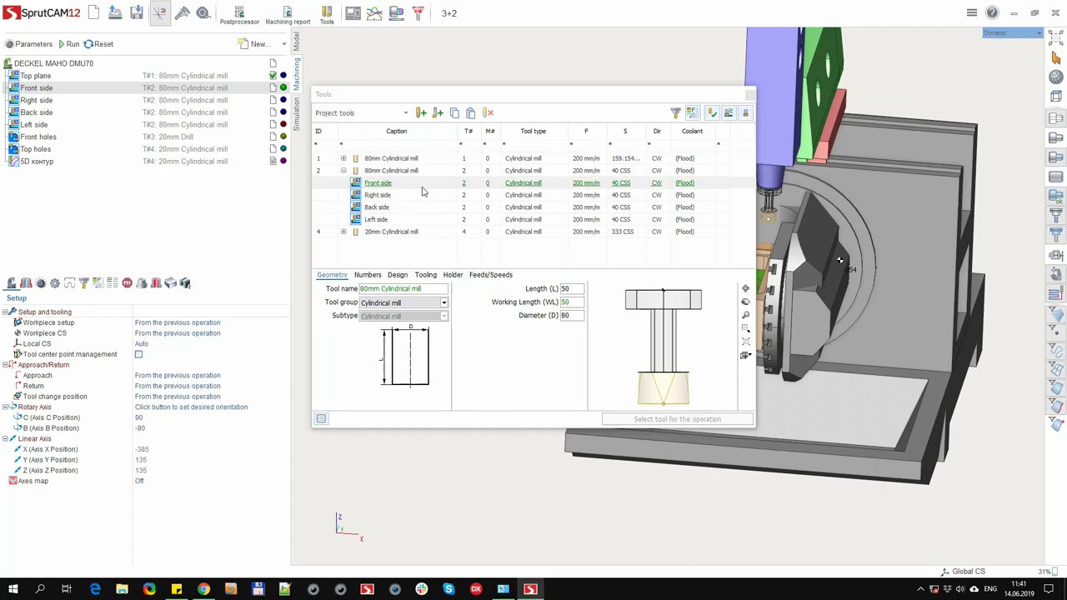
pyautogui.click(381, 185)
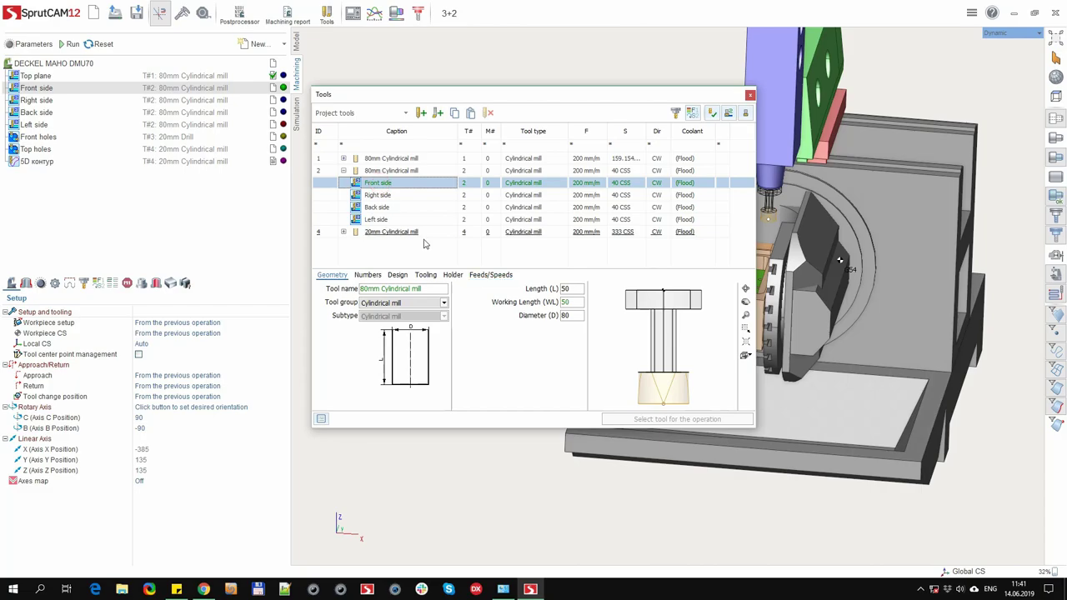
pyautogui.click(397, 172)
pyautogui.click(381, 207)
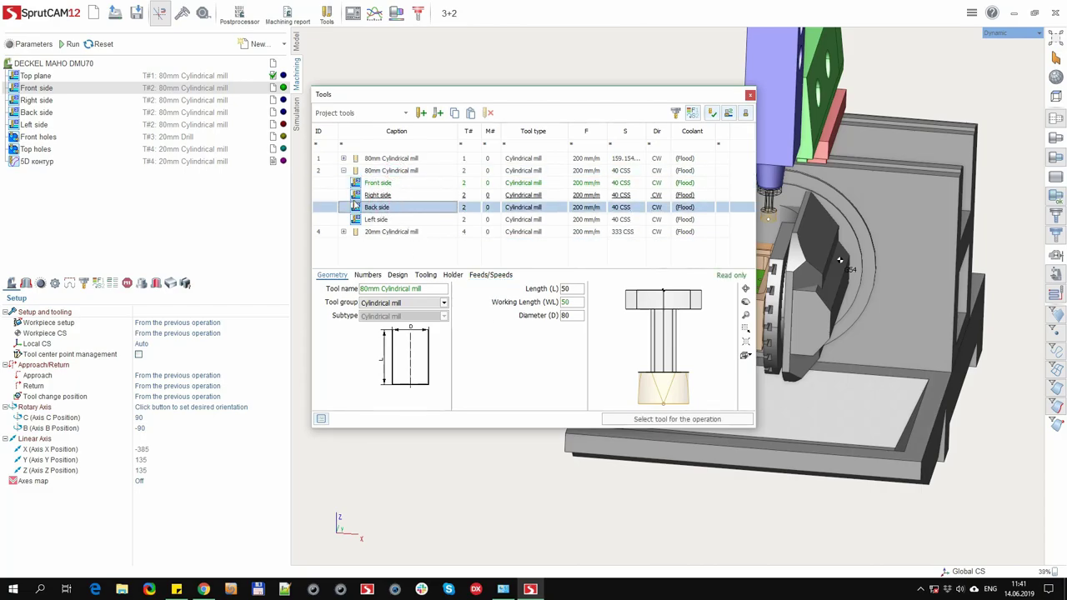
pyautogui.click(382, 185)
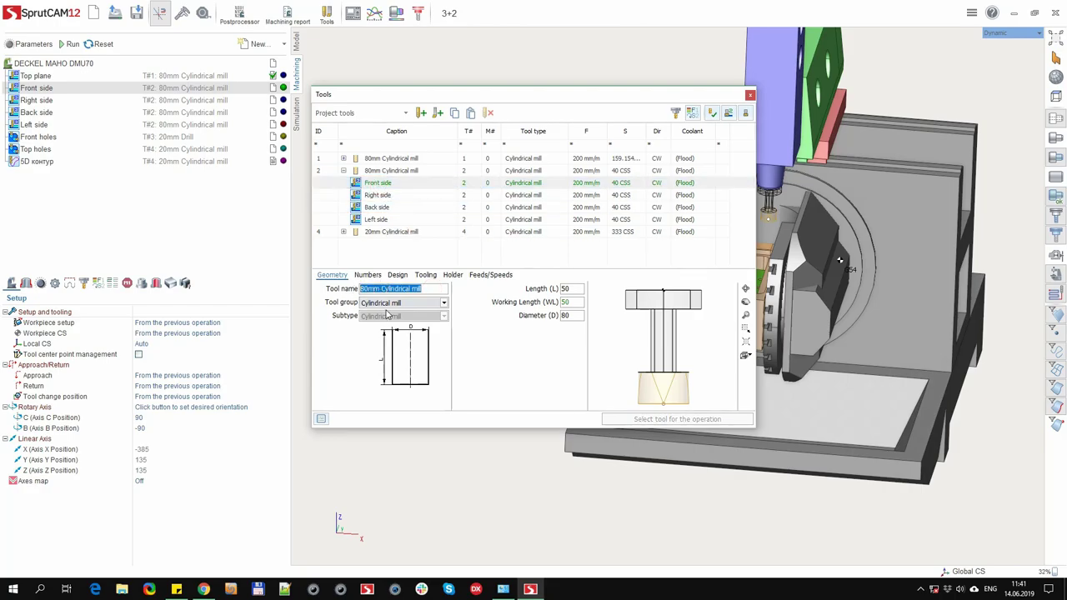
# Set the diameter of the Front side operation's Cylindrical mill to 84 mm
pyautogui.click(439, 289)
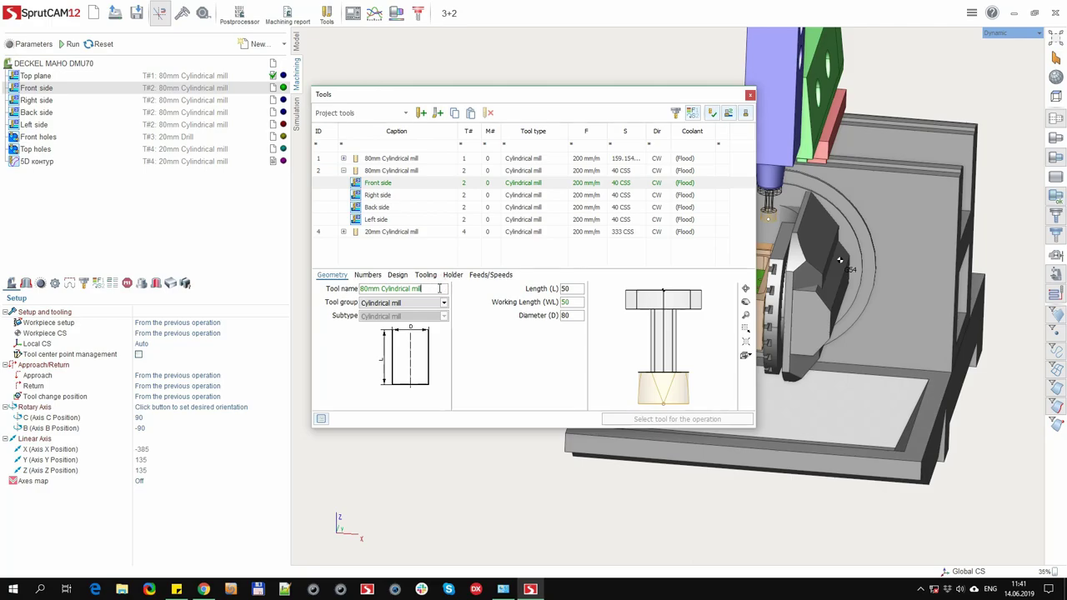
pyautogui.doubleClick(436, 290)
pyautogui.click(433, 291)
pyautogui.doubleClick(428, 290)
pyautogui.click(362, 289)
pyautogui.press('BackSpace')
pyautogui.write('4')
pyautogui.press('Return')
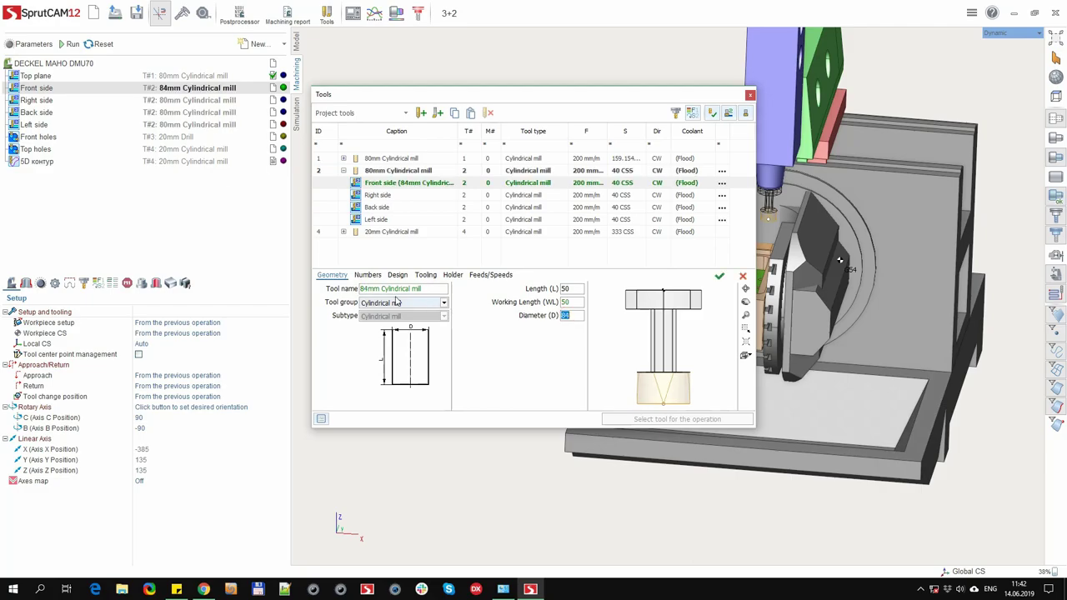
# Try editing the Front side tool's automatic name by hand, and discard all pending changes to the tool
pyautogui.click(423, 287)
pyautogui.press('BackSpace')
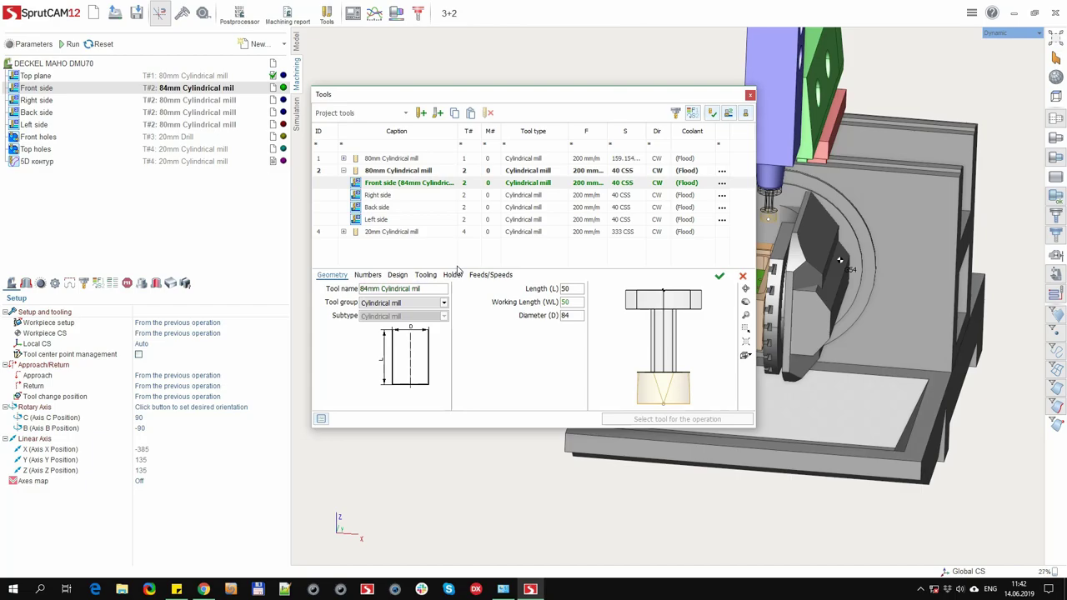
pyautogui.doubleClick(433, 288)
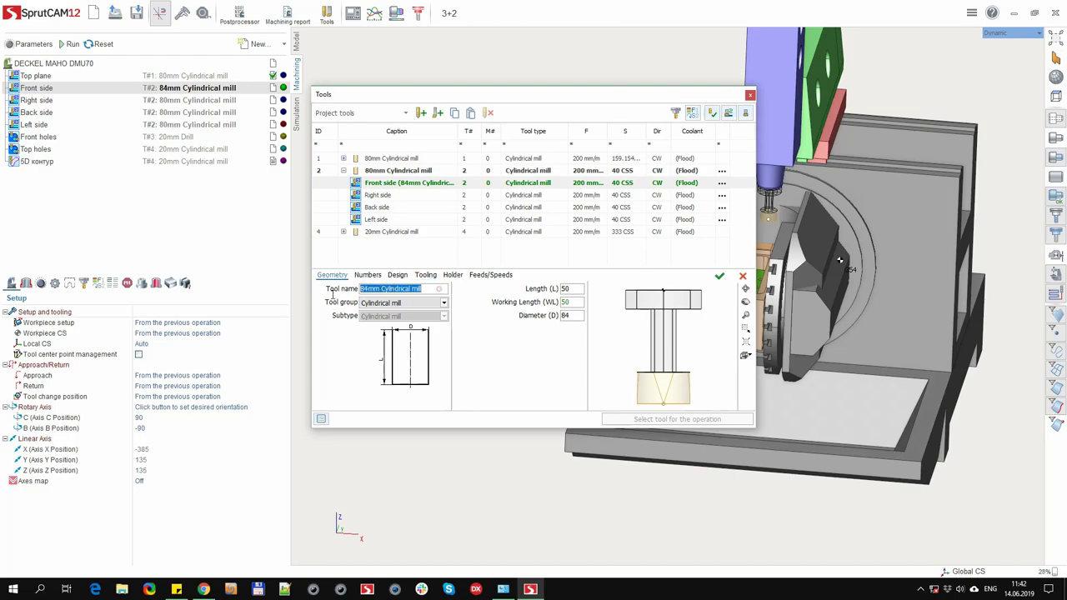
pyautogui.click(433, 289)
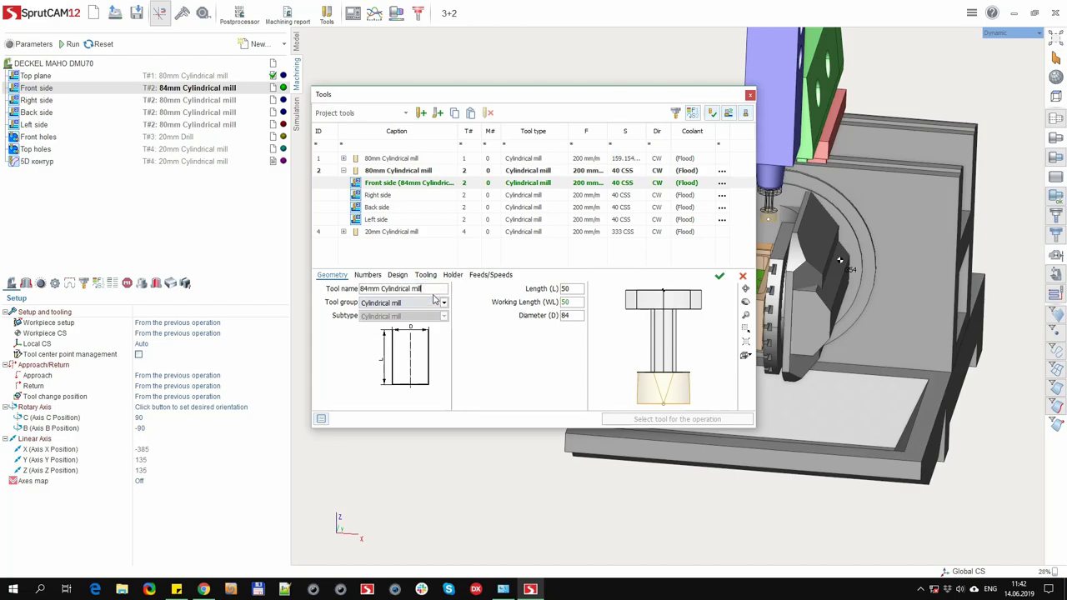
pyautogui.doubleClick(567, 315)
pyautogui.doubleClick(435, 290)
pyautogui.click(743, 276)
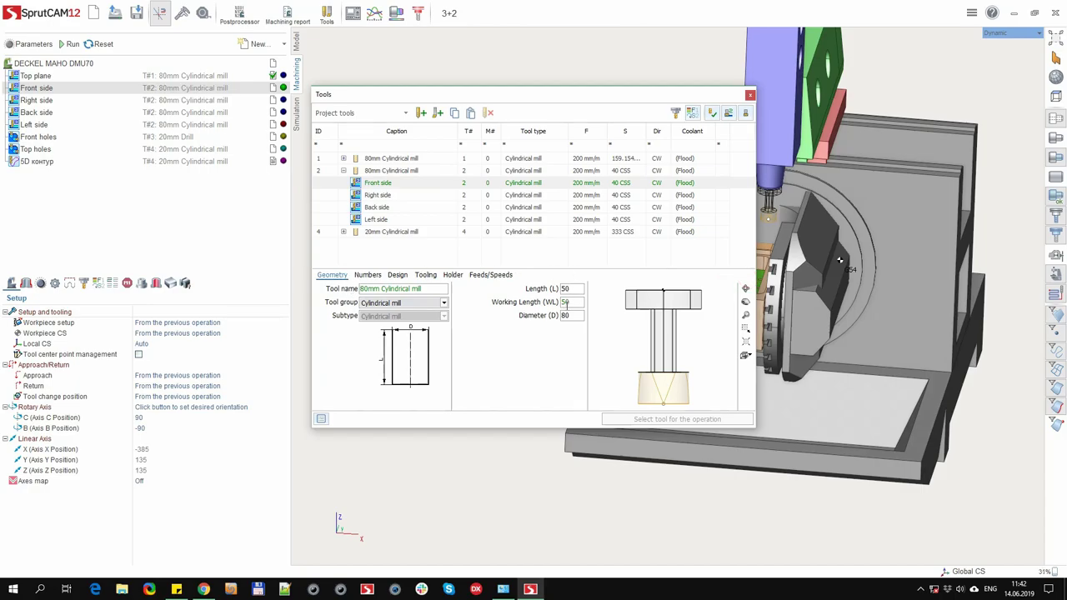
# Examine the available tool groups and the ID and tool number fields of the Front side tool
pyautogui.click(399, 303)
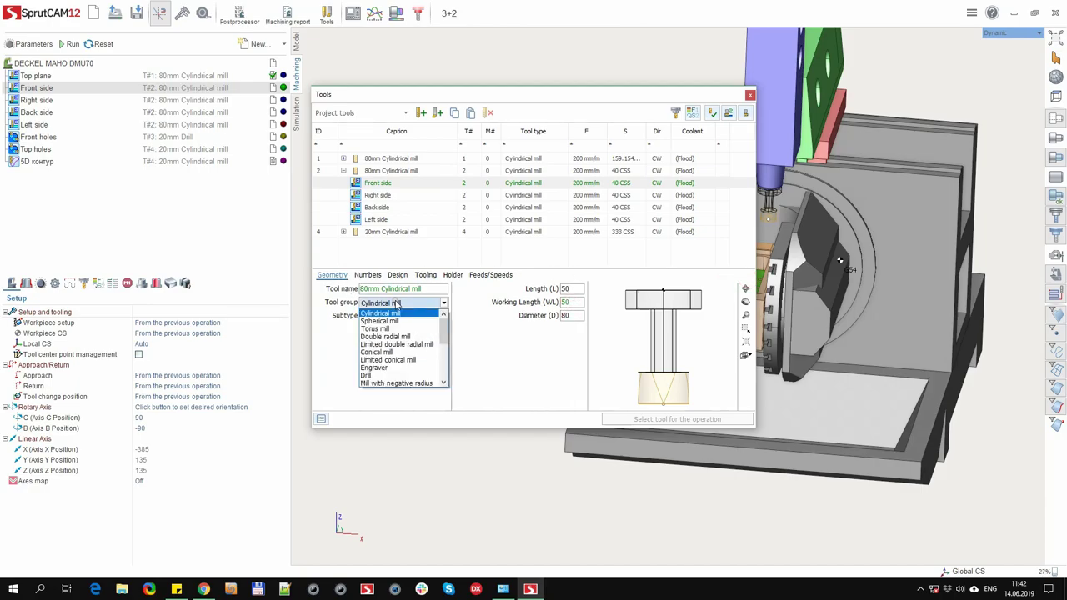
pyautogui.click(385, 336)
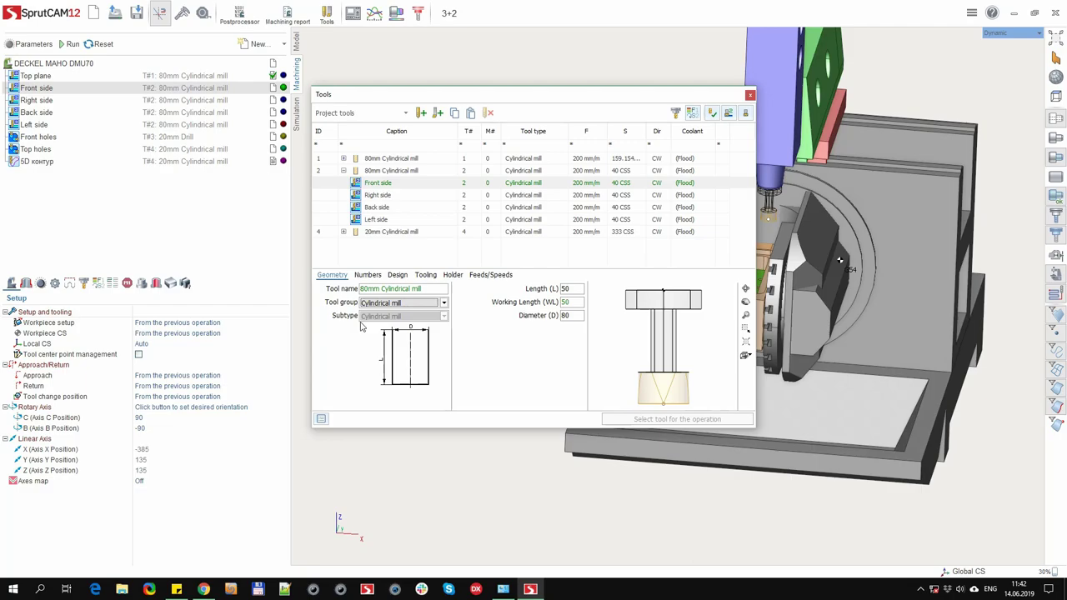
pyautogui.click(368, 276)
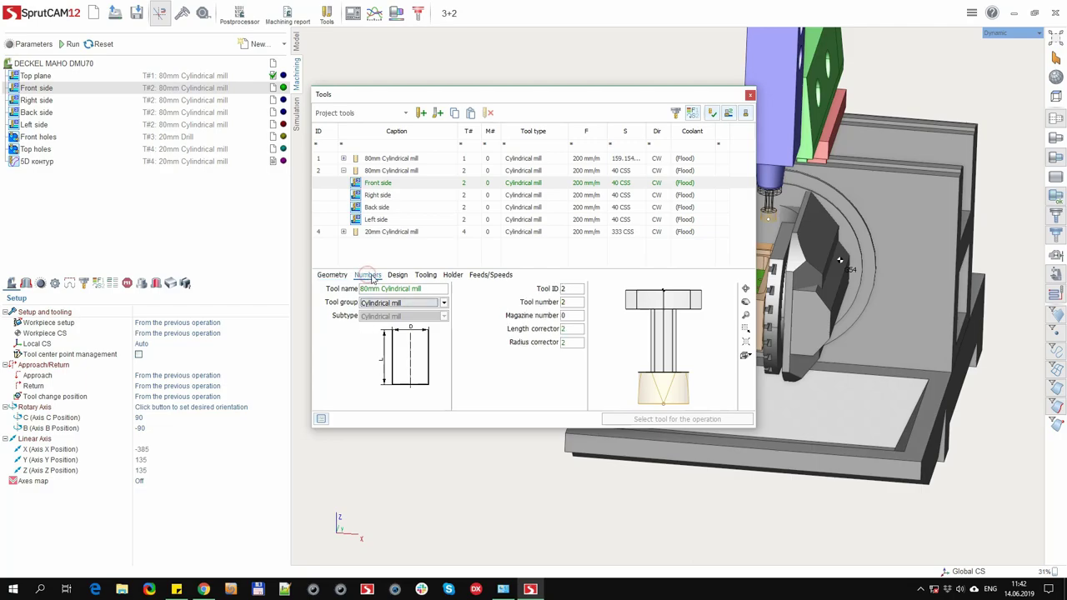
pyautogui.doubleClick(573, 288)
pyautogui.doubleClick(567, 303)
# Examine the Front side tool's design parameters, including units and plunge angle, and its tooling overhang
pyautogui.click(398, 276)
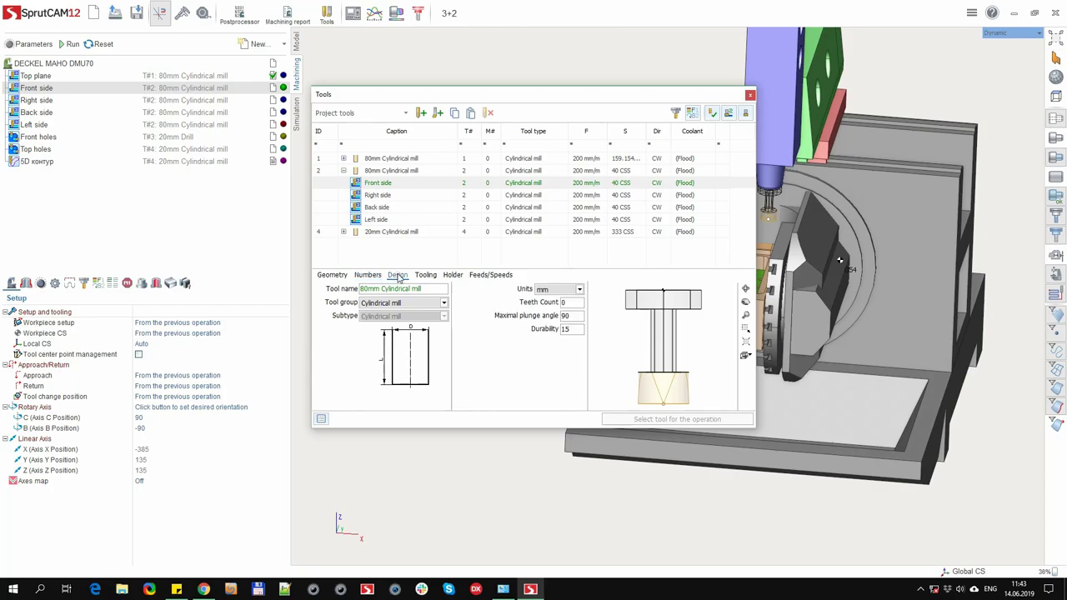
pyautogui.click(398, 278)
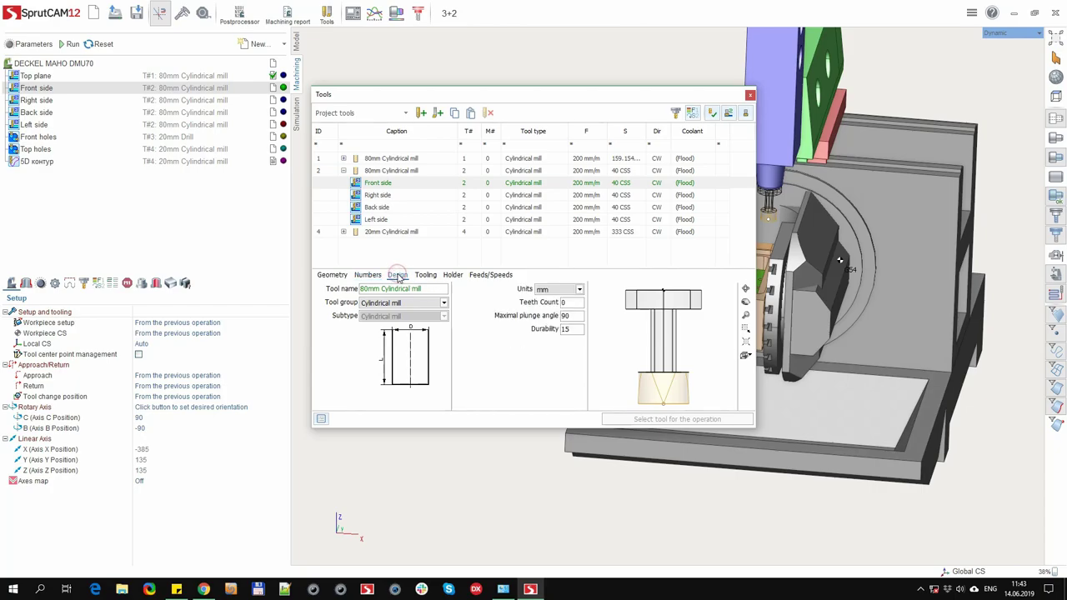
pyautogui.click(577, 316)
pyautogui.click(570, 289)
pyautogui.click(550, 301)
pyautogui.click(425, 275)
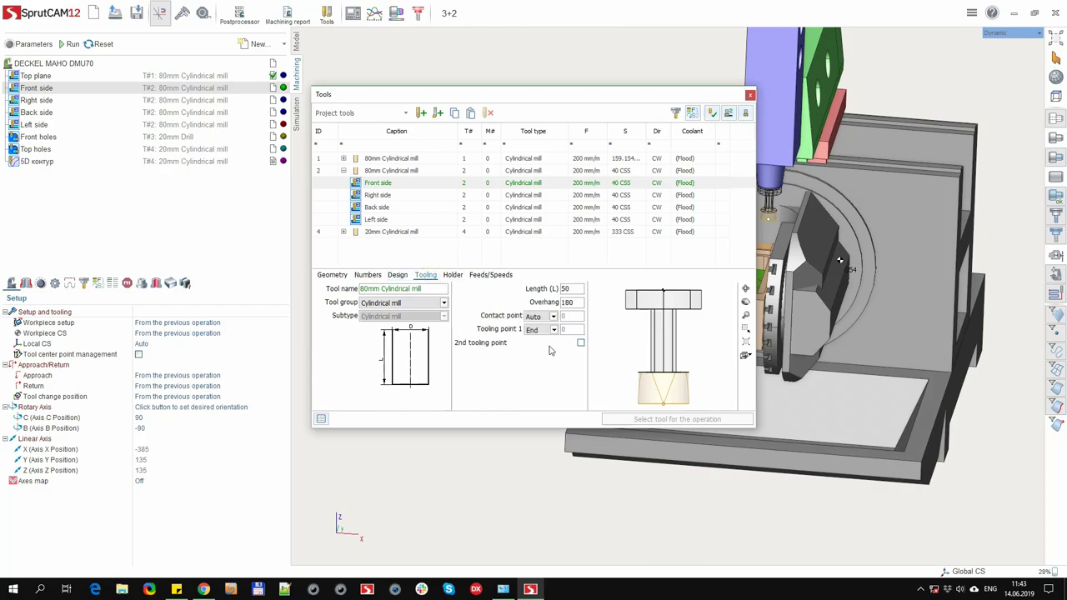
pyautogui.doubleClick(575, 302)
# Open the holder selection for the Front side tool, pick holder 392.140HMS-40 16 027 from the Toolkit library, and close the selection
pyautogui.click(452, 275)
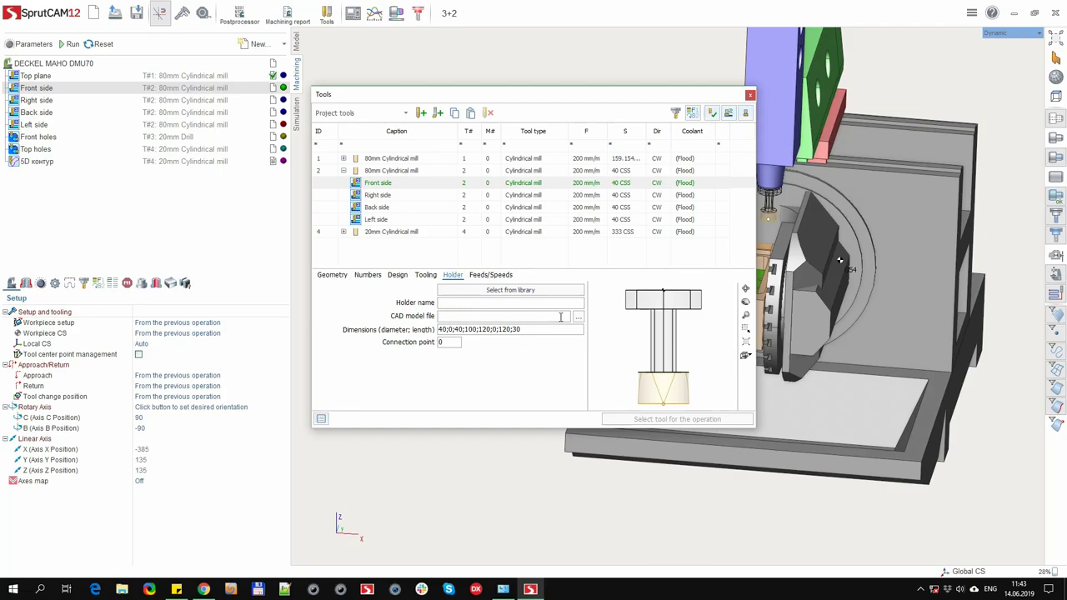
pyautogui.click(450, 342)
pyautogui.click(536, 292)
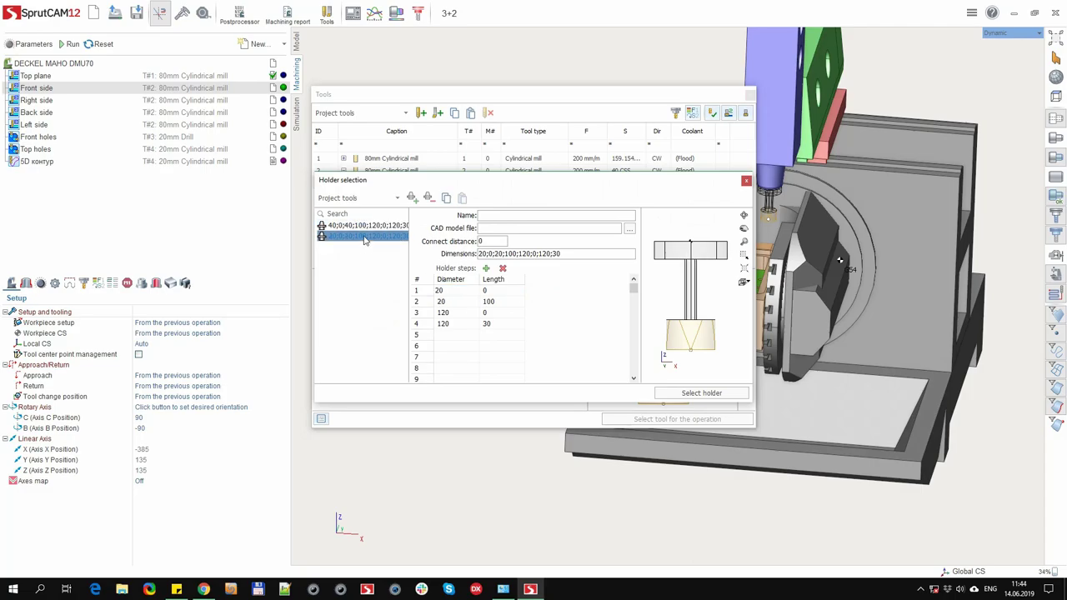
pyautogui.click(389, 200)
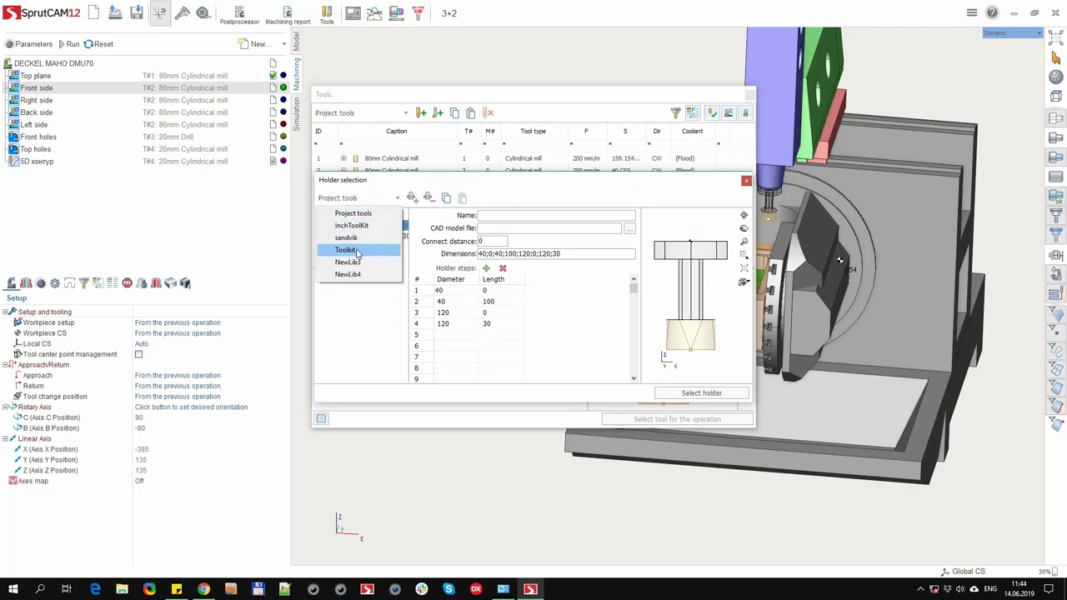
pyautogui.click(345, 249)
pyautogui.click(363, 246)
pyautogui.click(362, 258)
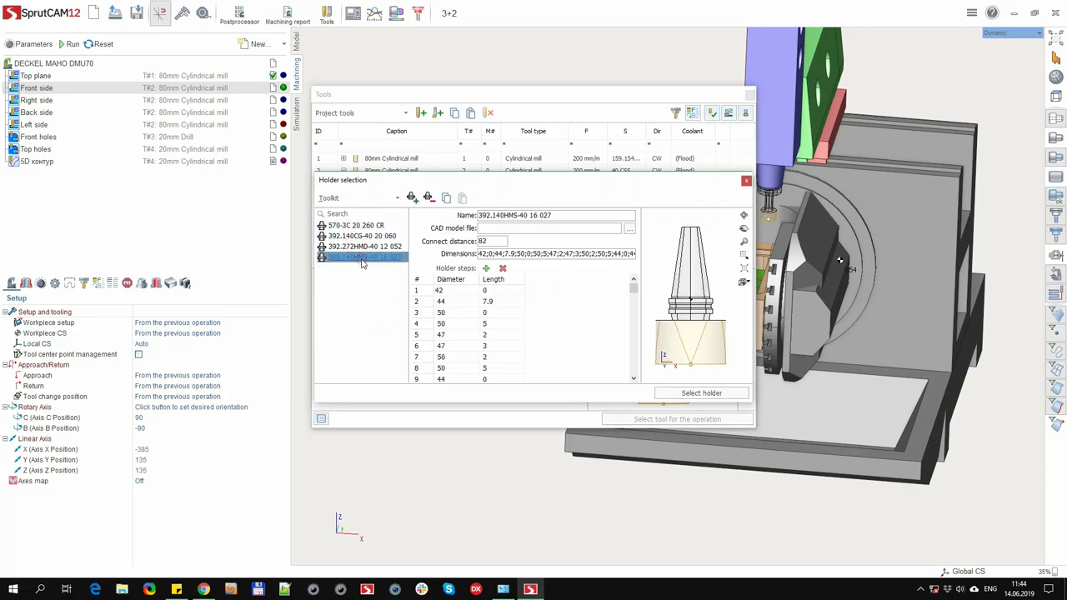
pyautogui.click(746, 181)
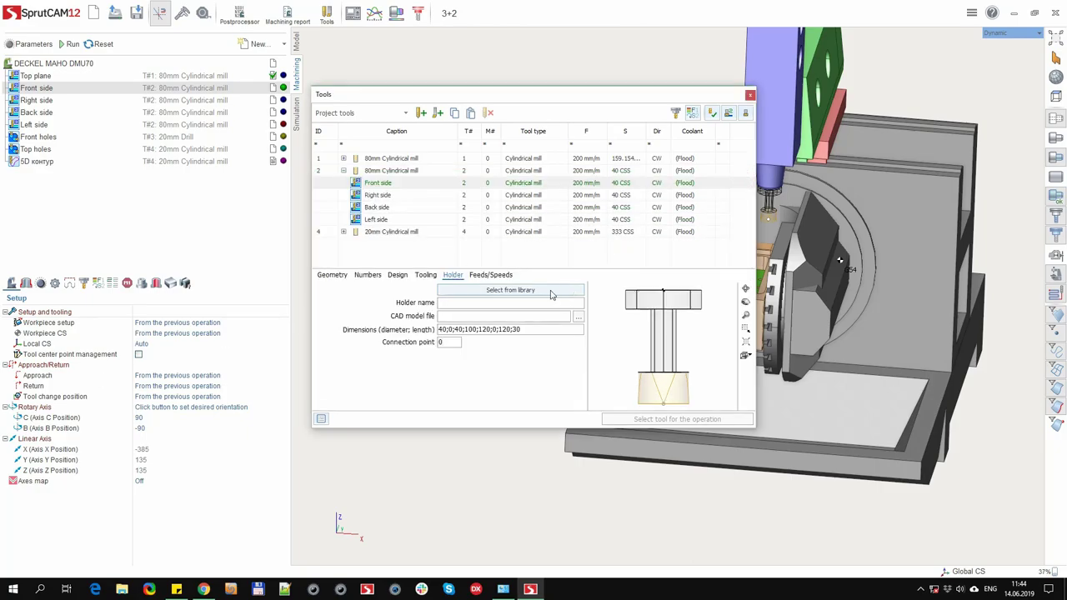
# Examine the spindle speed mode, cutting speed and working feed for Front side and its parent 80mm mill, and close the tool manager
pyautogui.click(491, 275)
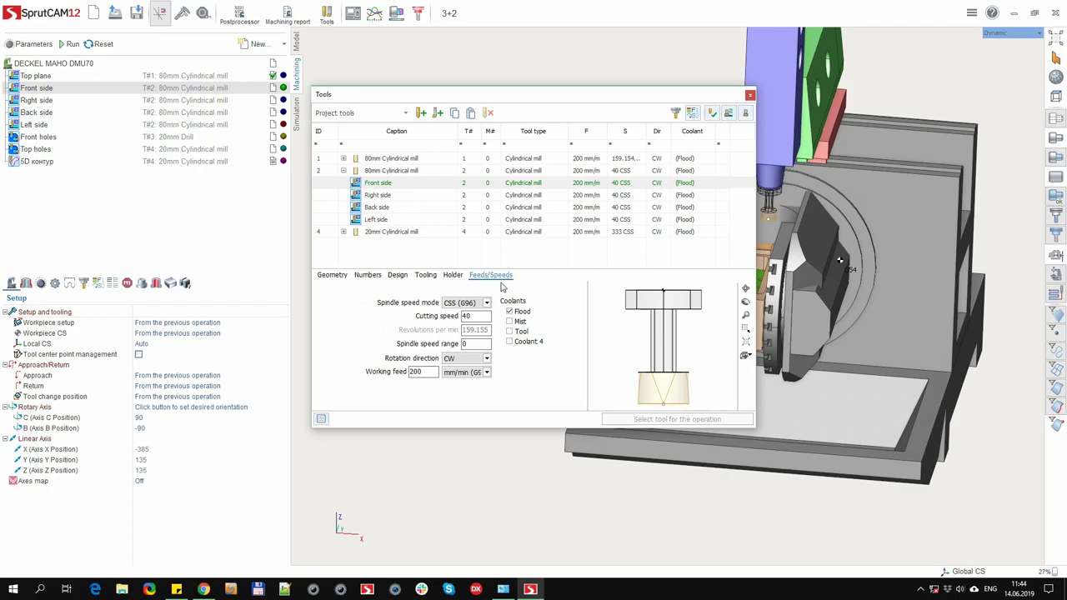
pyautogui.click(479, 303)
pyautogui.click(480, 309)
pyautogui.click(421, 374)
pyautogui.click(389, 182)
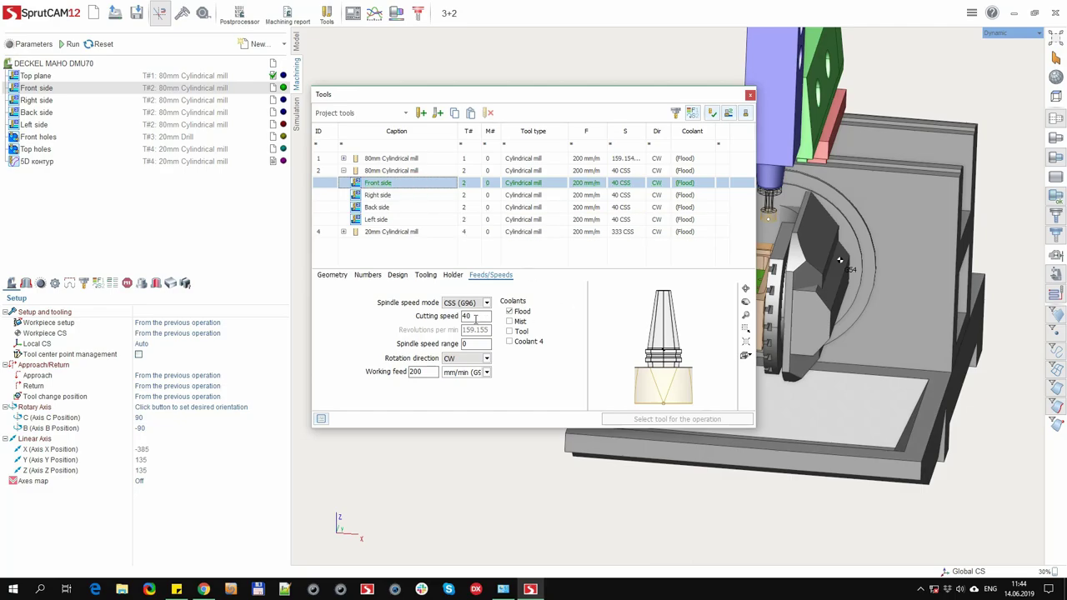
pyautogui.click(473, 317)
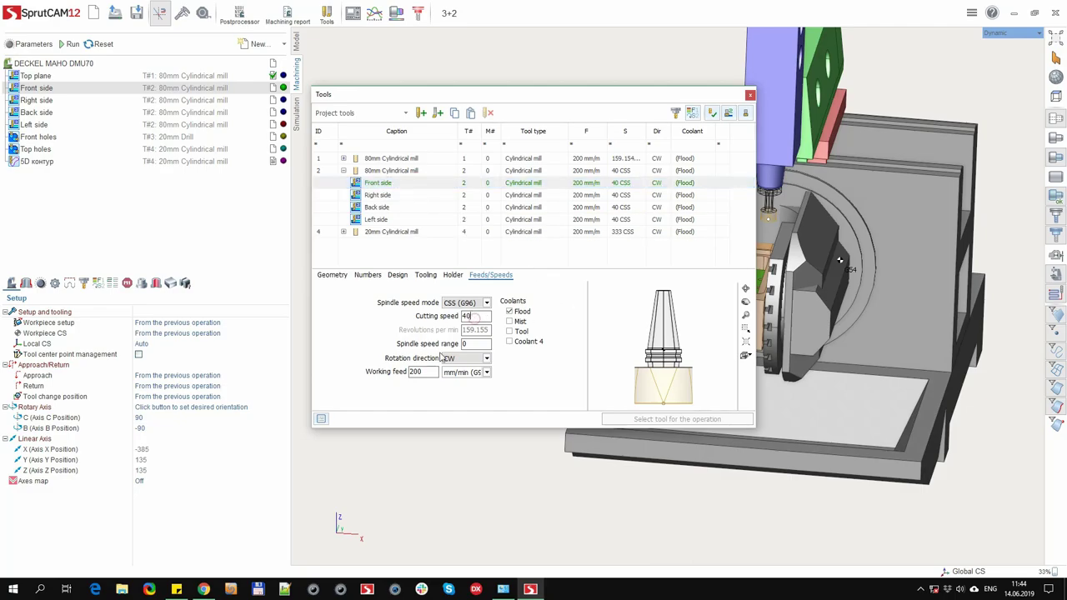
pyautogui.click(388, 171)
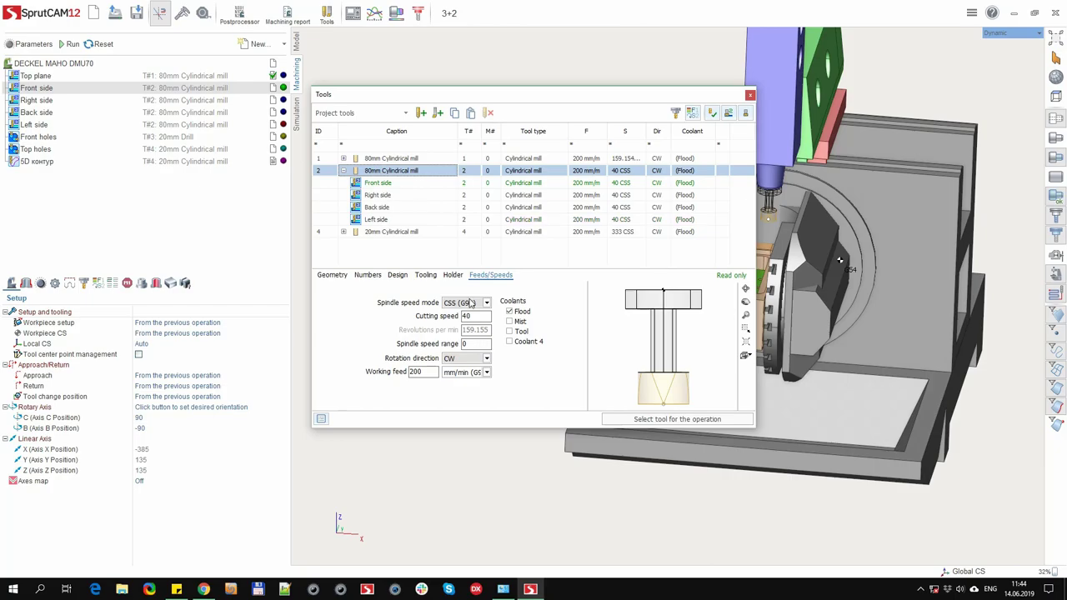
pyautogui.click(750, 94)
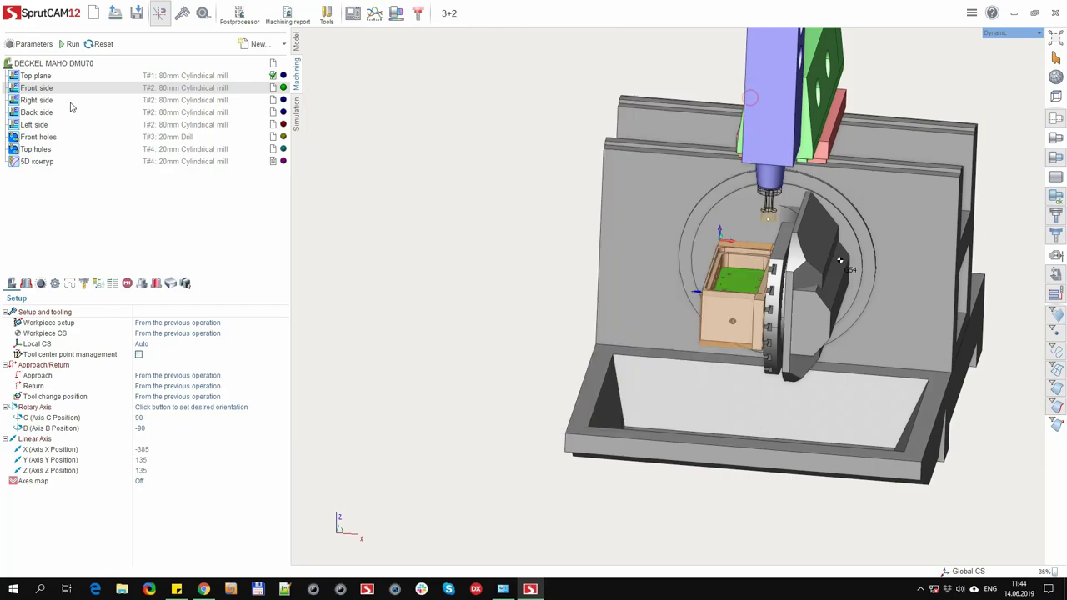
# Set the tool's working feed to 210 in the Front side operation's parameters and open the operation's own feeds and speeds page
pyautogui.doubleClick(31, 89)
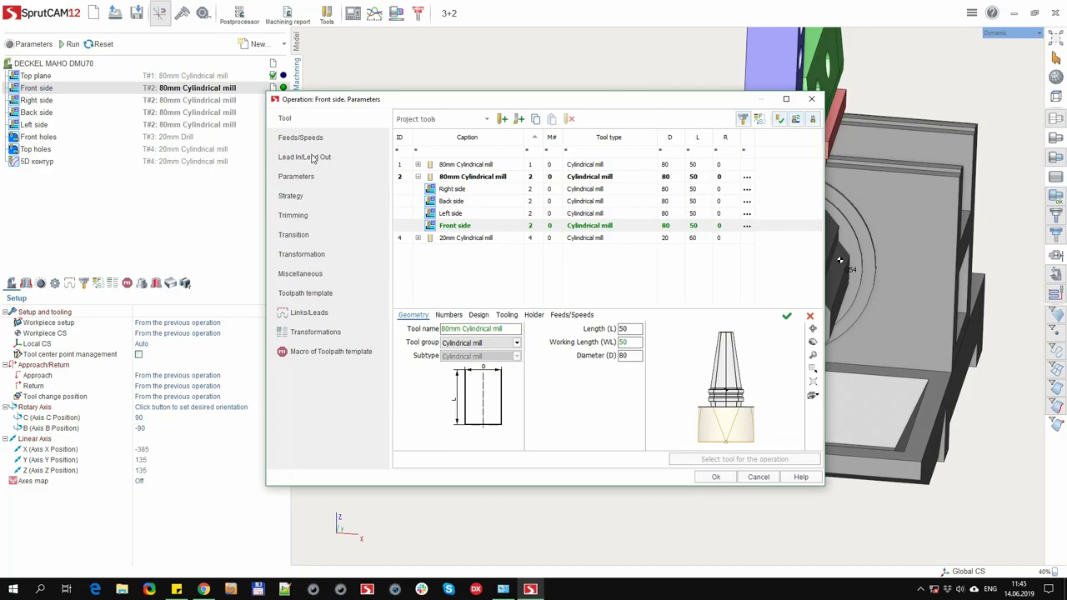
pyautogui.click(458, 225)
pyautogui.click(572, 314)
pyautogui.doubleClick(476, 412)
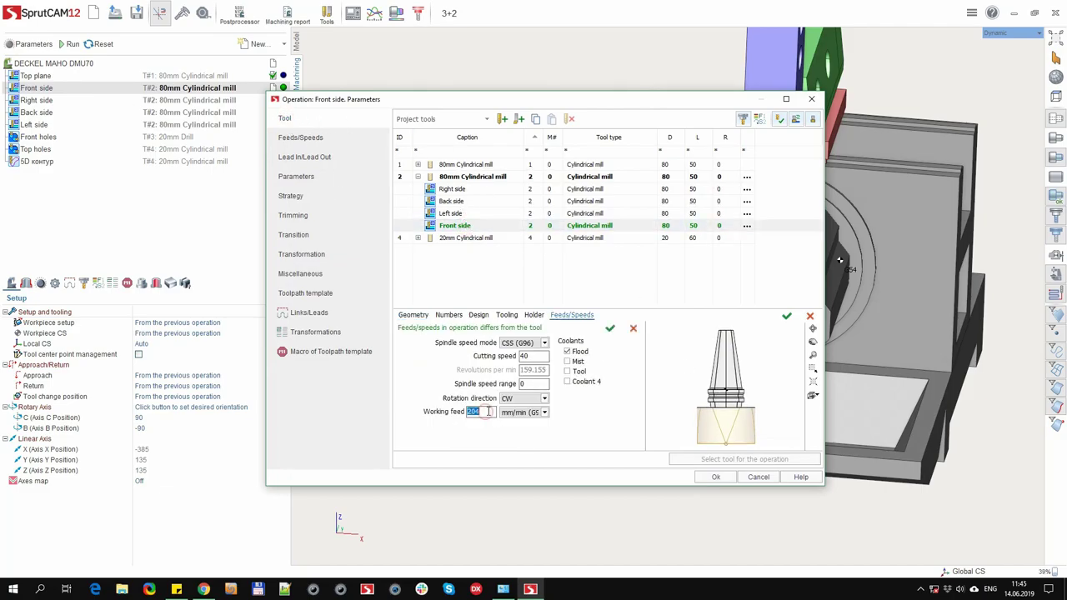
pyautogui.write('210')
pyautogui.click(300, 141)
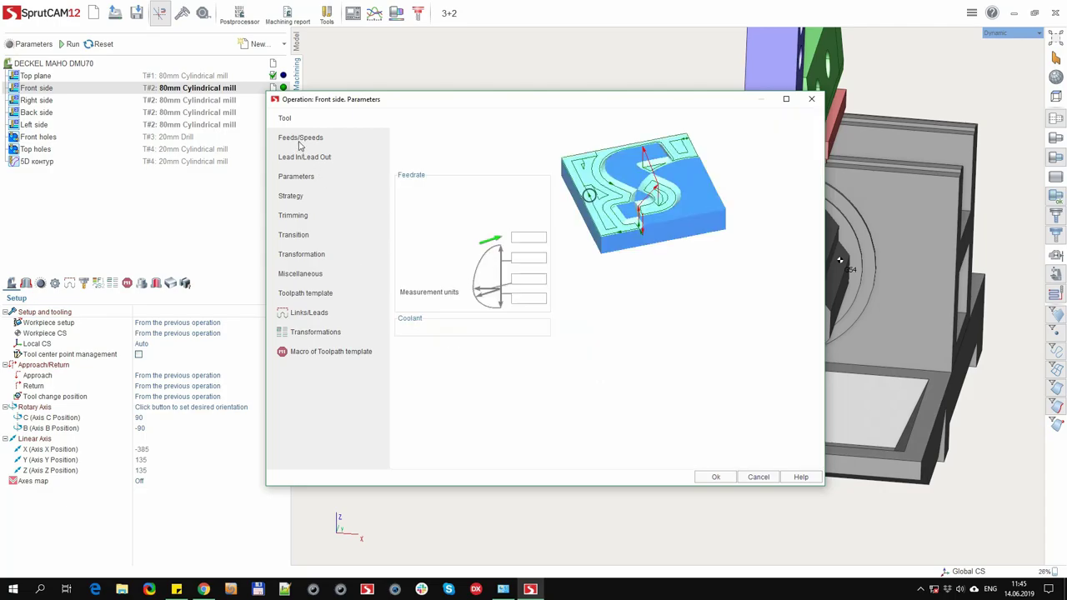
# Set the Front side tool's cutting speed to 50 and check the value in the operation's own feeds and speeds
pyautogui.doubleClick(518, 237)
pyautogui.click(285, 119)
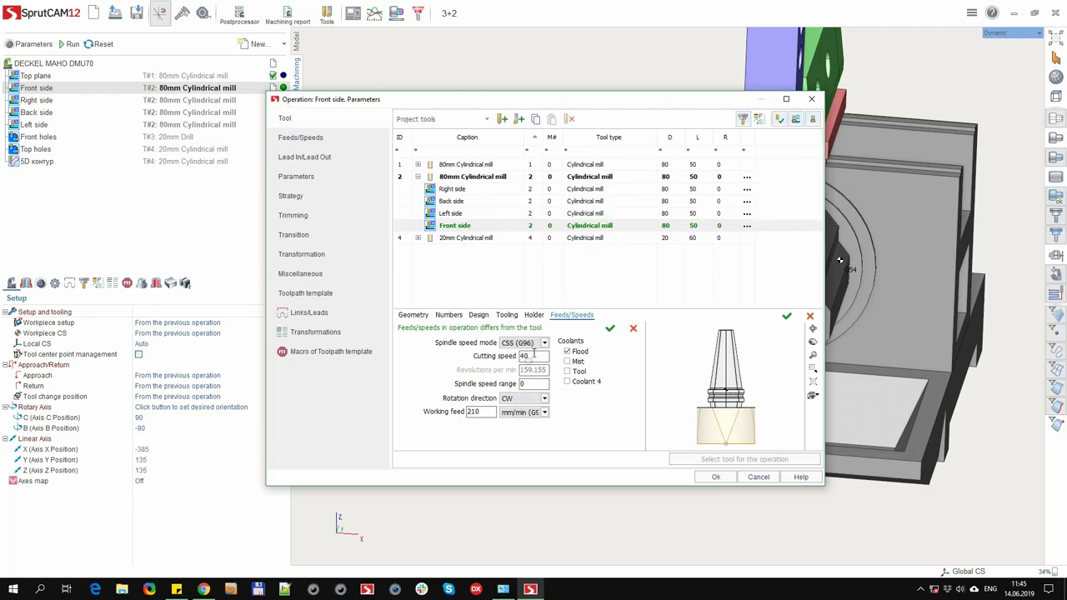
pyautogui.doubleClick(527, 356)
pyautogui.write('50')
pyautogui.doubleClick(532, 354)
pyautogui.click(300, 139)
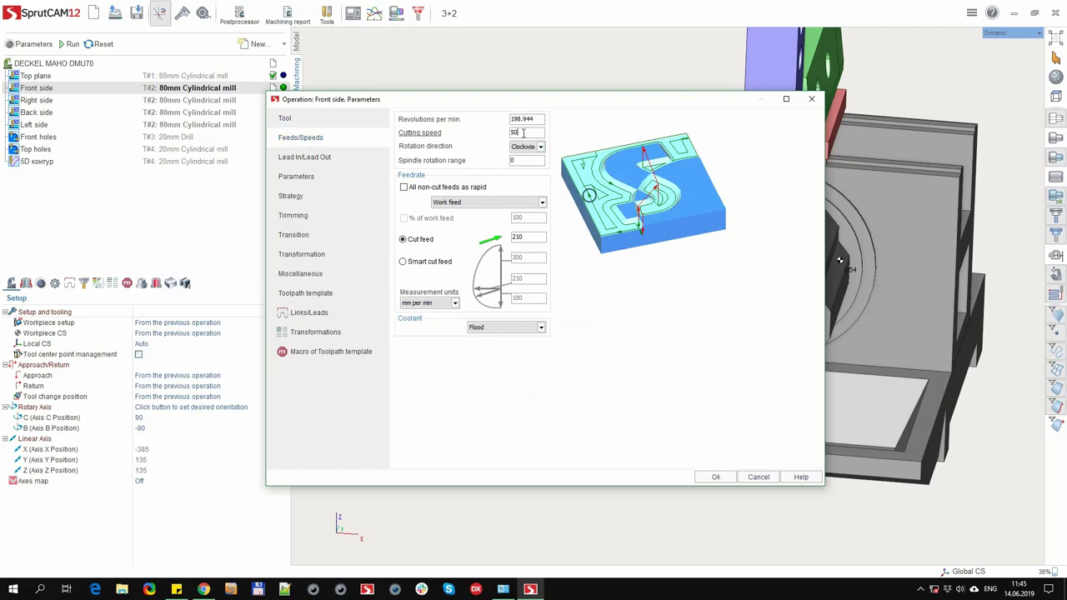
pyautogui.click(286, 119)
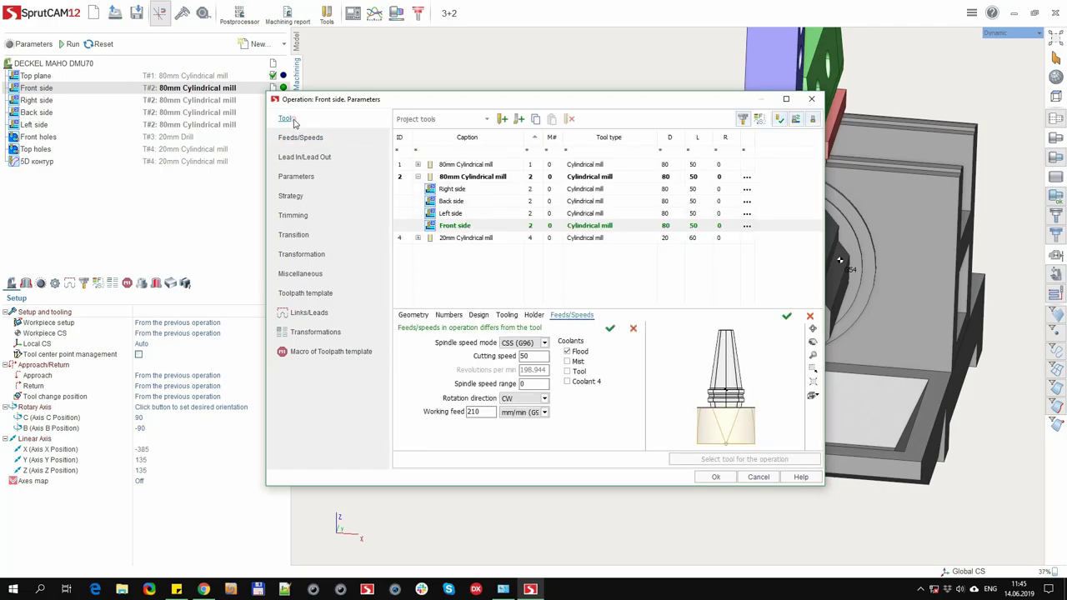
# Compare the feeds and speeds of Front side with its parent 80mm mill, and apply the Front side values to all specified operations
pyautogui.click(449, 229)
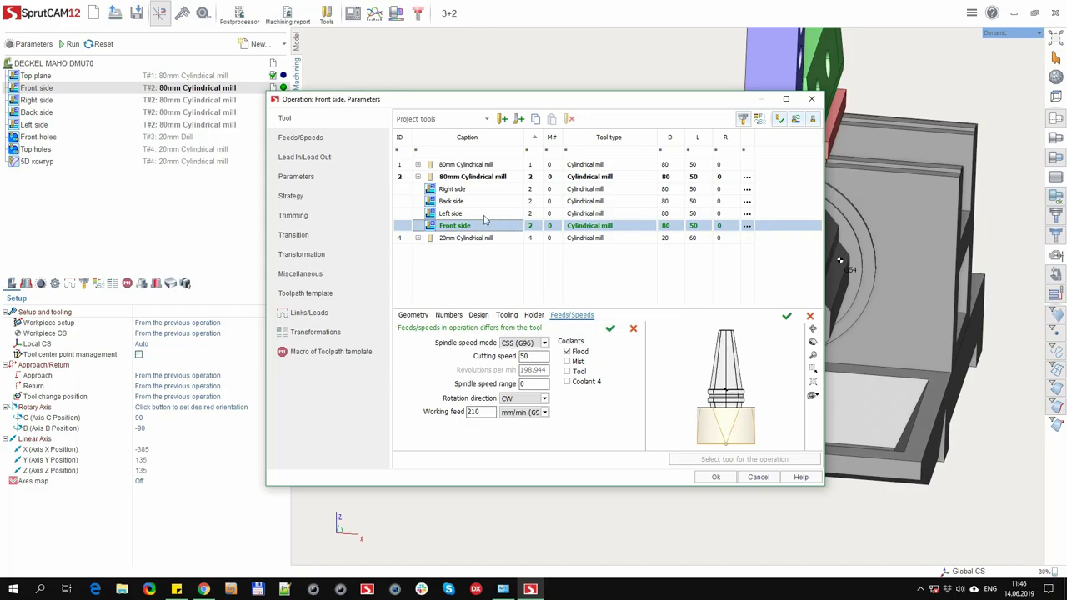
pyautogui.click(482, 180)
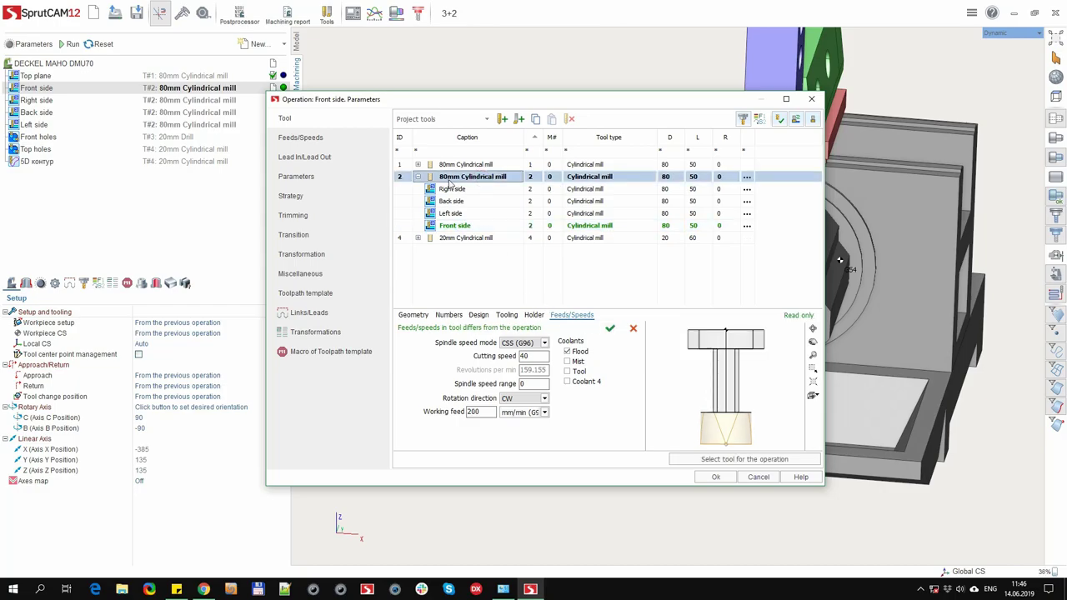
pyautogui.click(461, 226)
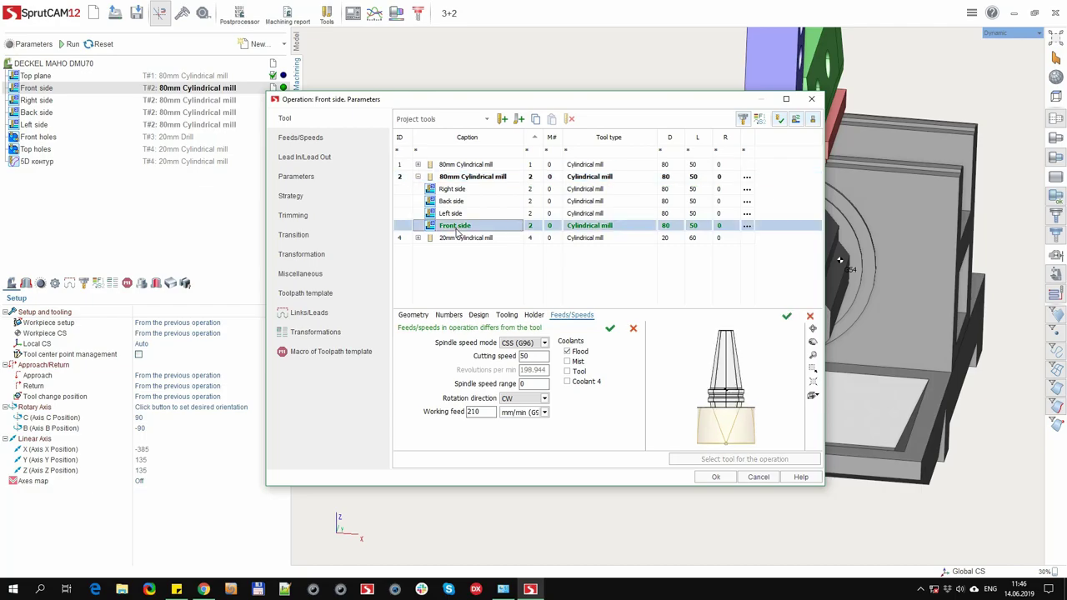
pyautogui.click(469, 177)
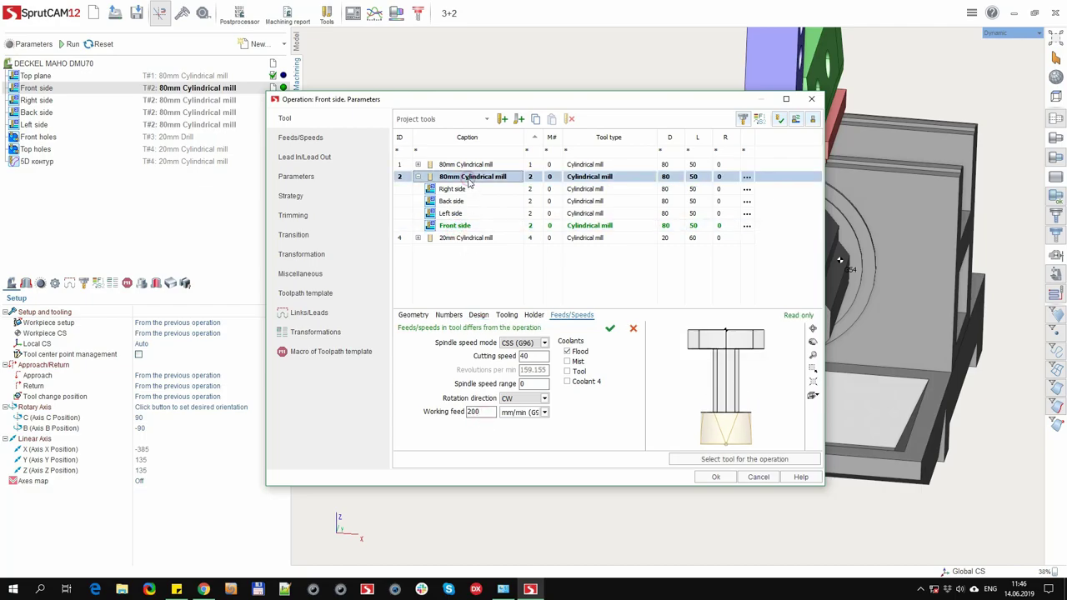
pyautogui.click(457, 226)
pyautogui.click(611, 330)
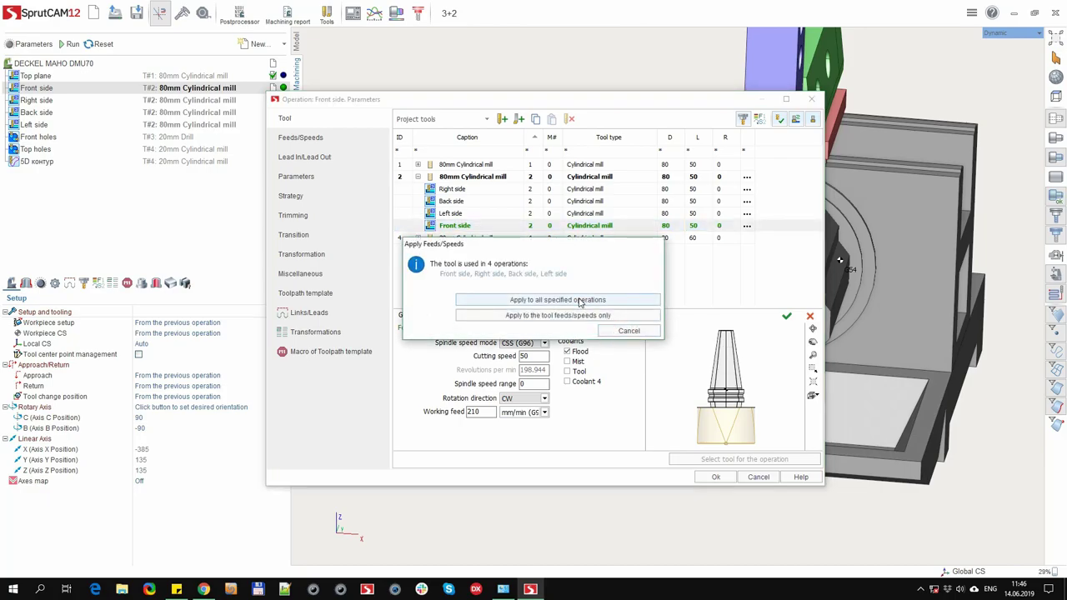
pyautogui.click(560, 302)
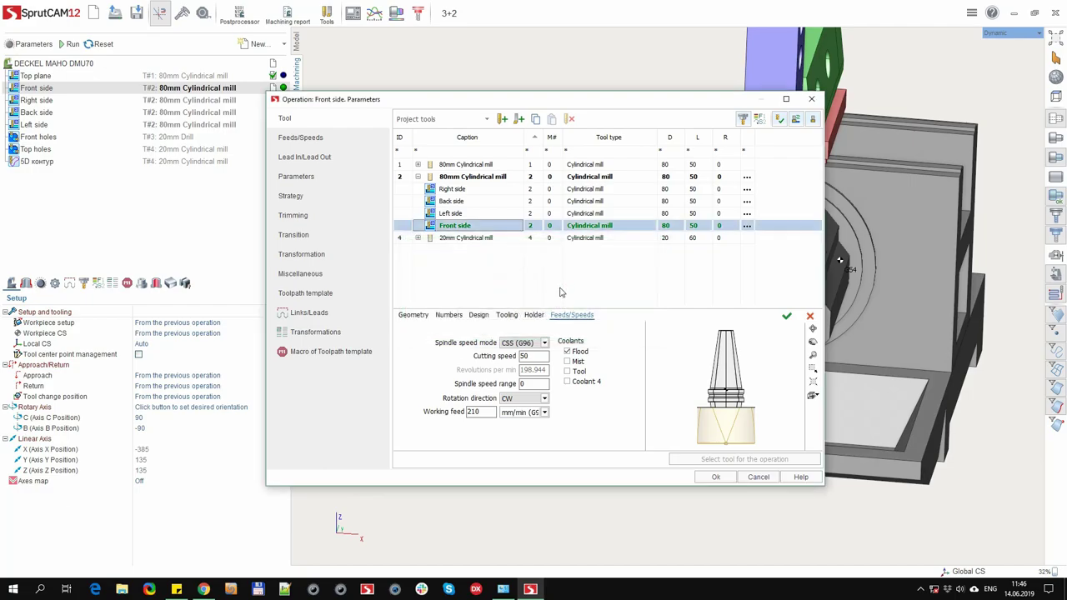
pyautogui.click(476, 178)
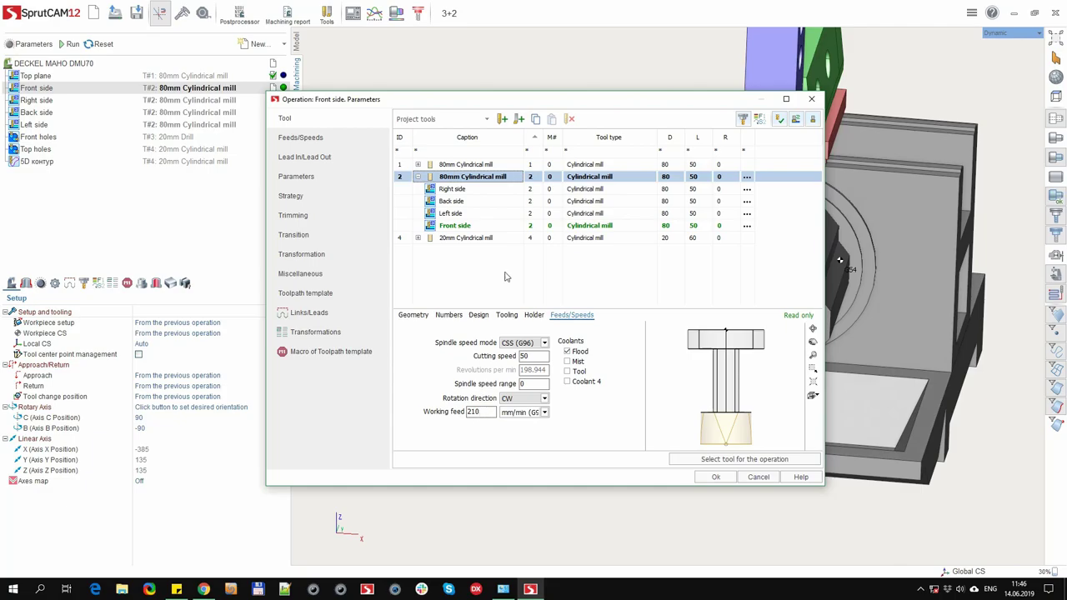
pyautogui.click(477, 225)
pyautogui.click(479, 177)
pyautogui.click(468, 226)
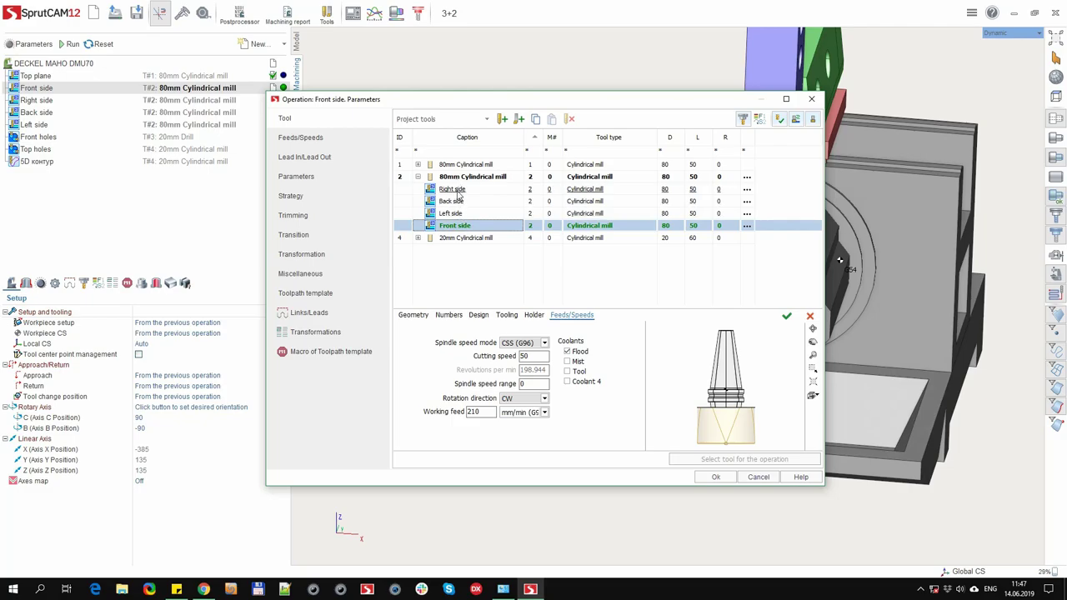
# Set the Front side tool's diameter to 83 mm in its geometry and compare it with the parent cylindrical mill
pyautogui.click(411, 315)
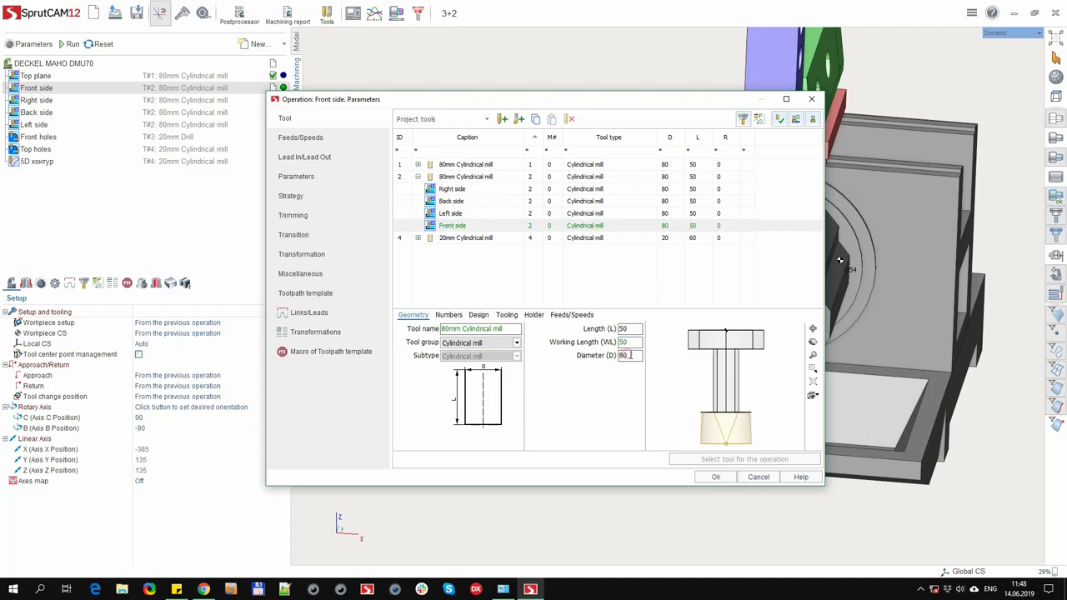
pyautogui.press('BackSpace')
pyautogui.write('2')
pyautogui.press('Return')
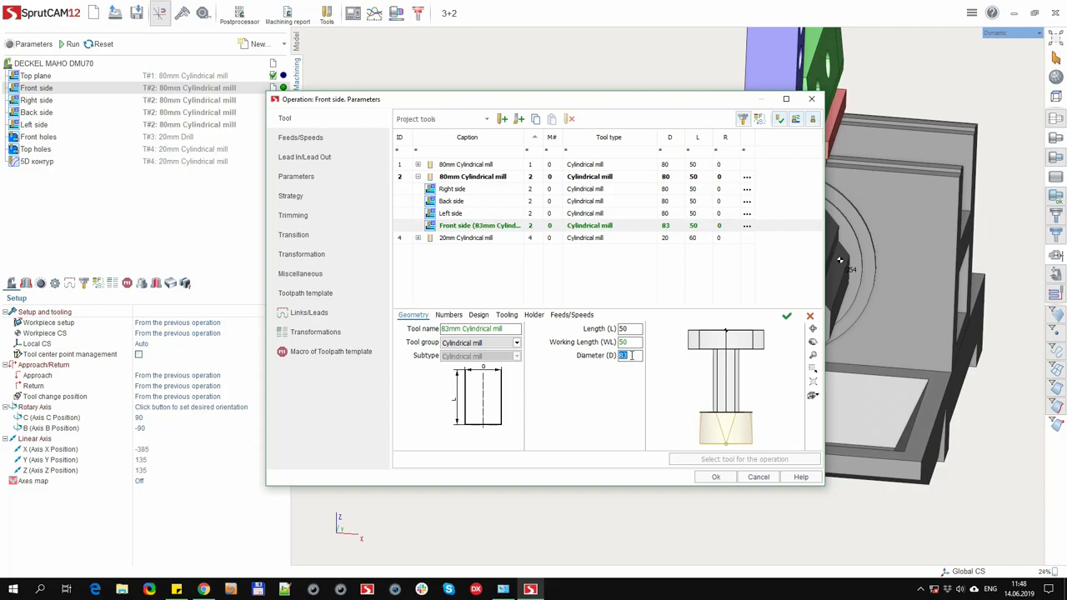
pyautogui.click(470, 178)
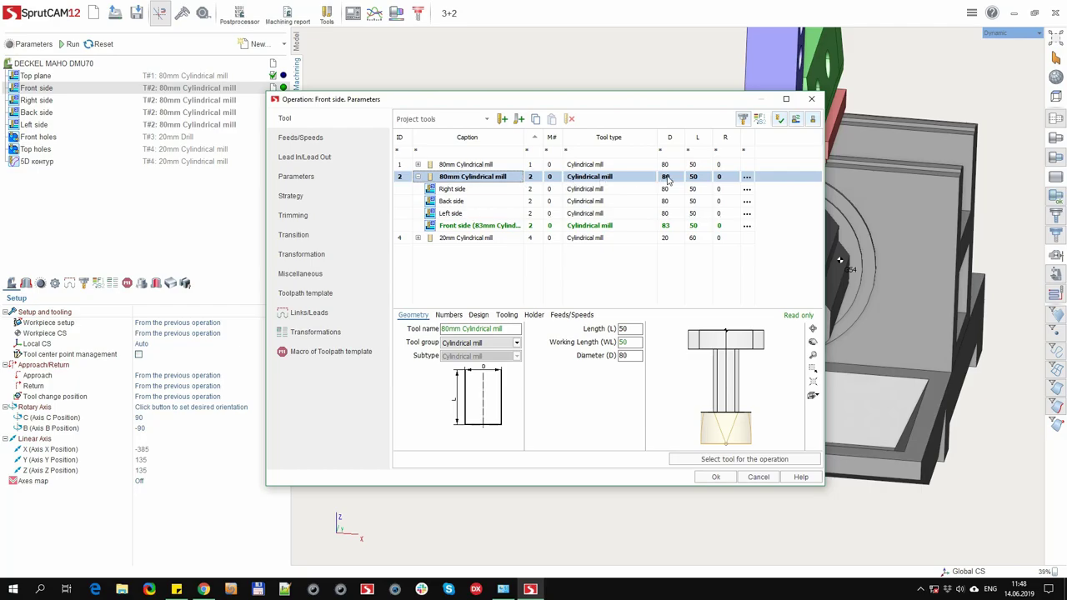
pyautogui.click(588, 225)
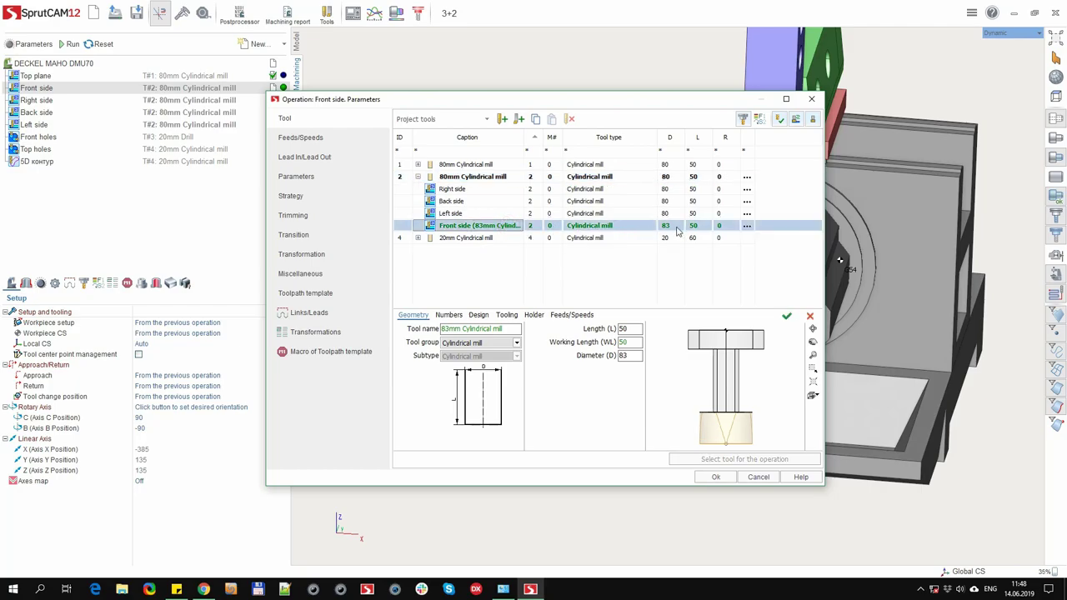
# Apply the Front side tool's changed geometry to all specified operations that use the tool
pyautogui.click(632, 357)
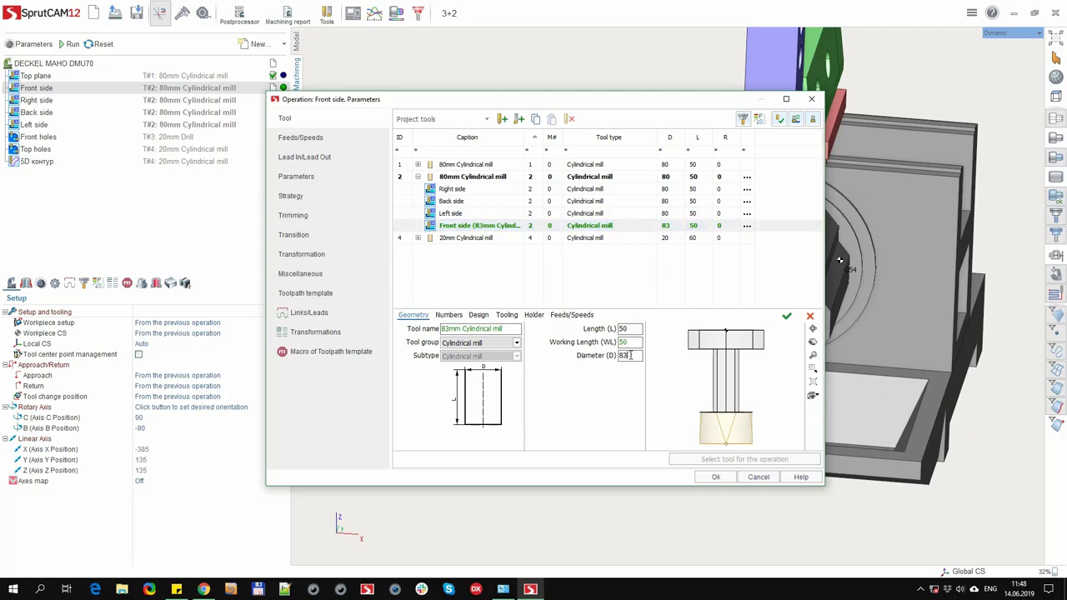
pyautogui.click(787, 318)
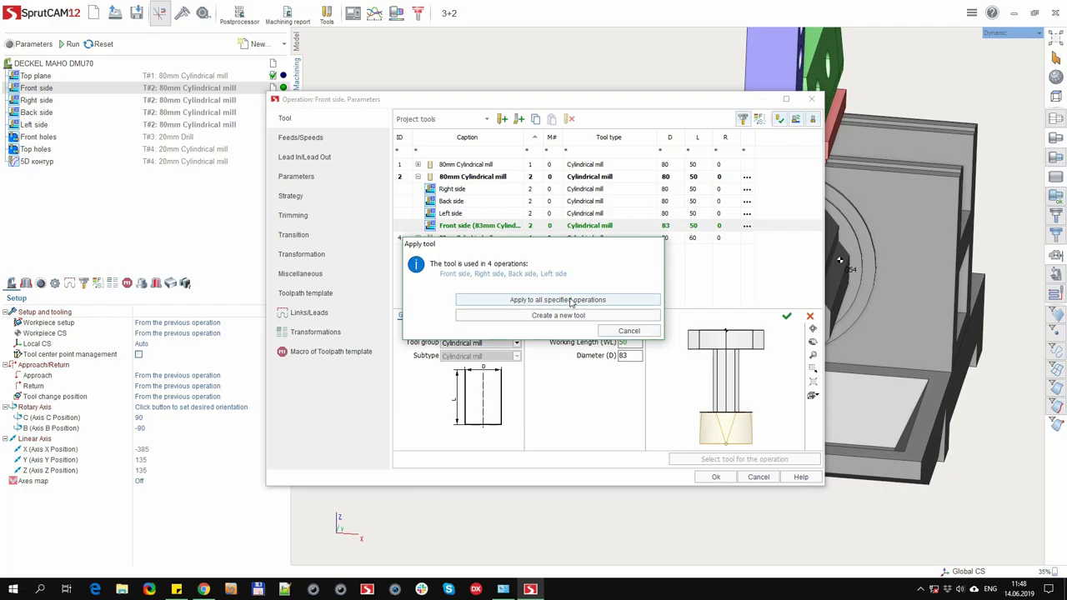
pyautogui.click(571, 302)
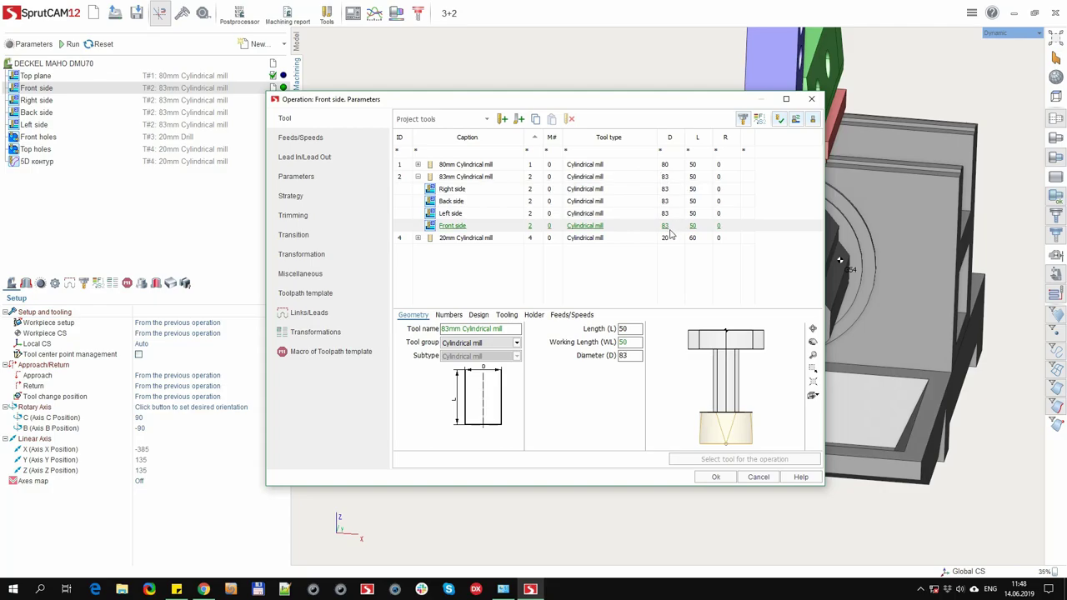
# Set the Front side tool's diameter to 80 mm, create it as a new tool, and expand the project tools to show their operations
pyautogui.moveTo(638, 356); pyautogui.dragTo(612, 355)
pyautogui.write('80')
pyautogui.press('Return')
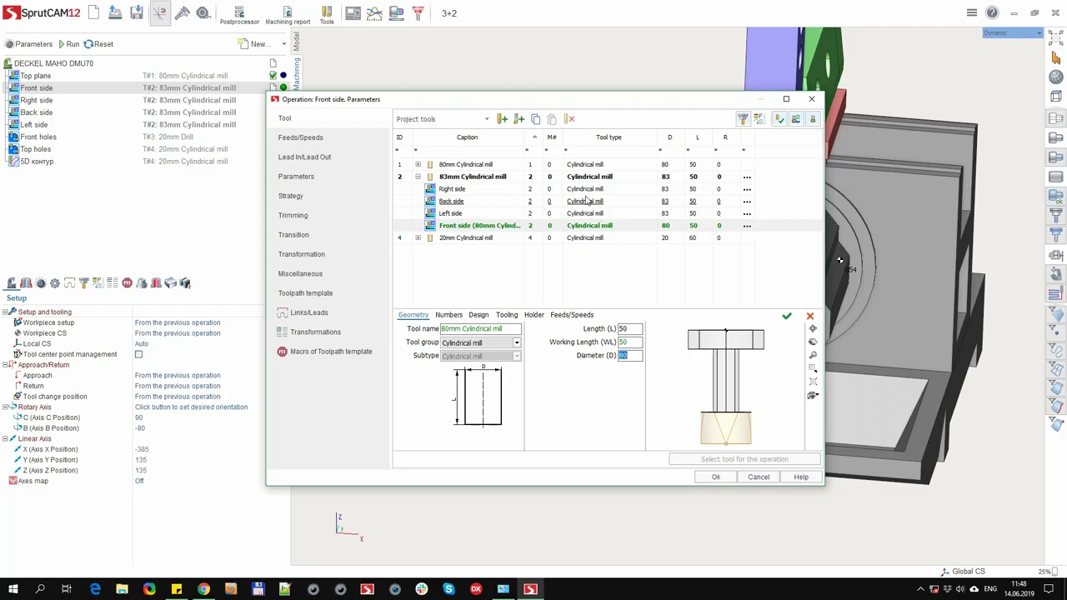
pyautogui.click(786, 315)
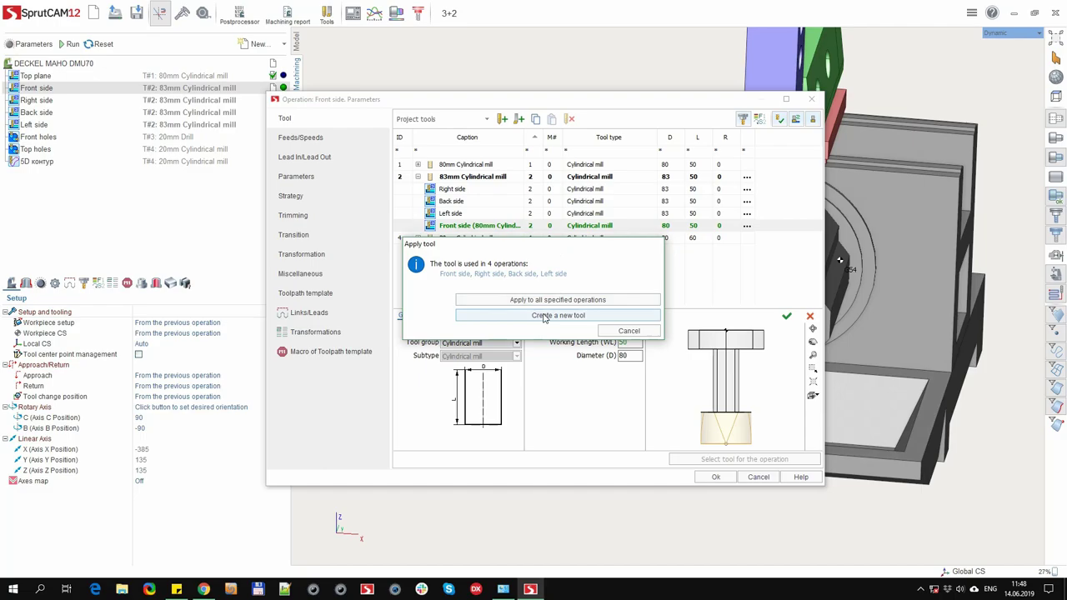
pyautogui.click(544, 316)
pyautogui.click(465, 201)
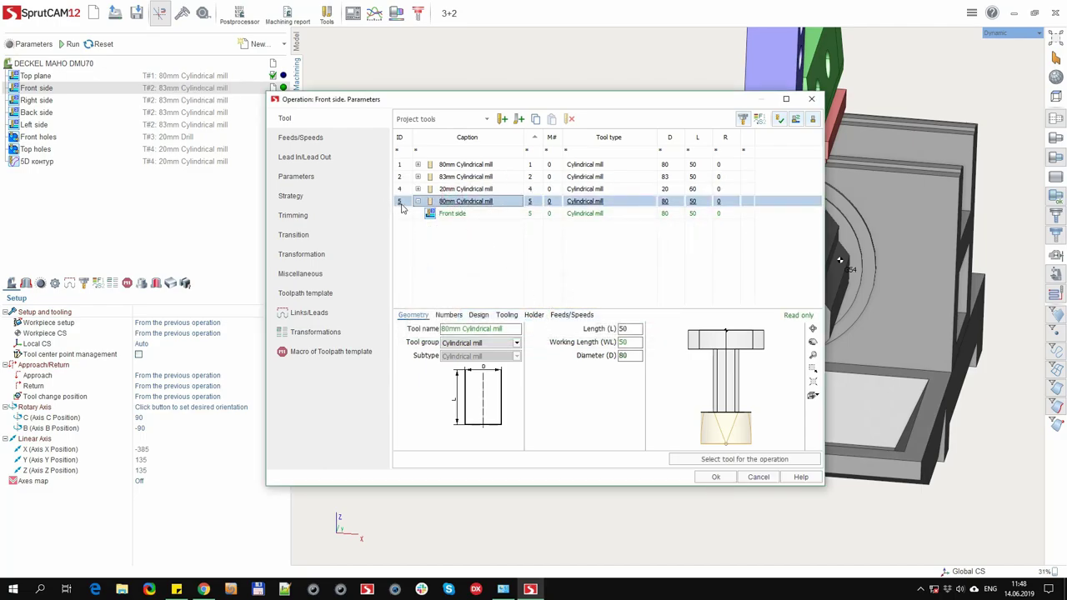
pyautogui.click(418, 165)
pyautogui.click(418, 189)
# Try a diameter of 88 mm for the Front side tool, compare it with the Right side tool, and discard the change
pyautogui.click(453, 262)
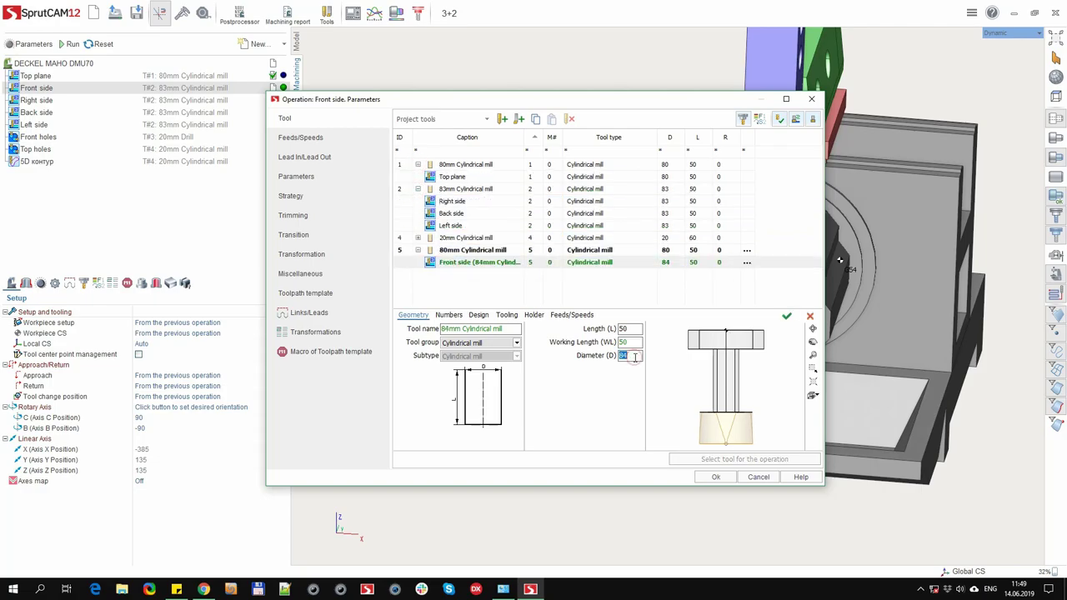
pyautogui.click(471, 203)
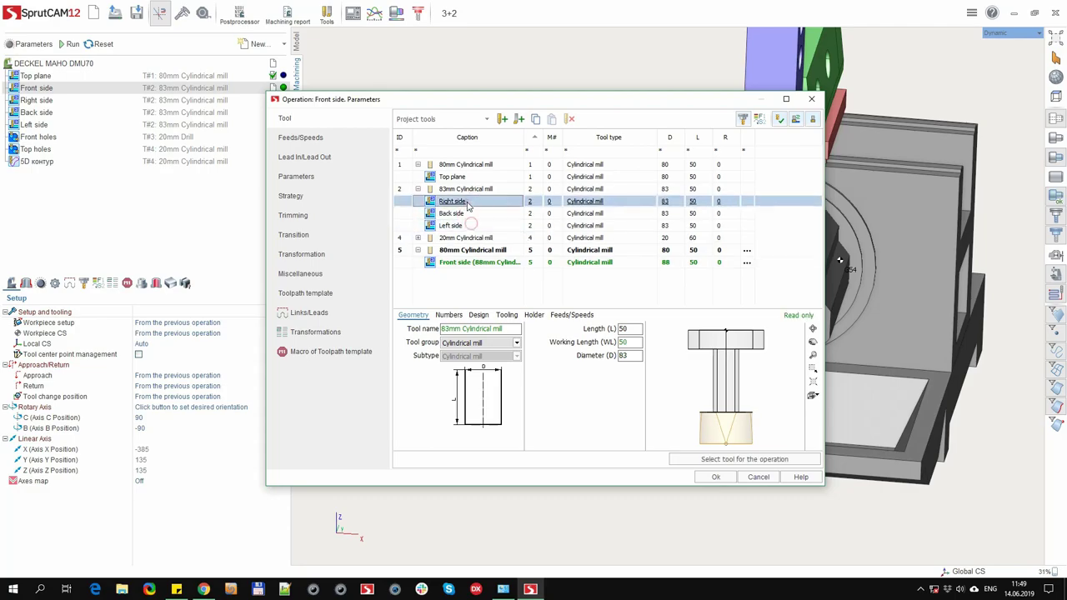
pyautogui.click(493, 263)
pyautogui.click(817, 313)
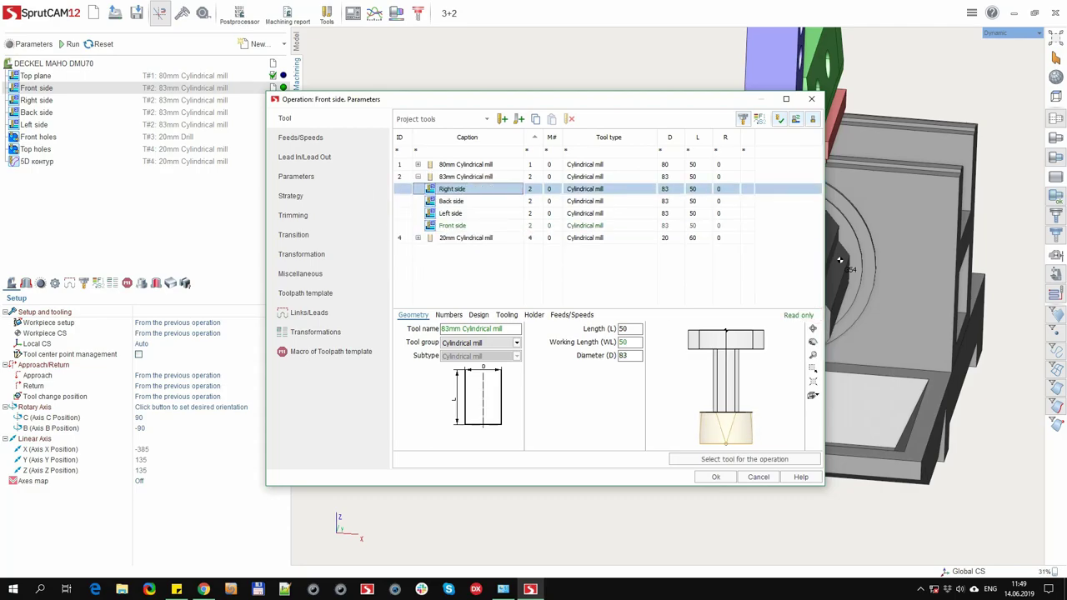
# Check the geometry of the parent 83mm Cylindrical mill, closing and reopening the Front side operation's parameters
pyautogui.click(471, 178)
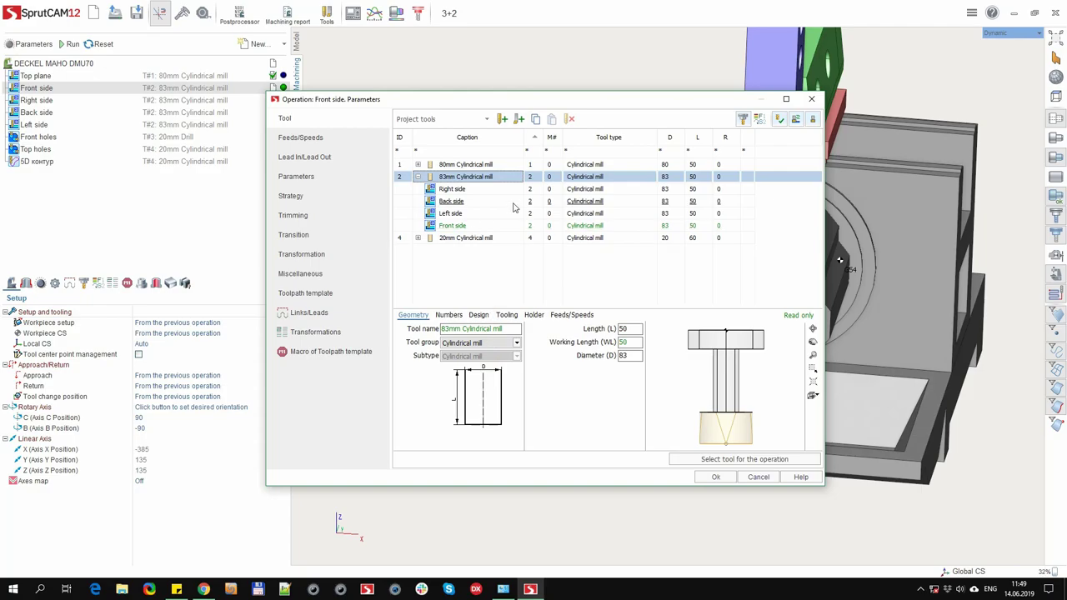
pyautogui.click(759, 476)
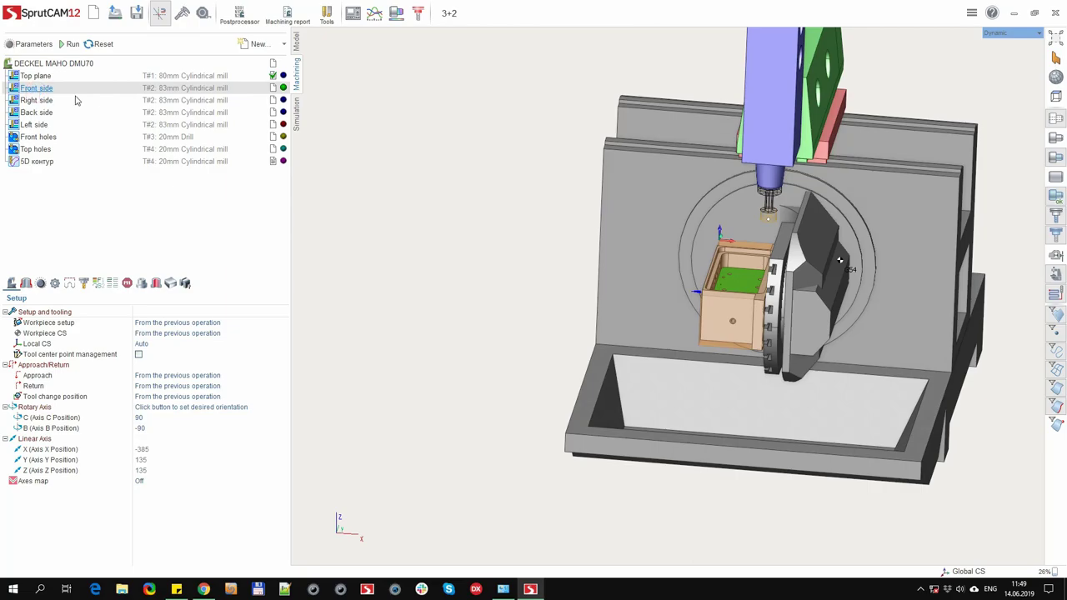
pyautogui.doubleClick(37, 89)
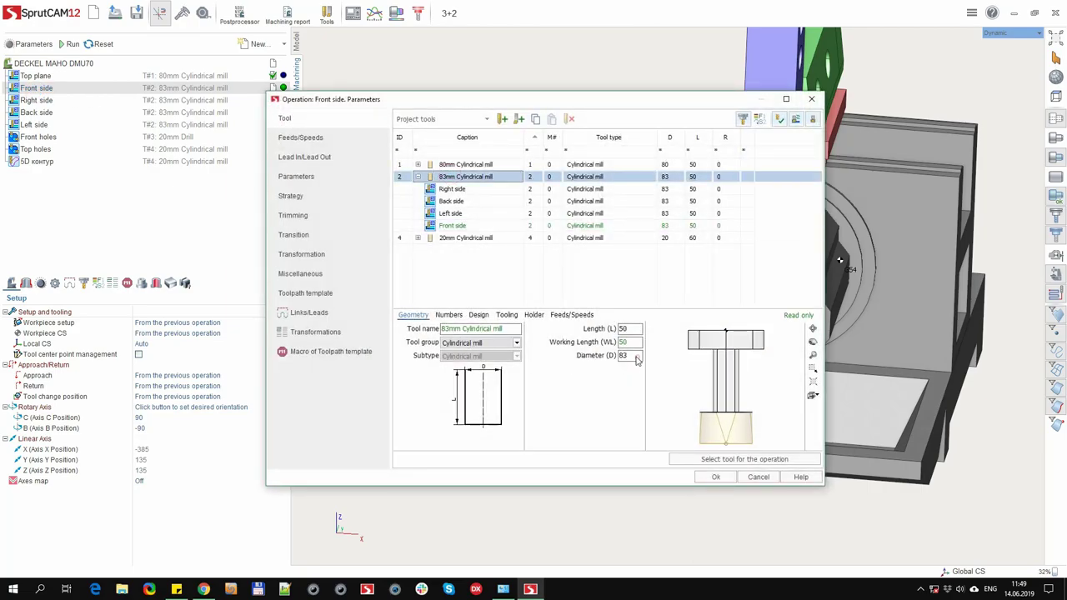
pyautogui.click(712, 478)
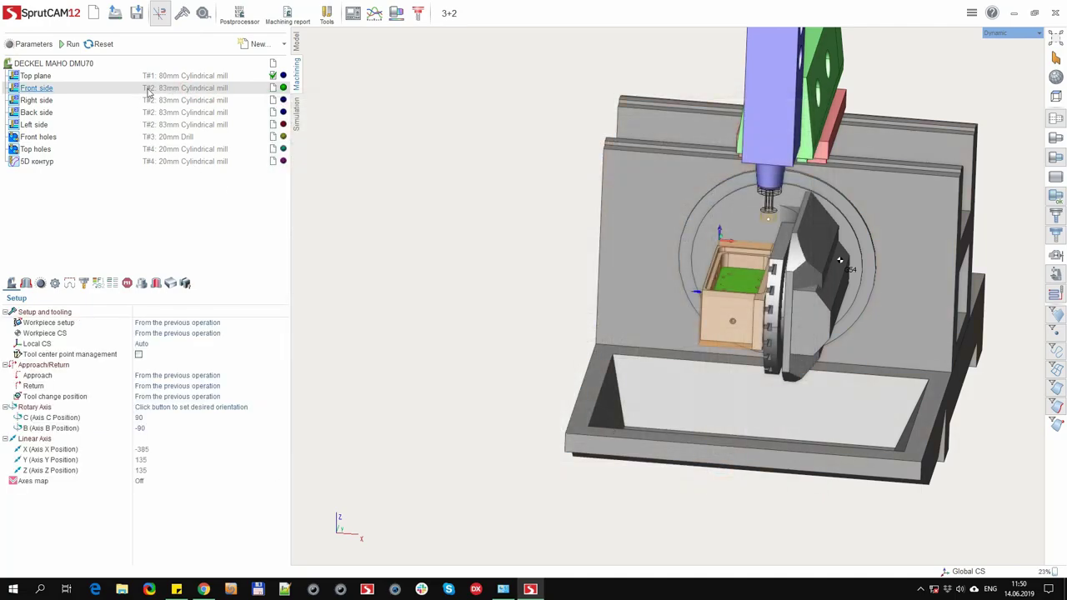
pyautogui.doubleClick(50, 88)
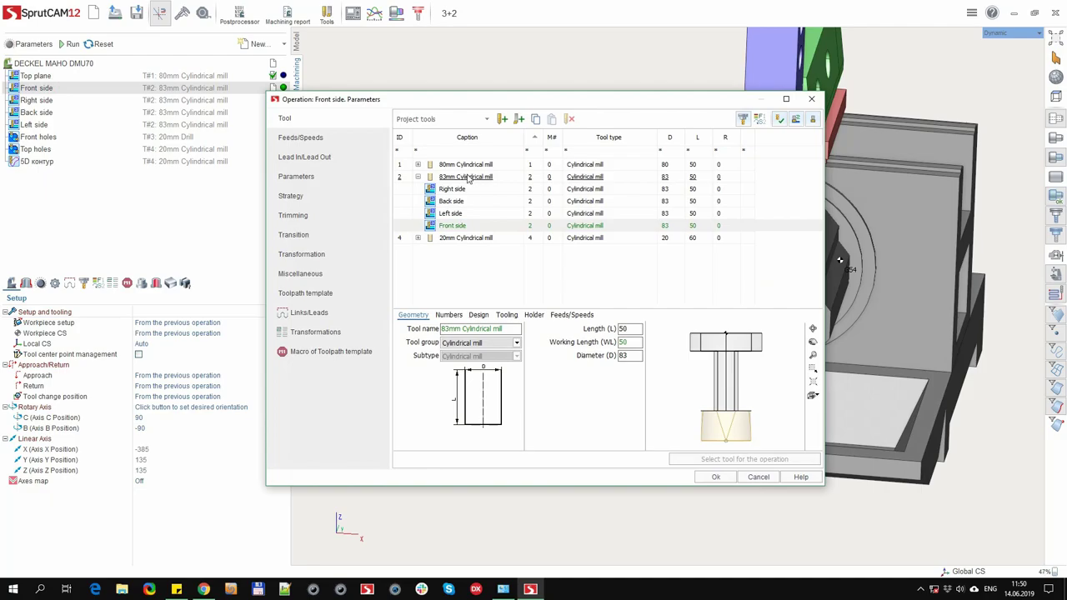
pyautogui.click(469, 178)
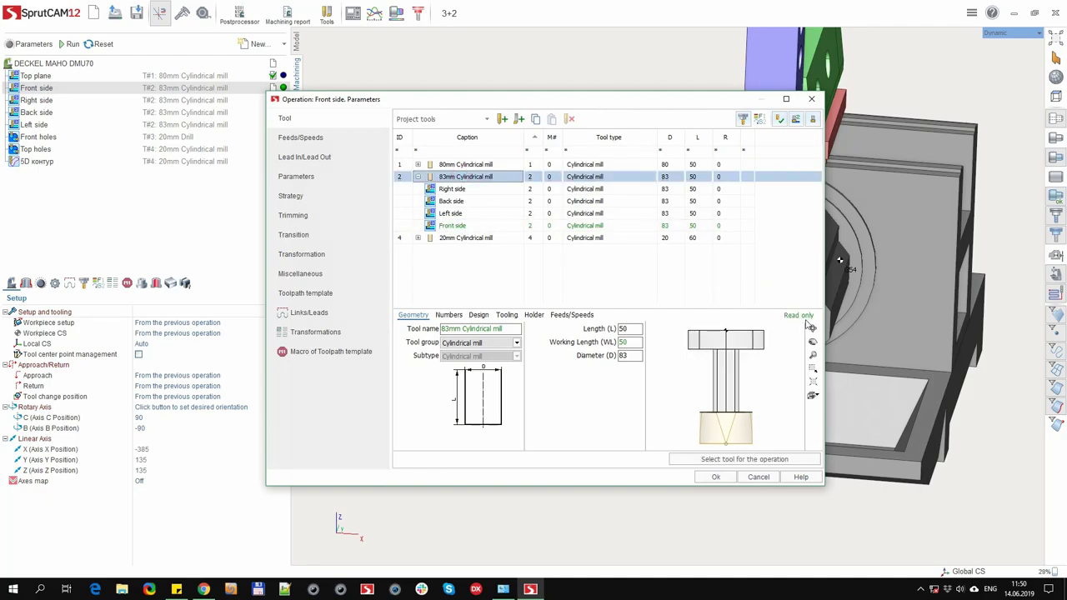
# Try diameters of 91 mm and 100 mm for the Front side tool and discard the pending change
pyautogui.click(459, 226)
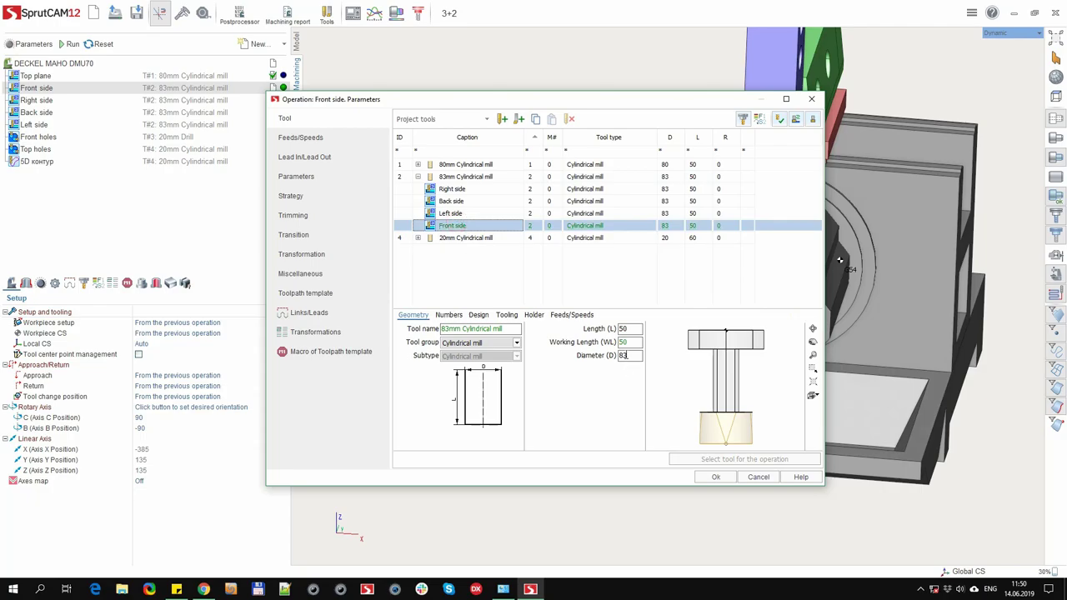
pyautogui.doubleClick(627, 356)
pyautogui.write('91')
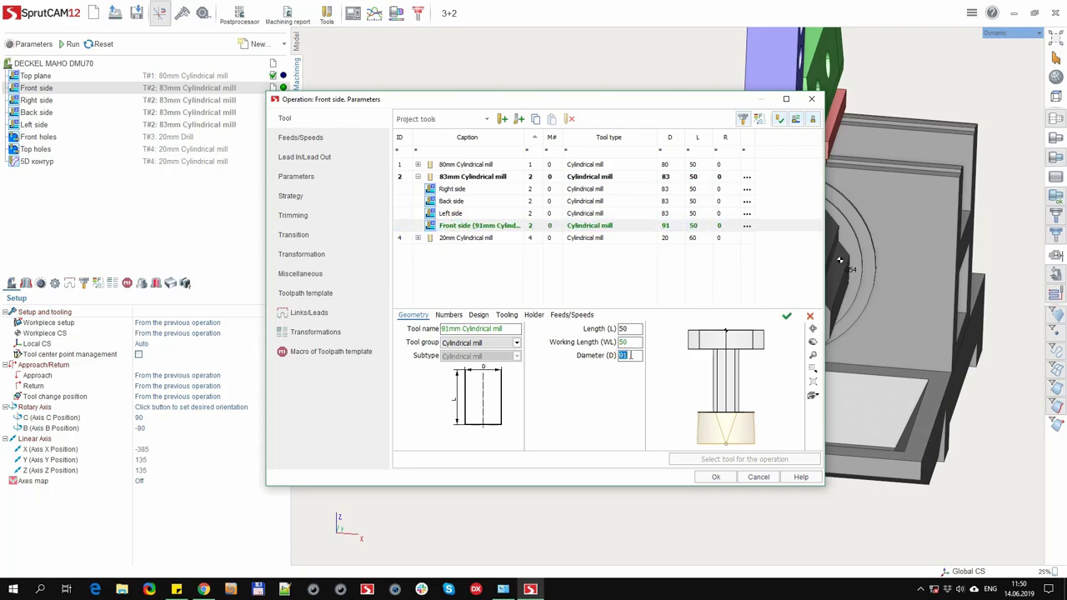
pyautogui.scroll(4, 631, 356)
pyautogui.scroll(5, 624, 357)
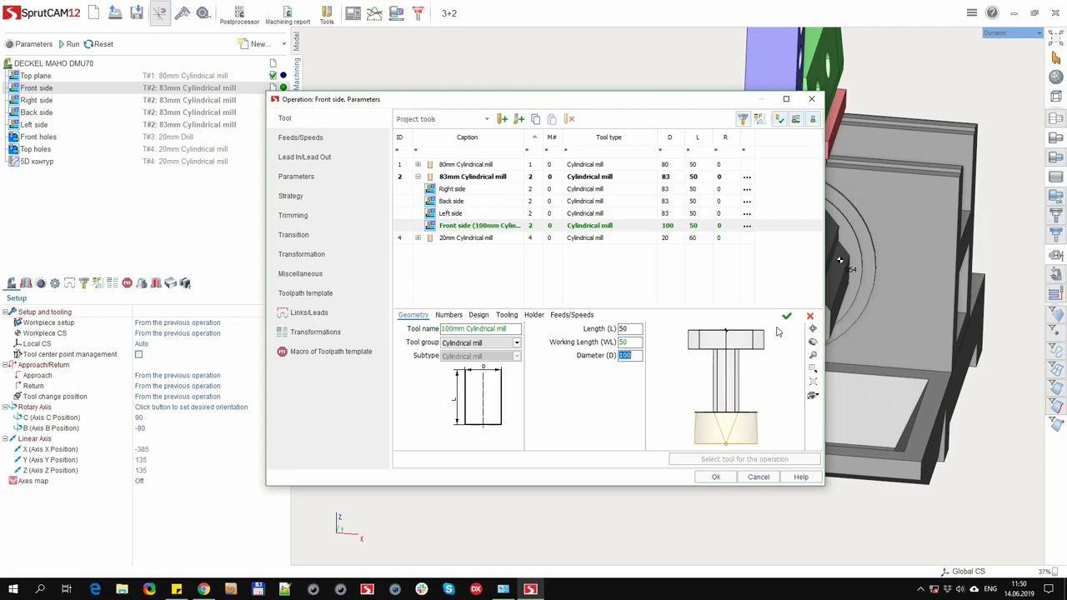
pyautogui.click(811, 318)
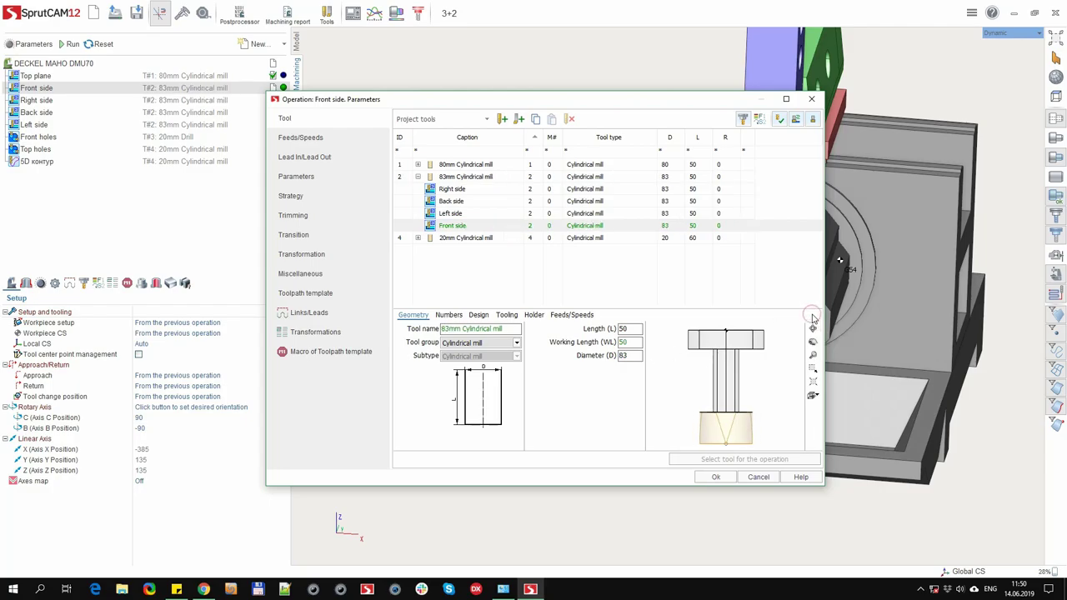